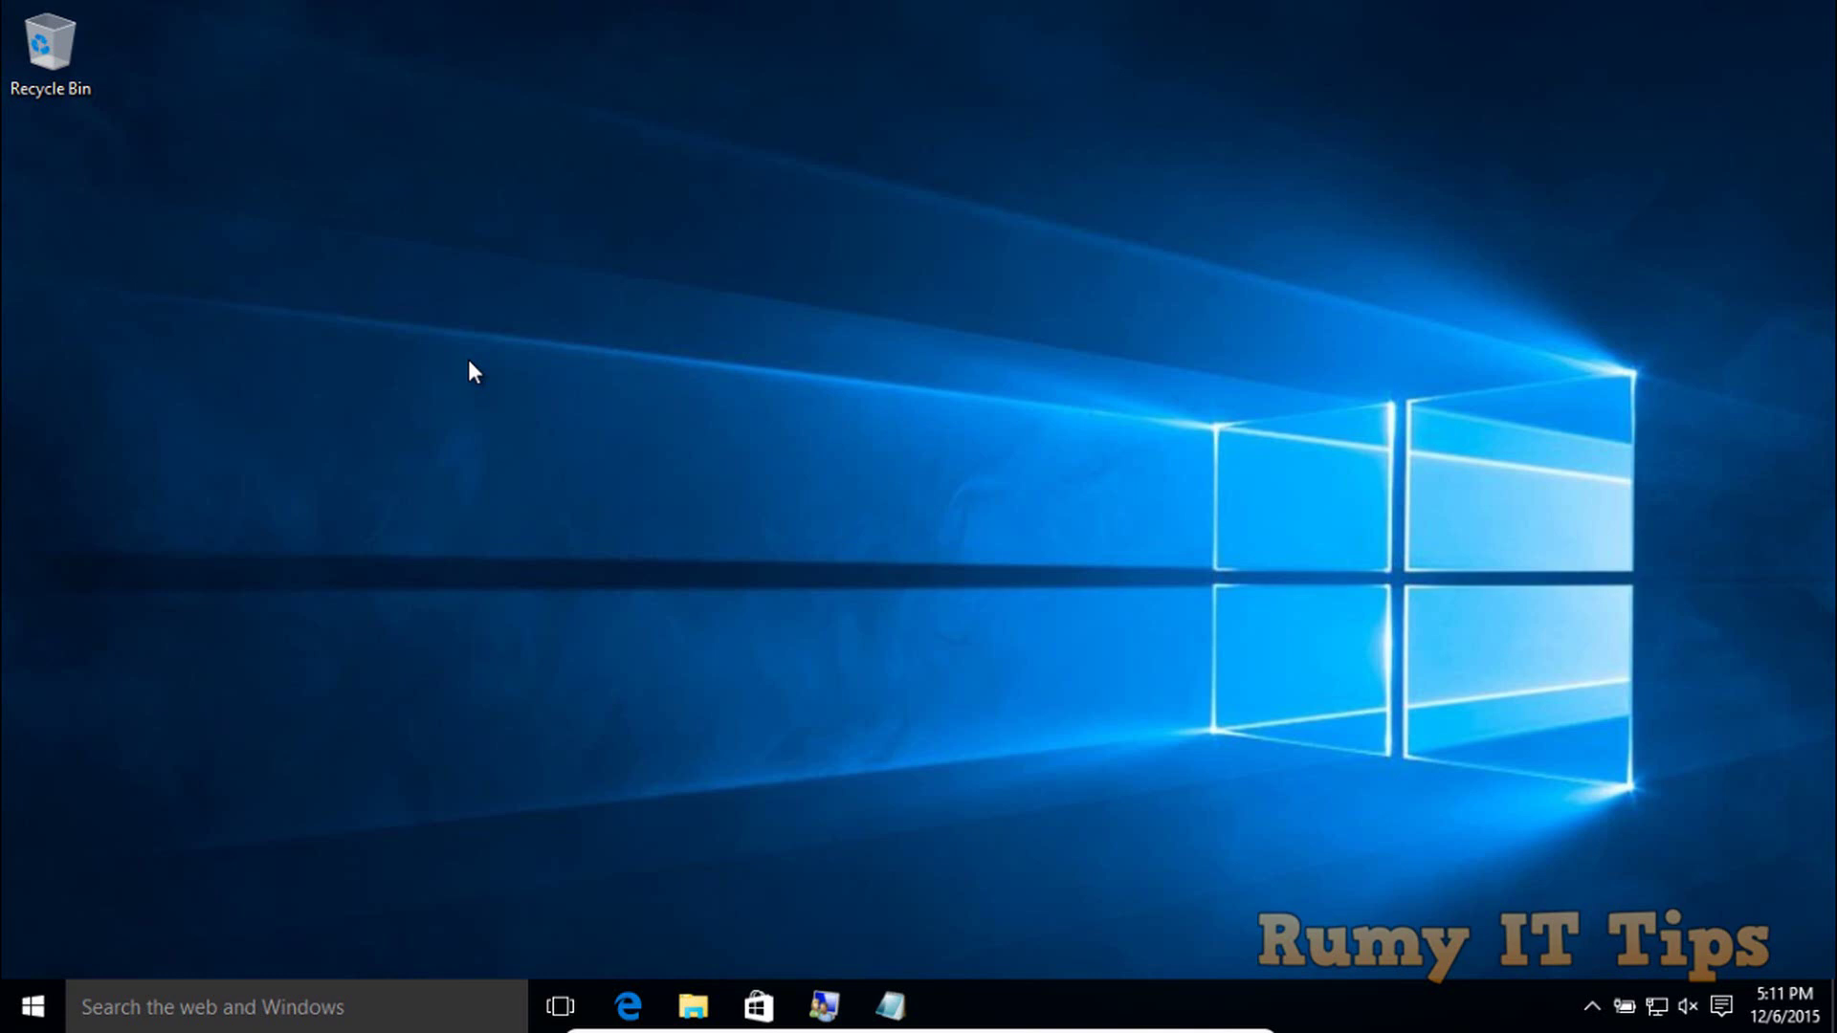
Step: Open Control Panel from the Start button's right-click quick-link menu
right_click(63, 1005)
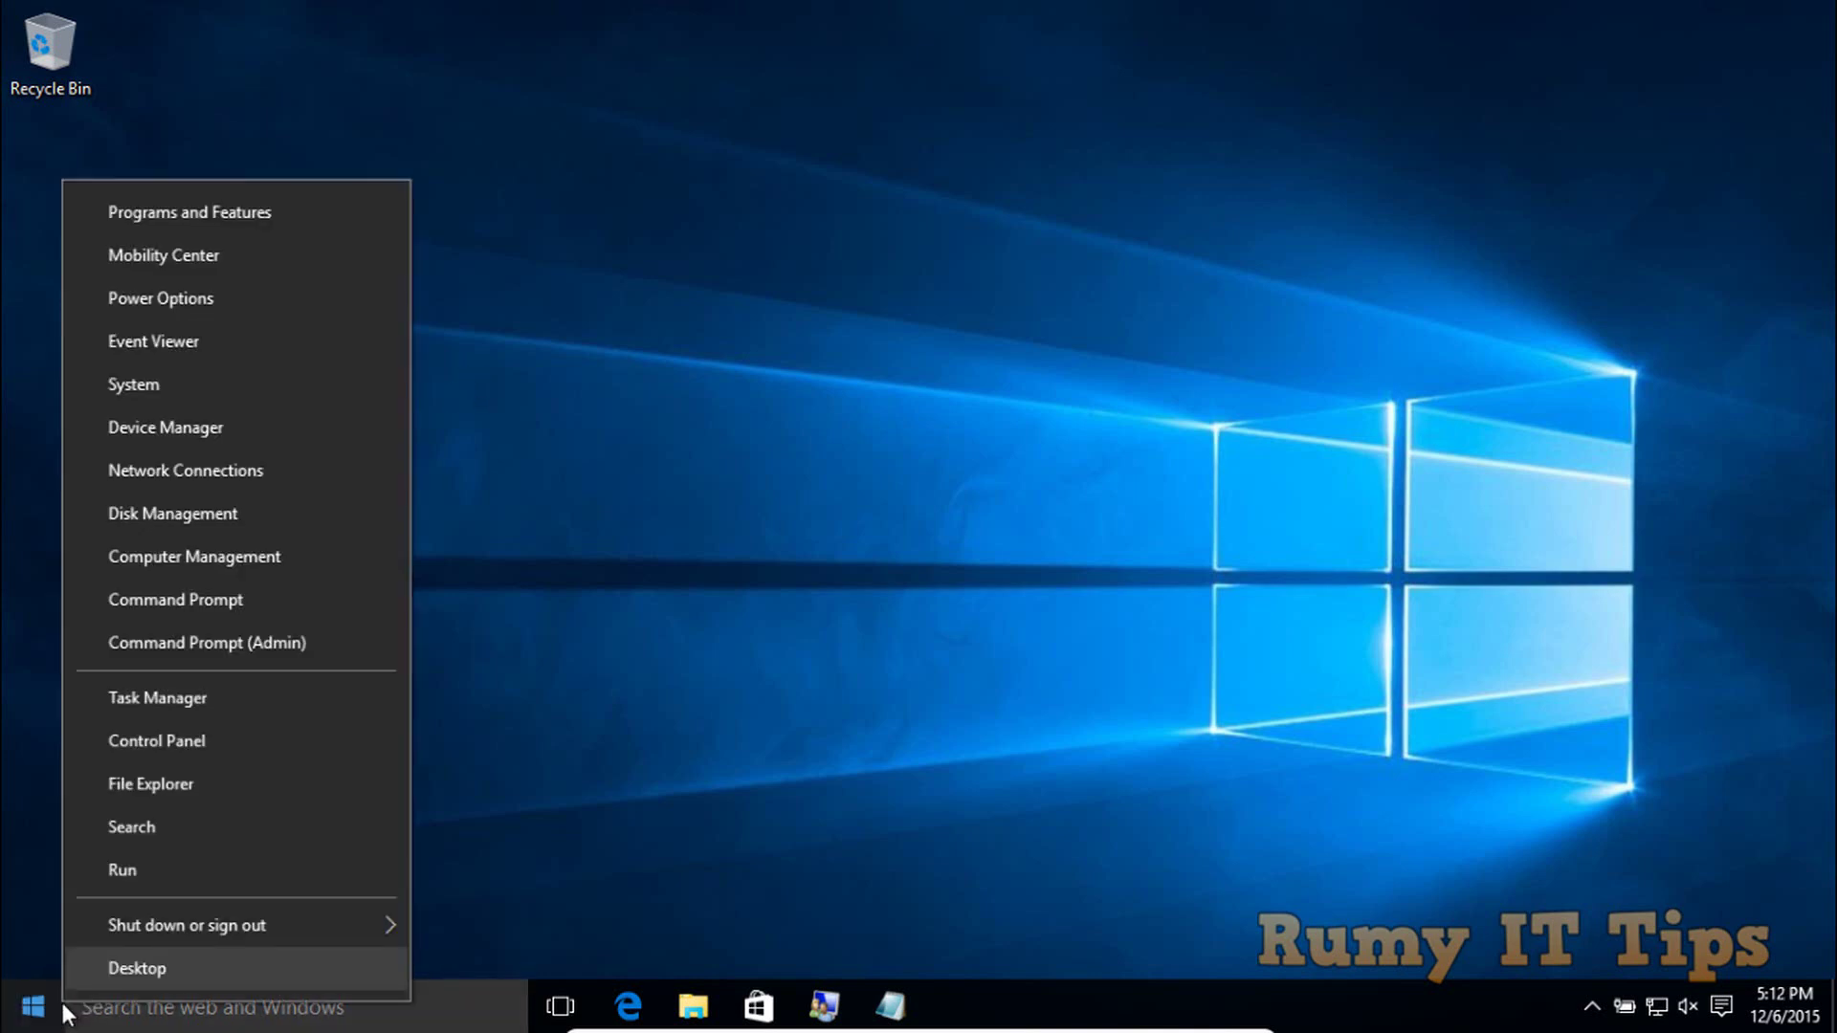
click(299, 733)
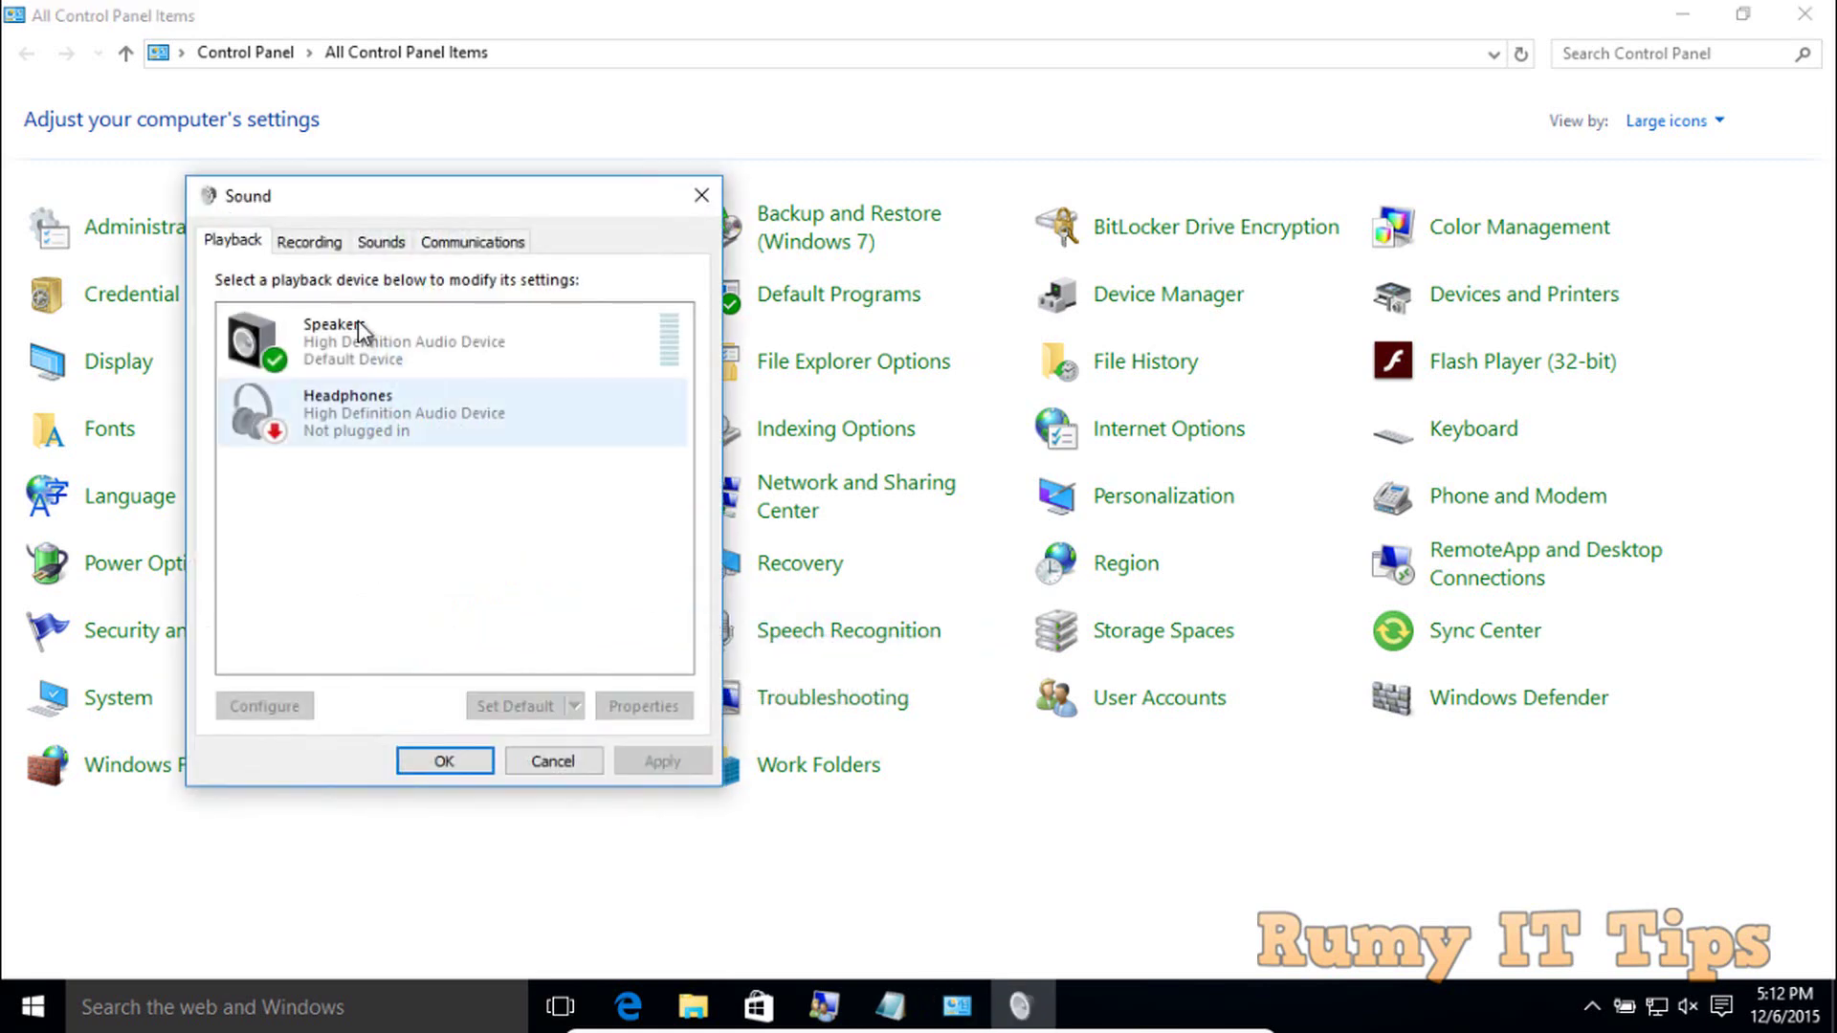
Step: Switch to the Sounds tab and scroll down through the Program Events list
click(312, 245)
click(365, 246)
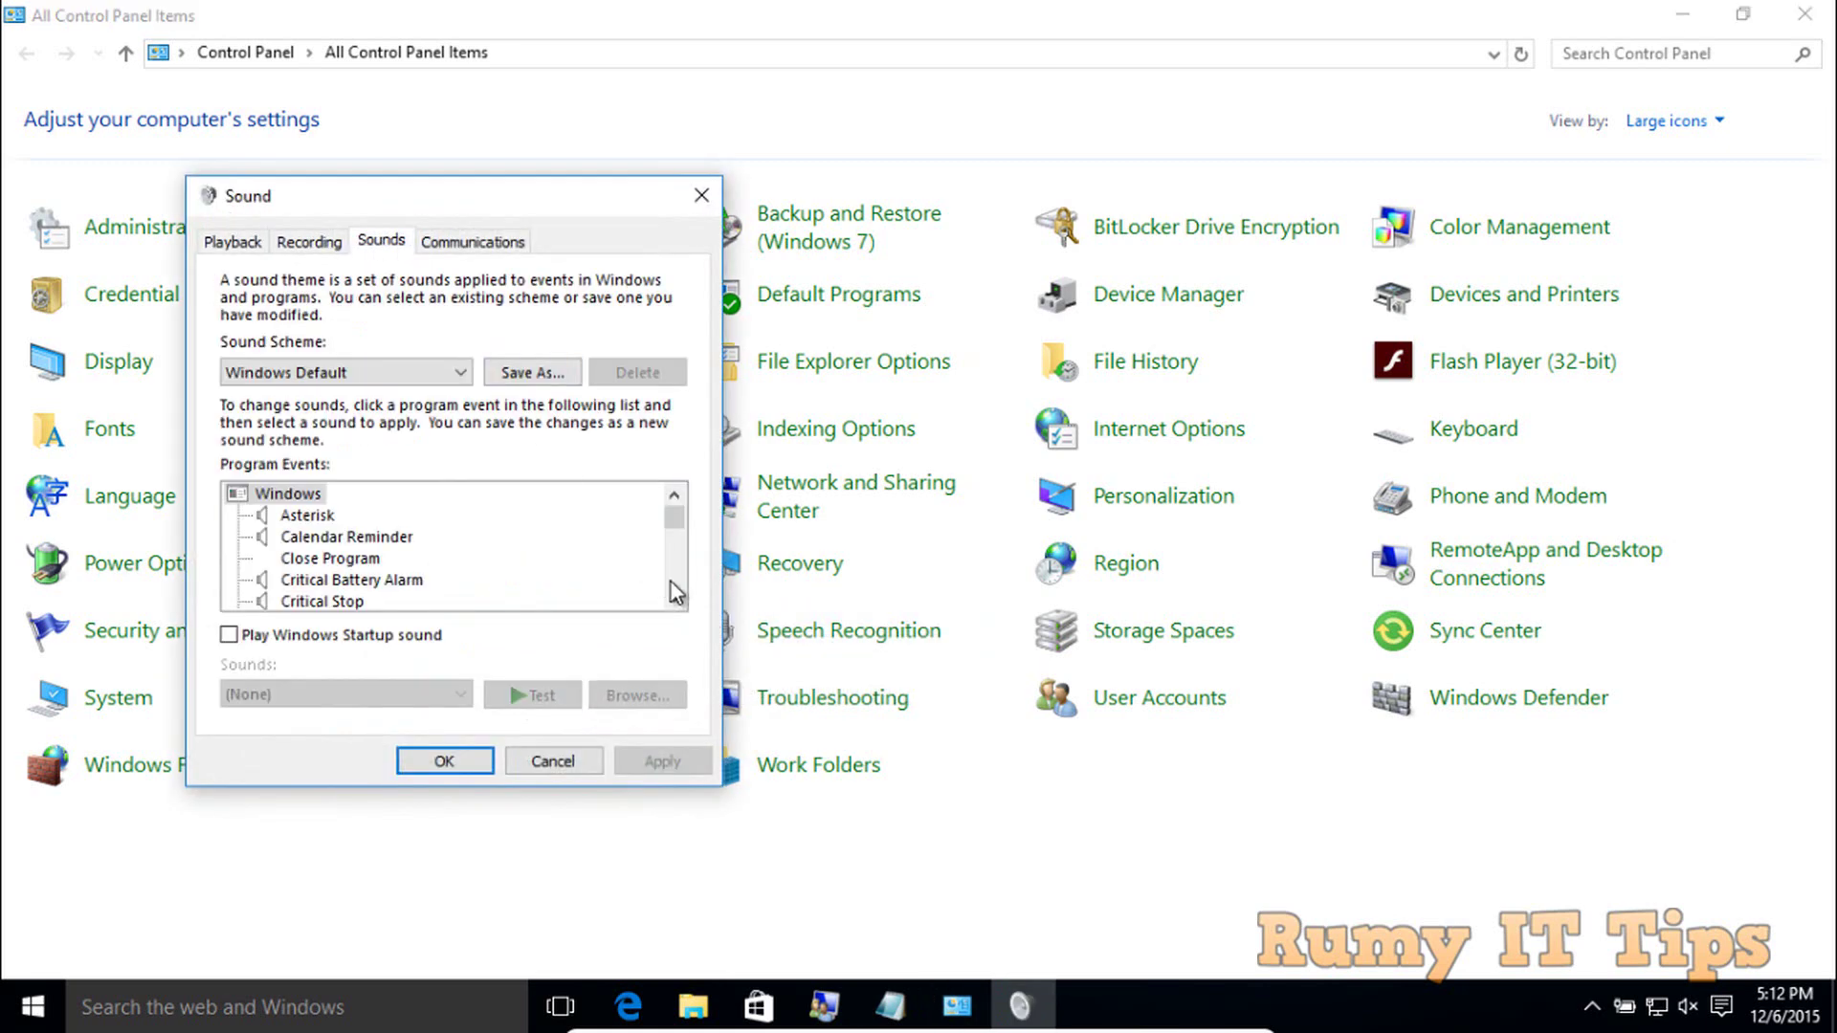
click(675, 599)
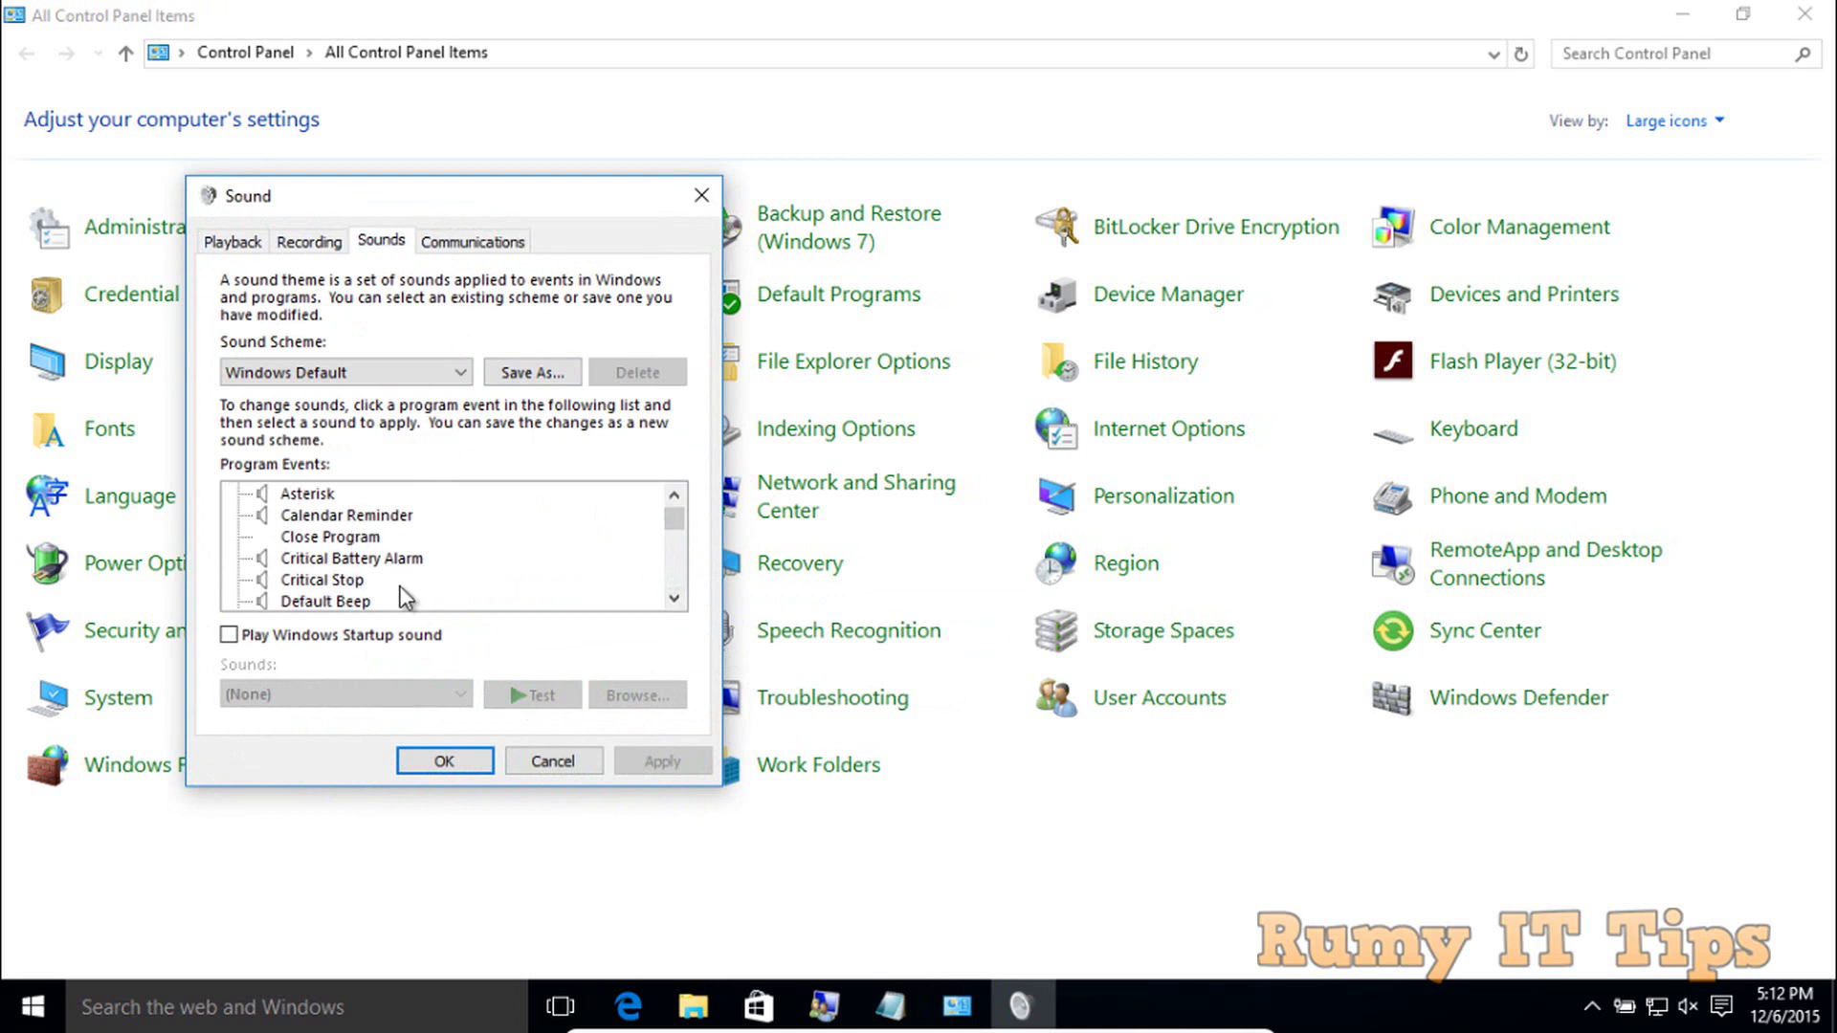
click(674, 599)
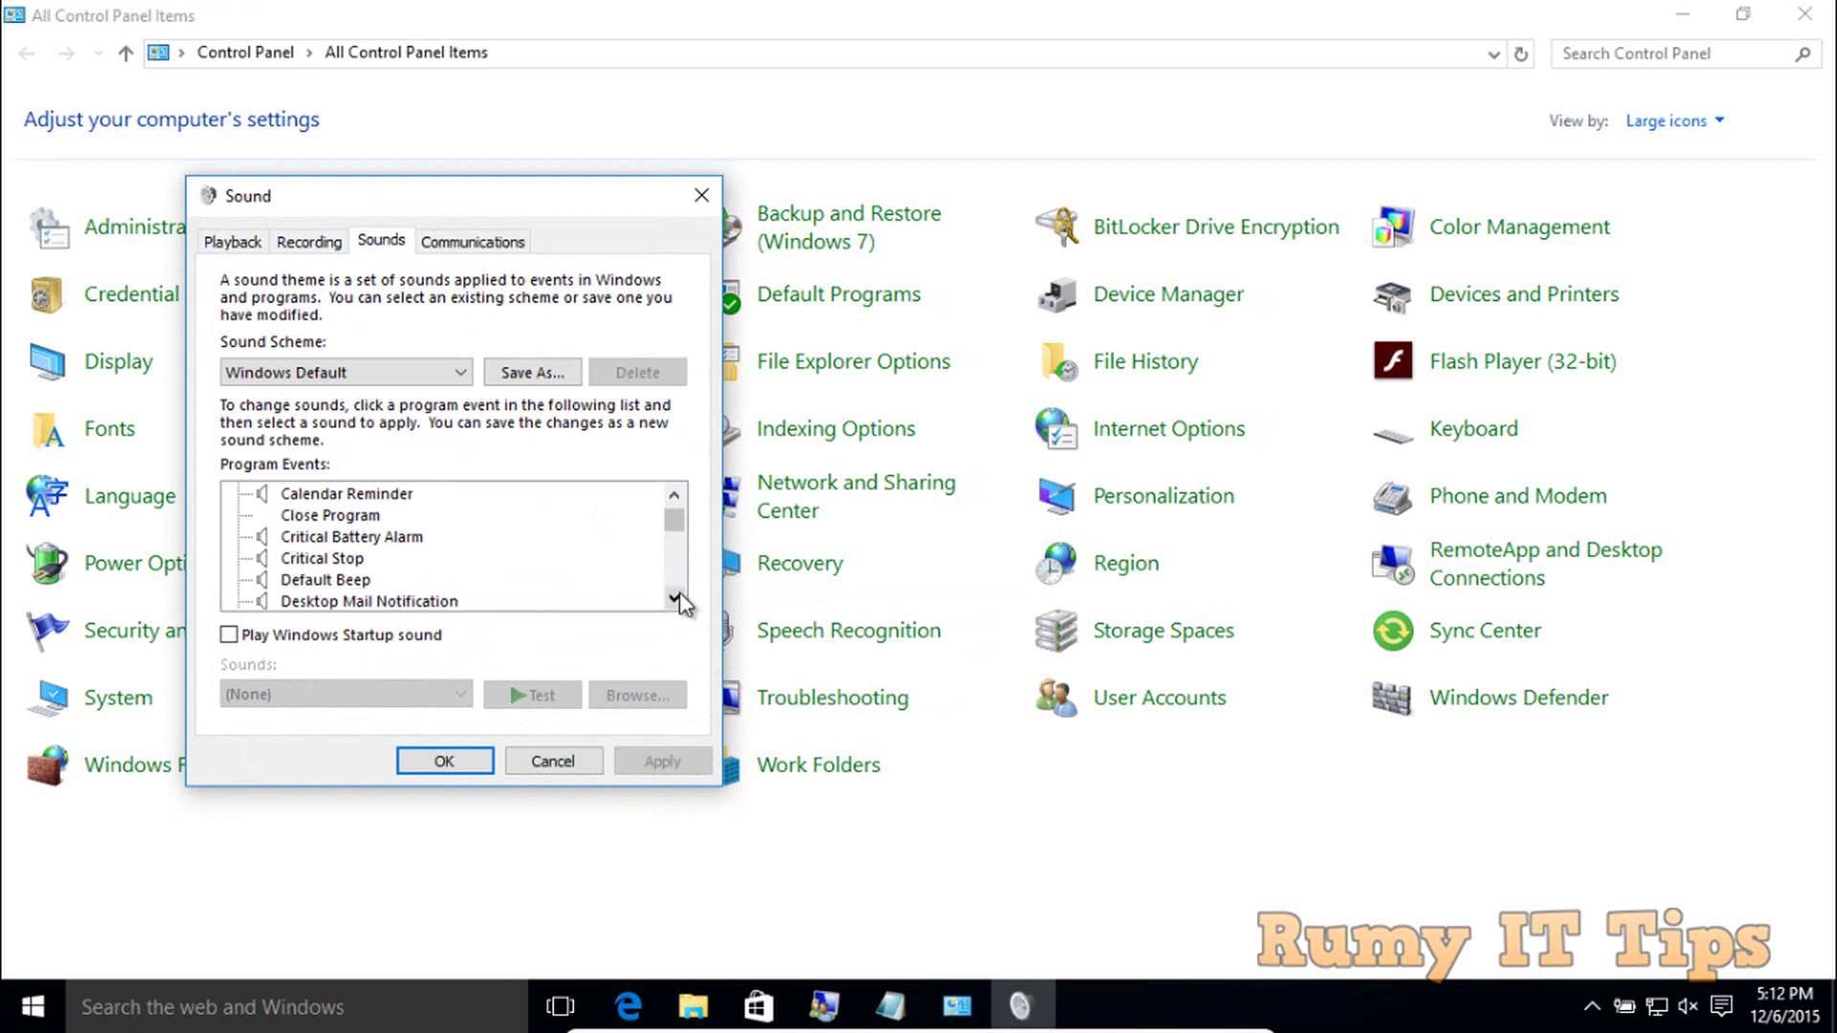
click(675, 598)
click(675, 599)
click(675, 599)
click(674, 599)
click(675, 599)
click(674, 599)
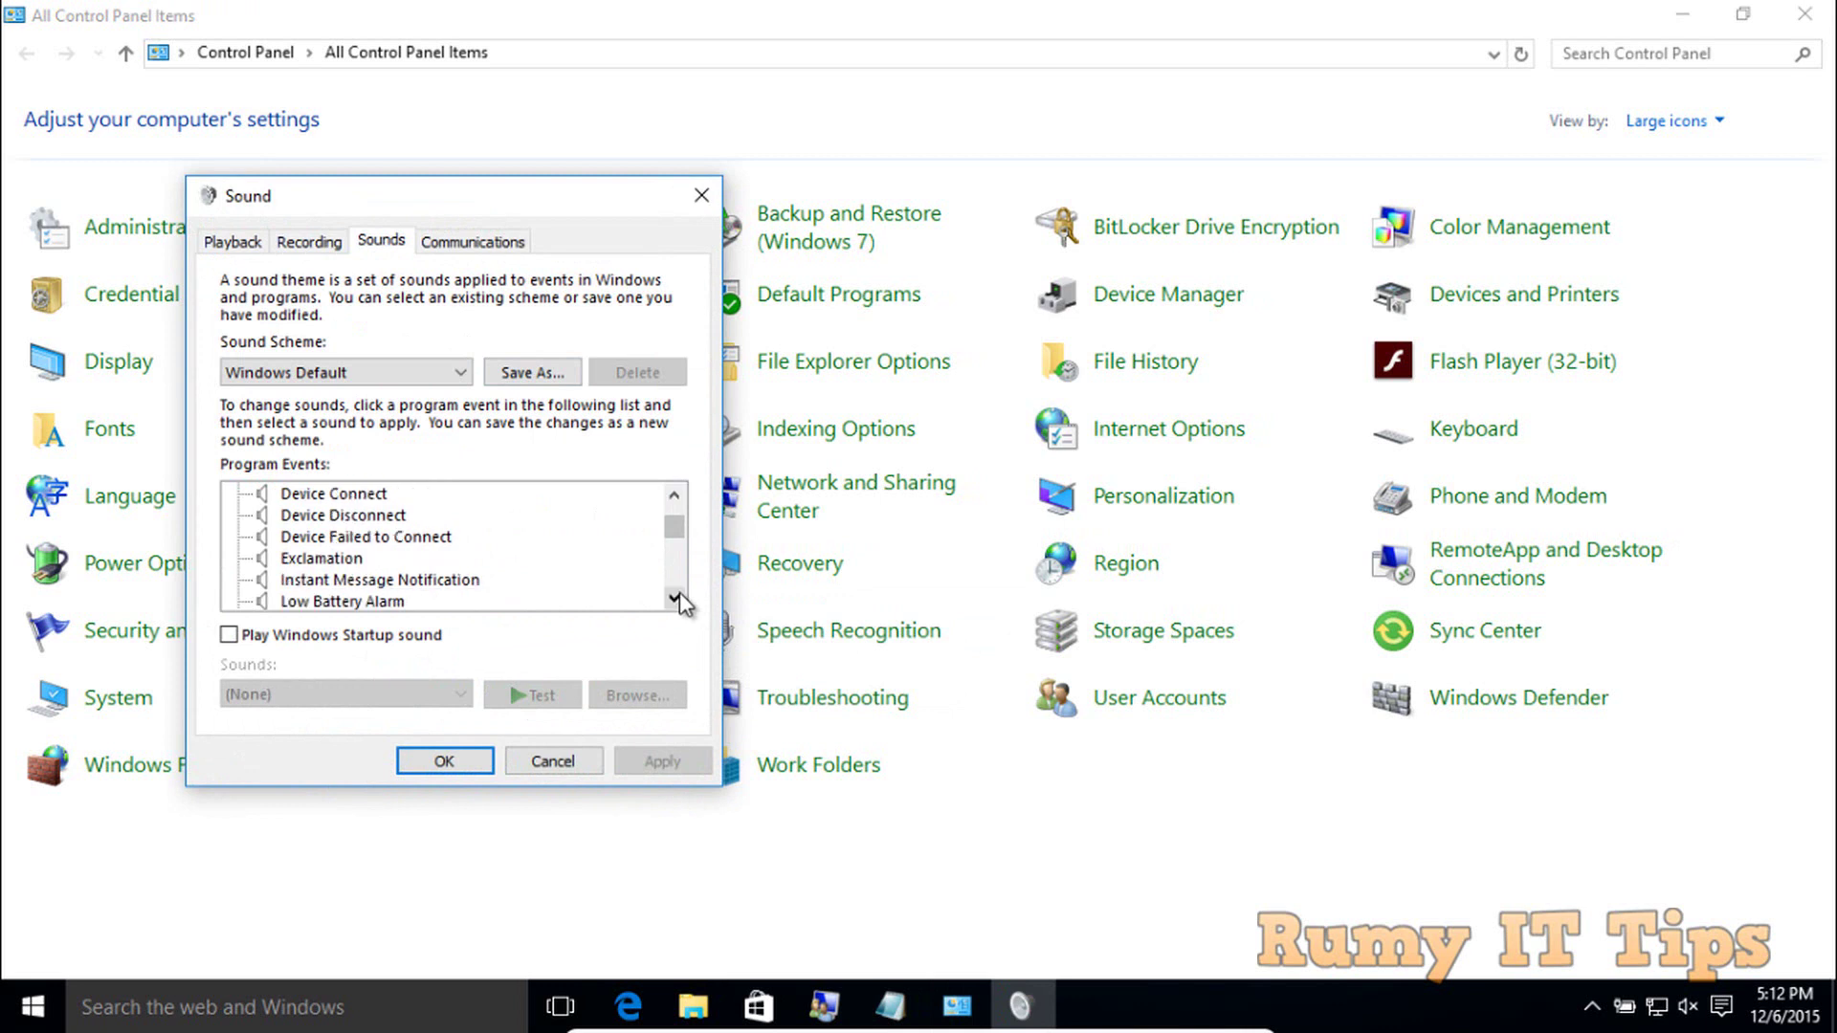
click(674, 599)
click(674, 599)
click(675, 599)
click(675, 599)
click(675, 599)
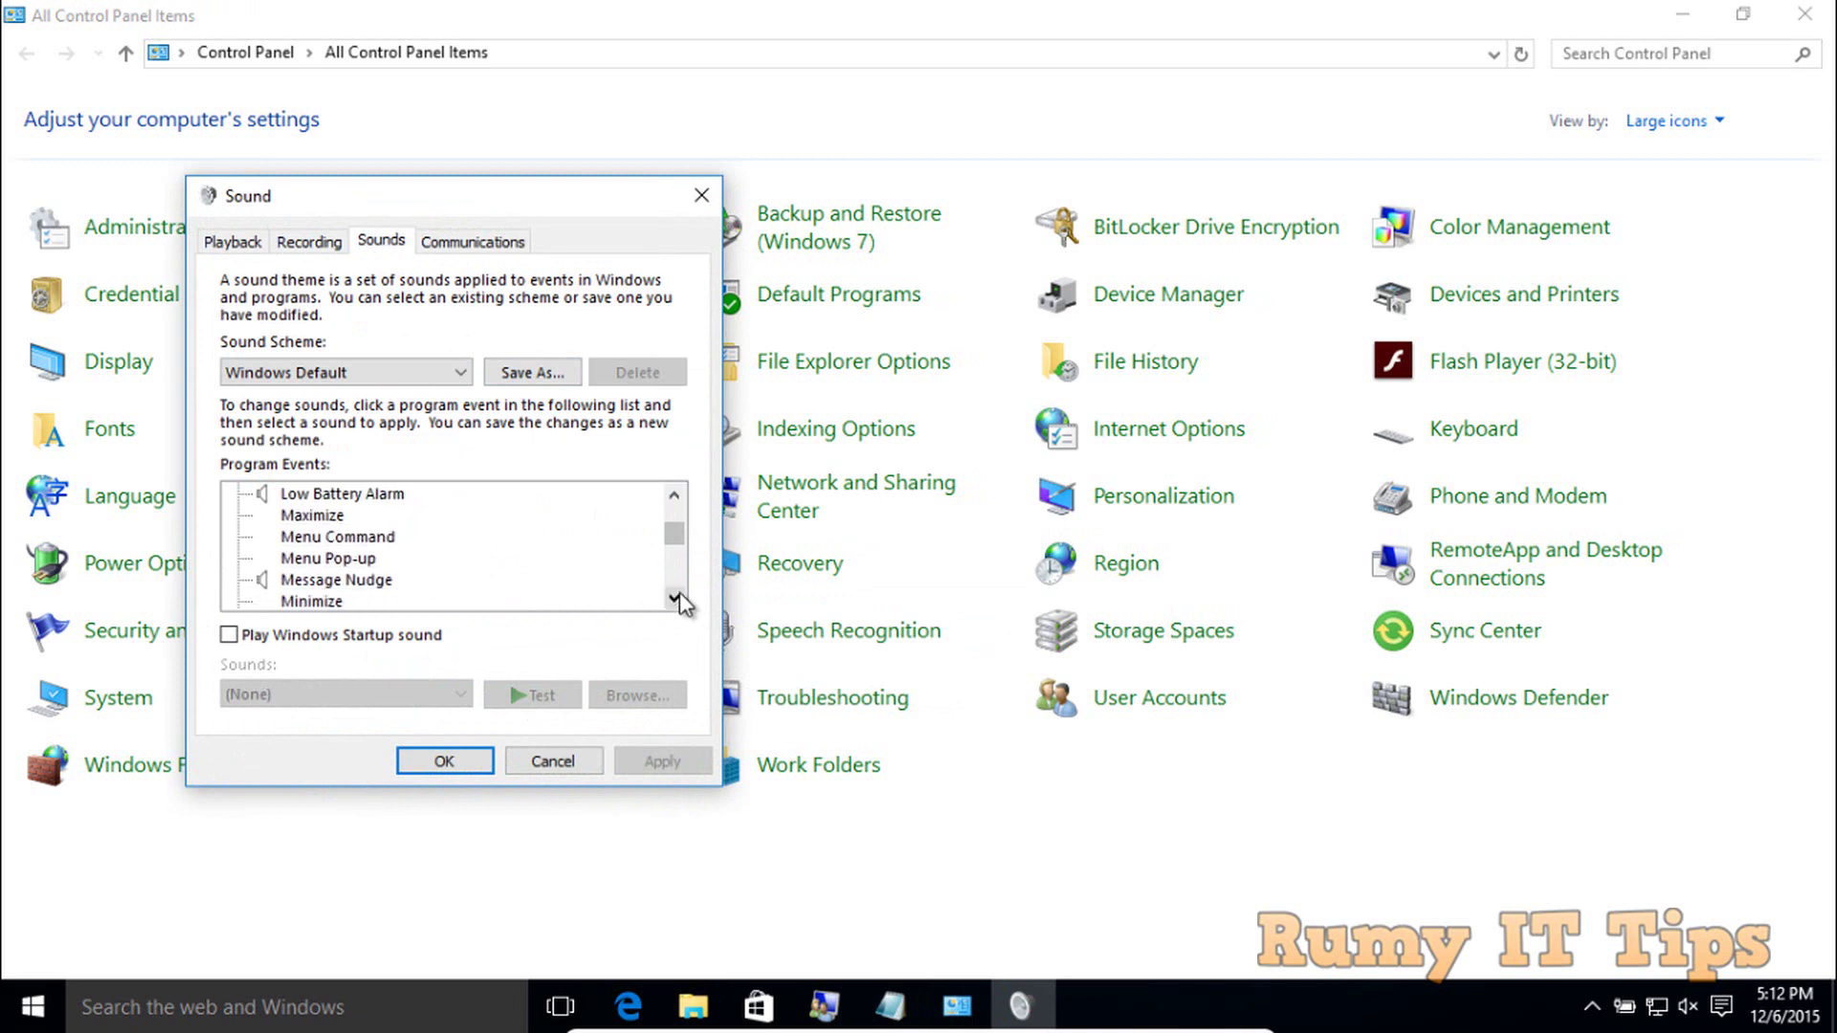
click(674, 599)
click(675, 599)
click(674, 599)
click(675, 599)
click(674, 599)
click(675, 599)
click(674, 599)
click(674, 599)
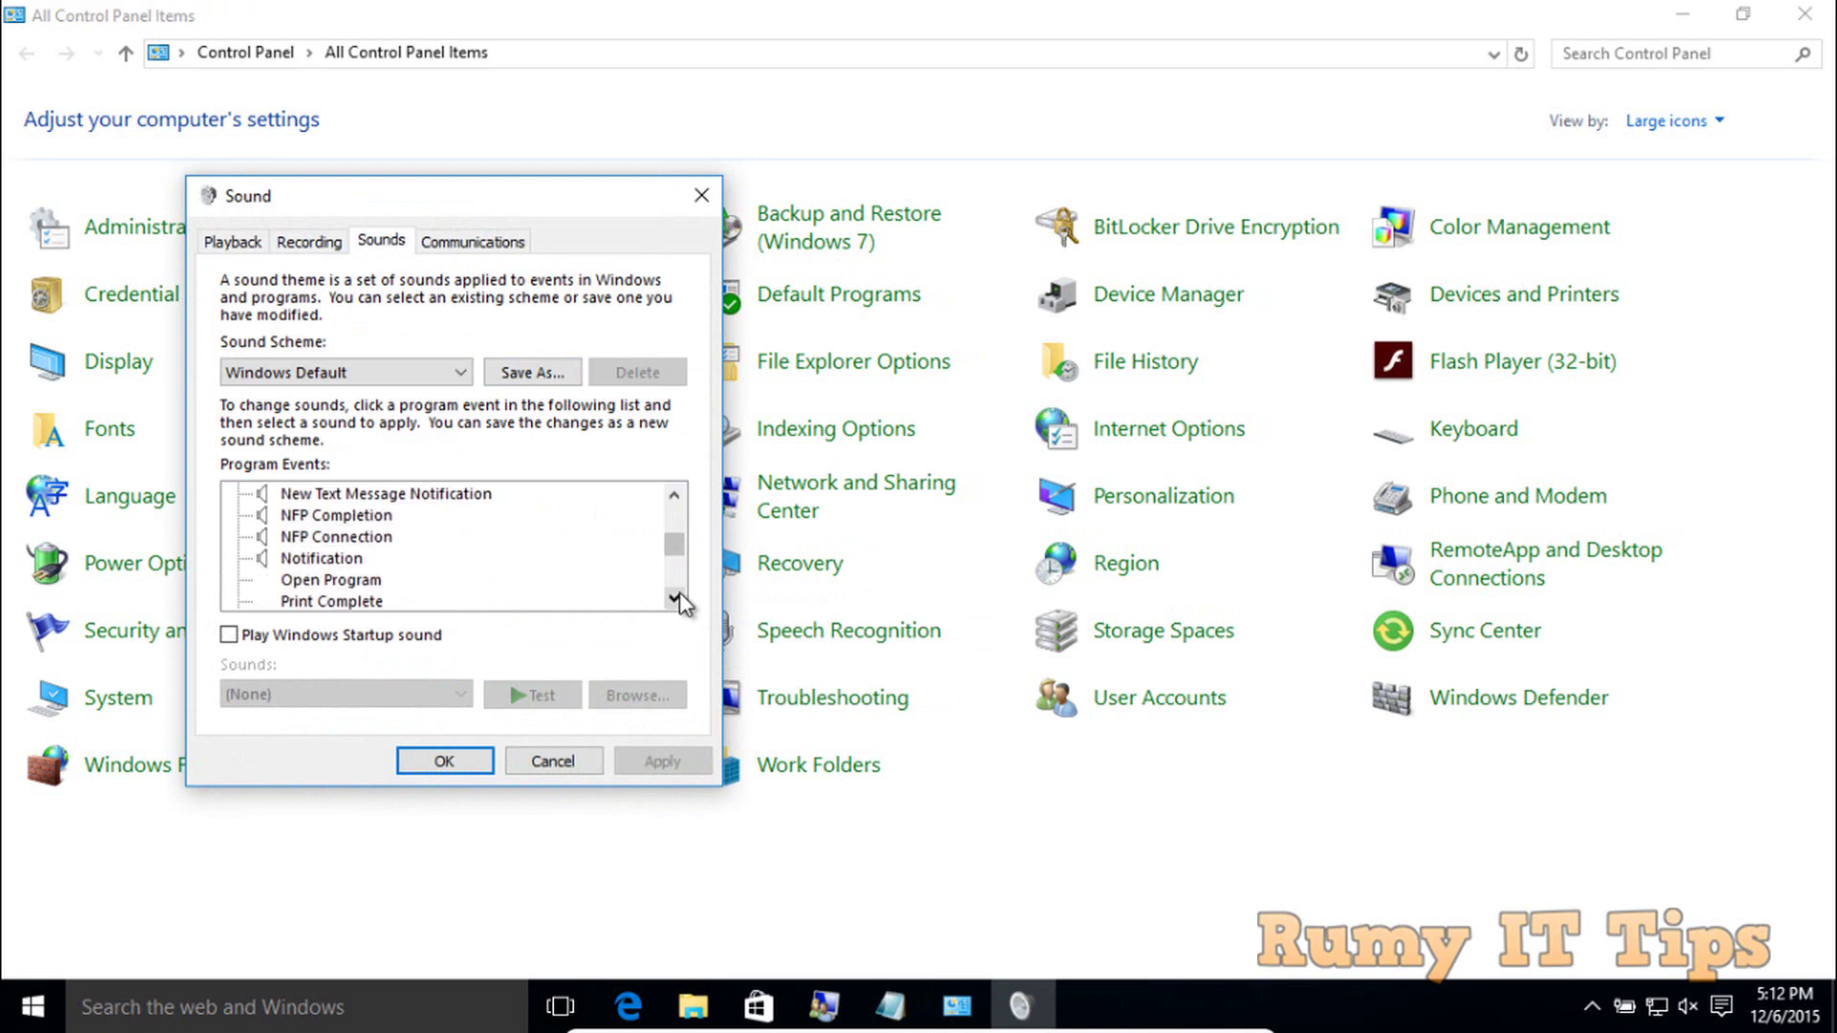
click(674, 599)
click(675, 599)
click(675, 599)
click(675, 599)
click(675, 599)
click(675, 599)
click(674, 599)
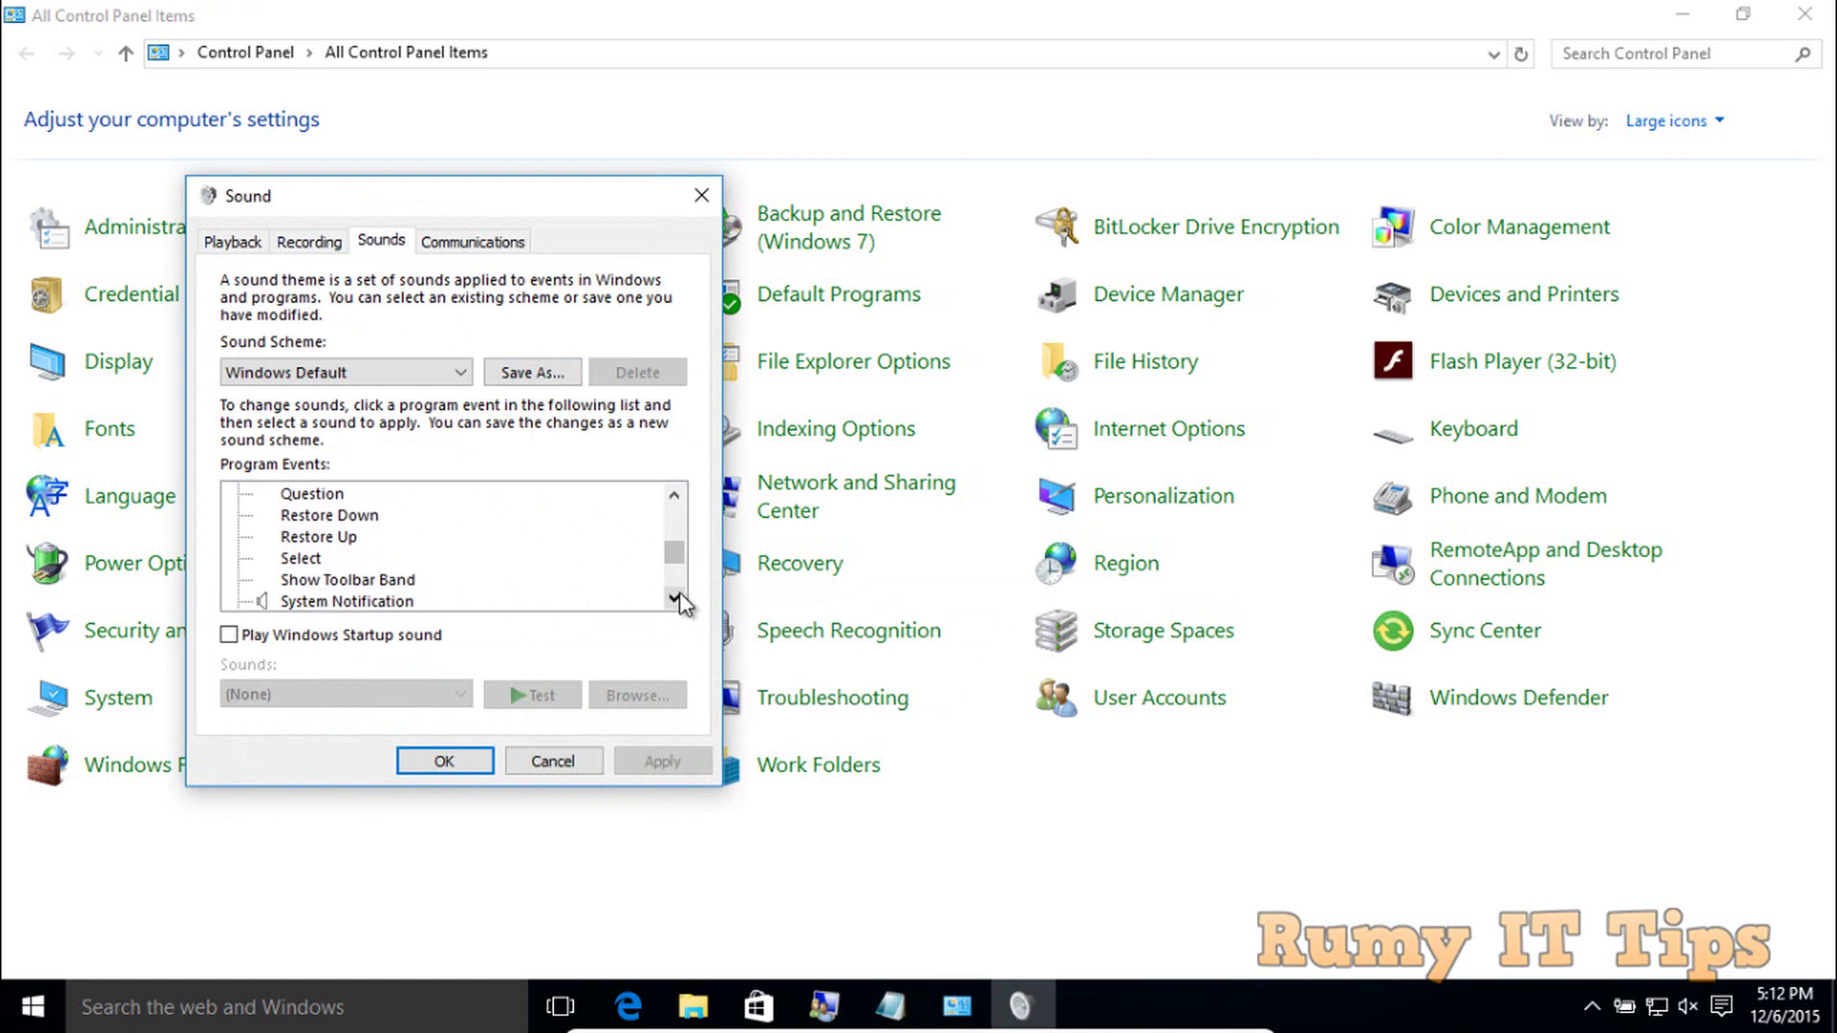
click(674, 598)
click(675, 599)
click(675, 599)
click(675, 598)
drag(676, 598, 675, 598)
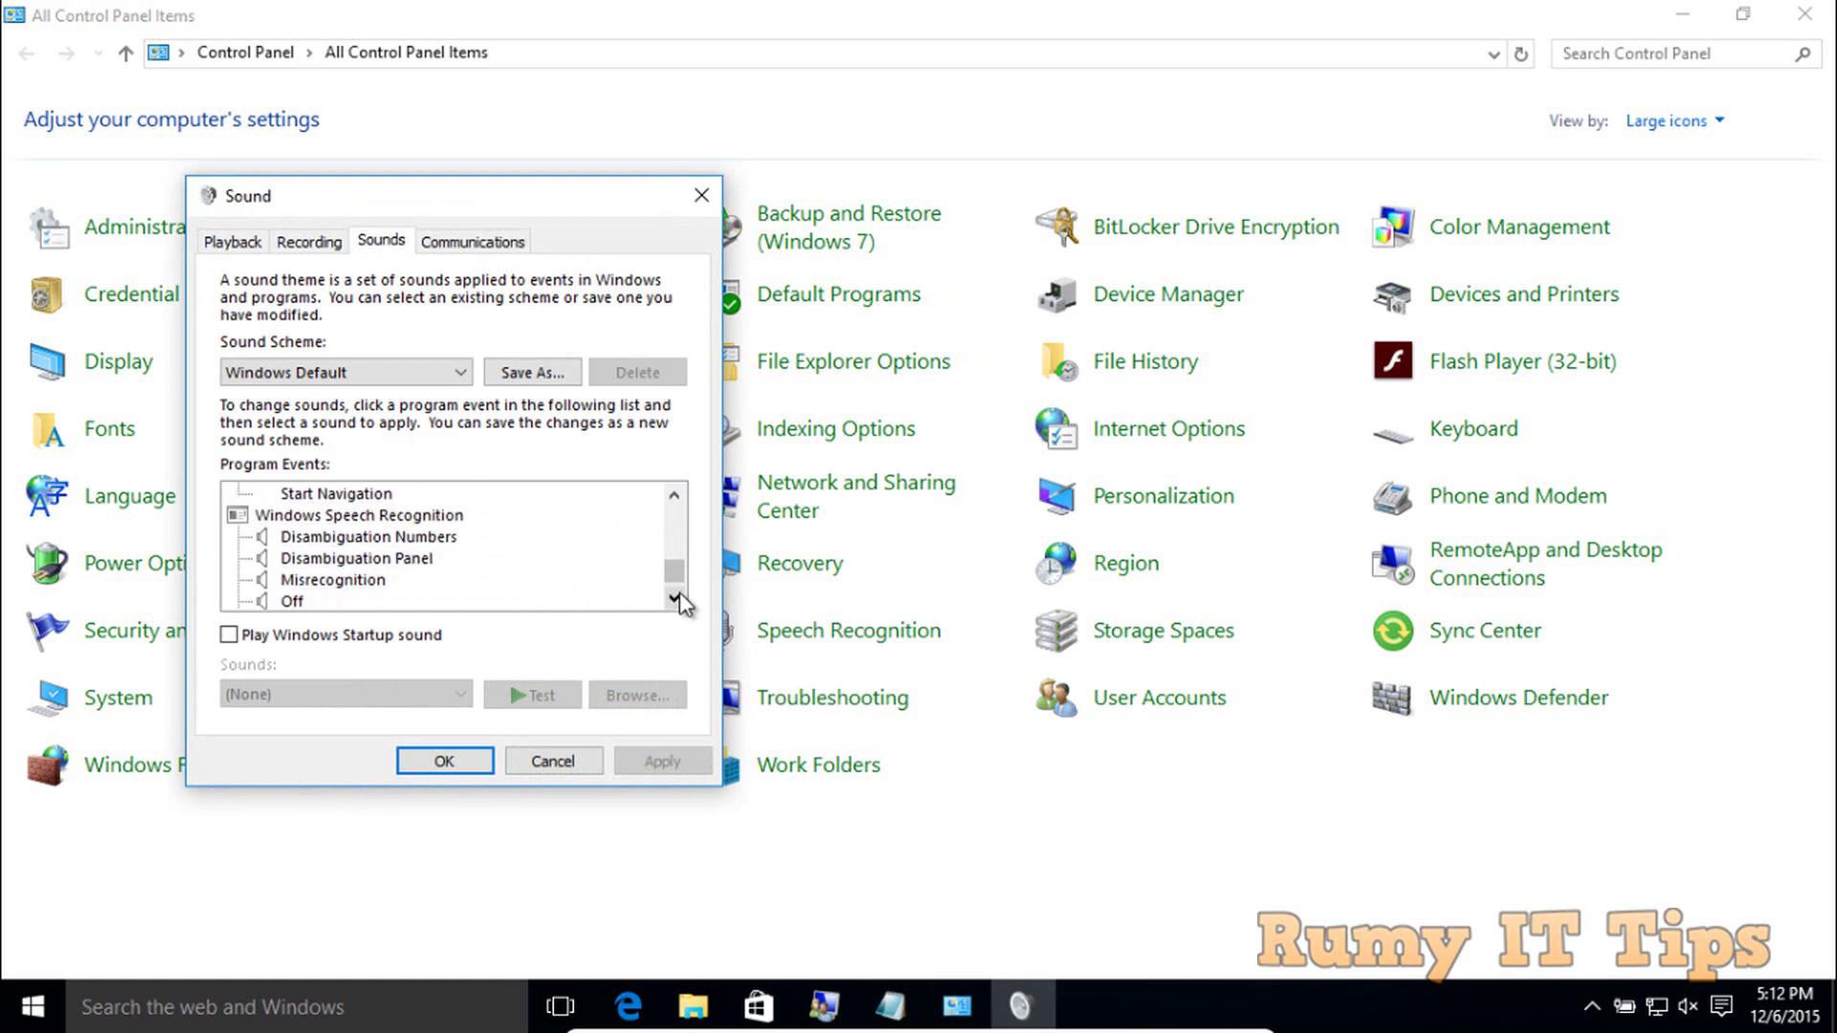
Step: Scroll back up the events list, close the Sound dialog with OK, and close Control Panel
click(679, 500)
click(680, 499)
click(679, 500)
click(679, 499)
click(679, 499)
click(679, 500)
click(680, 499)
click(679, 500)
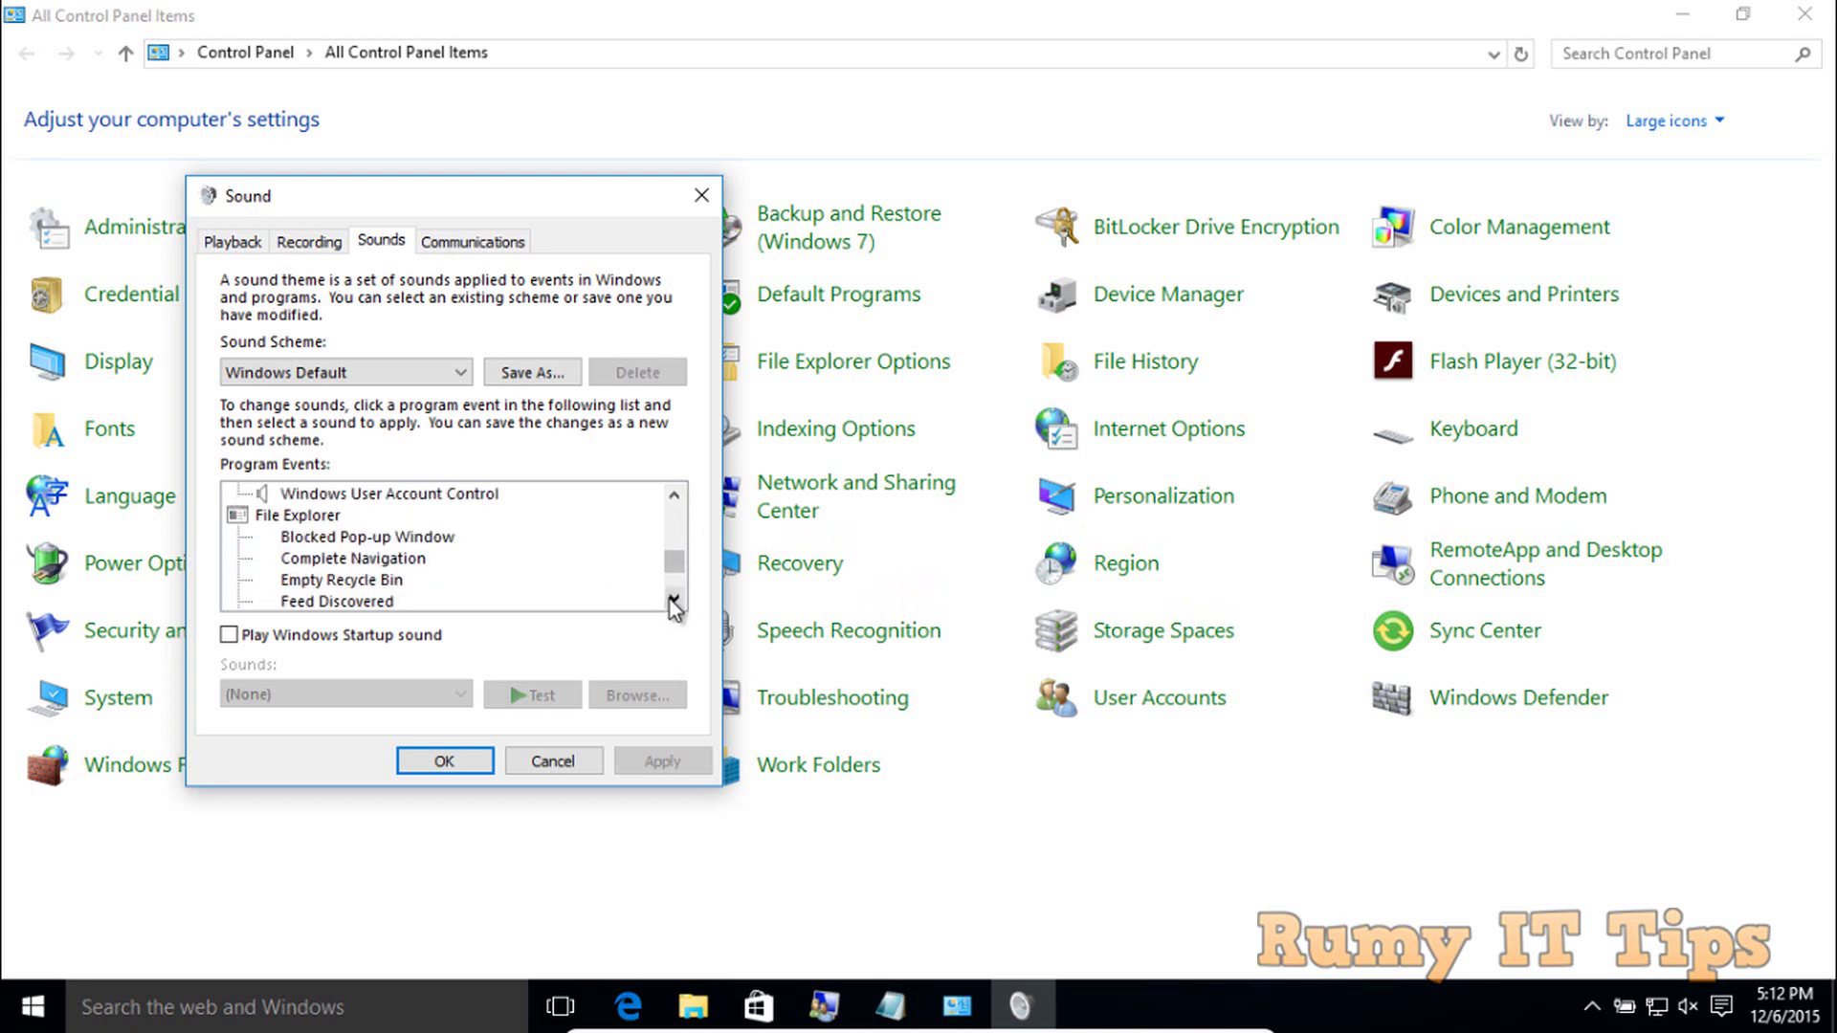
drag(674, 599, 674, 603)
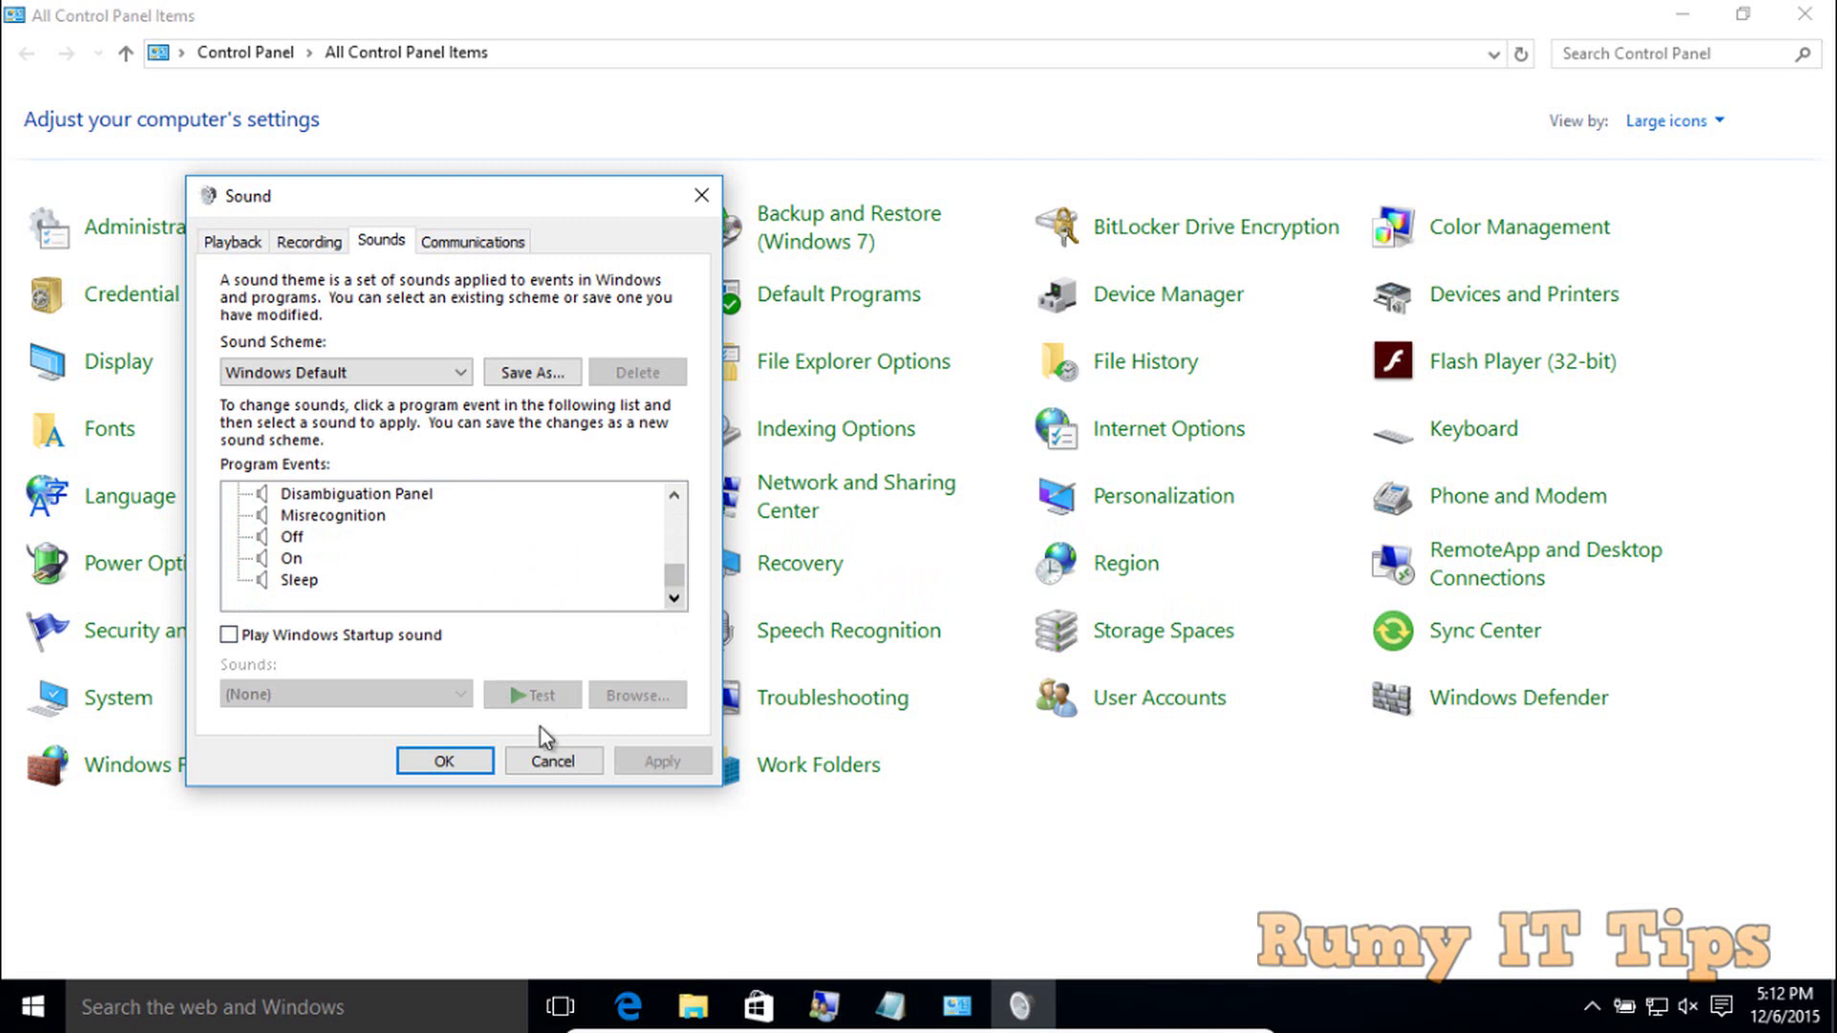
click(461, 760)
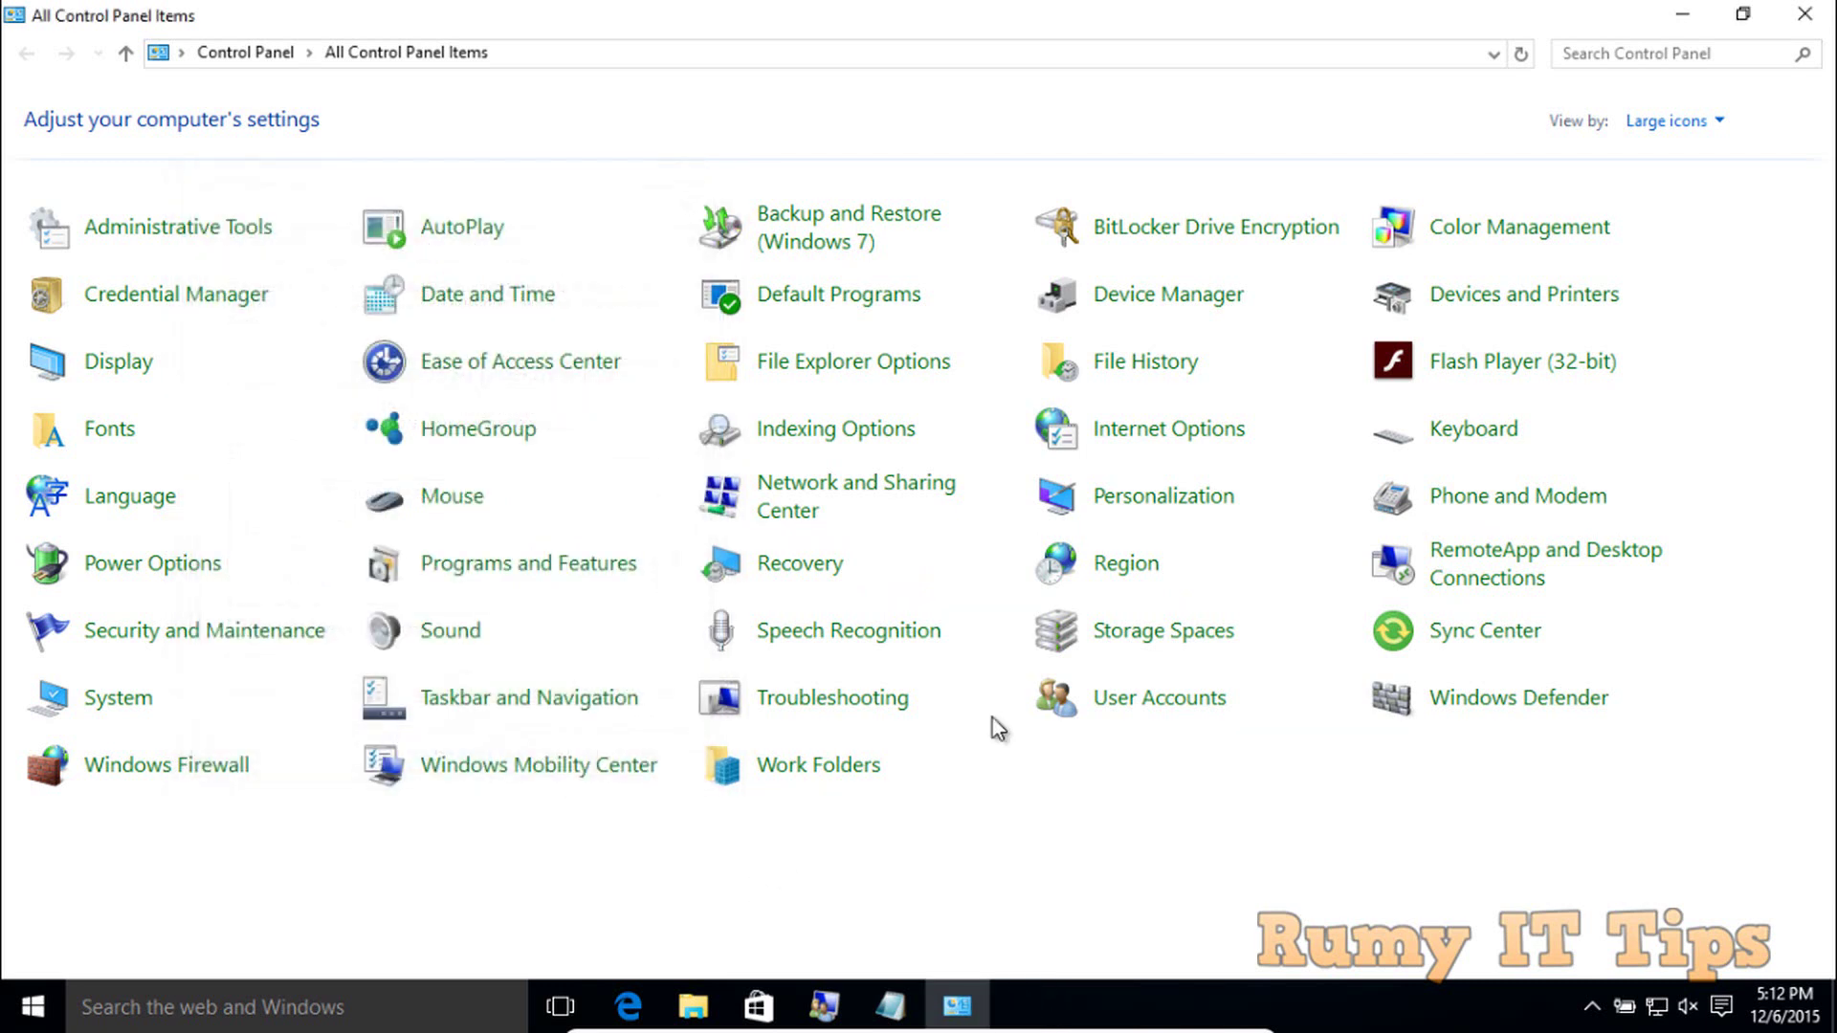
click(1805, 14)
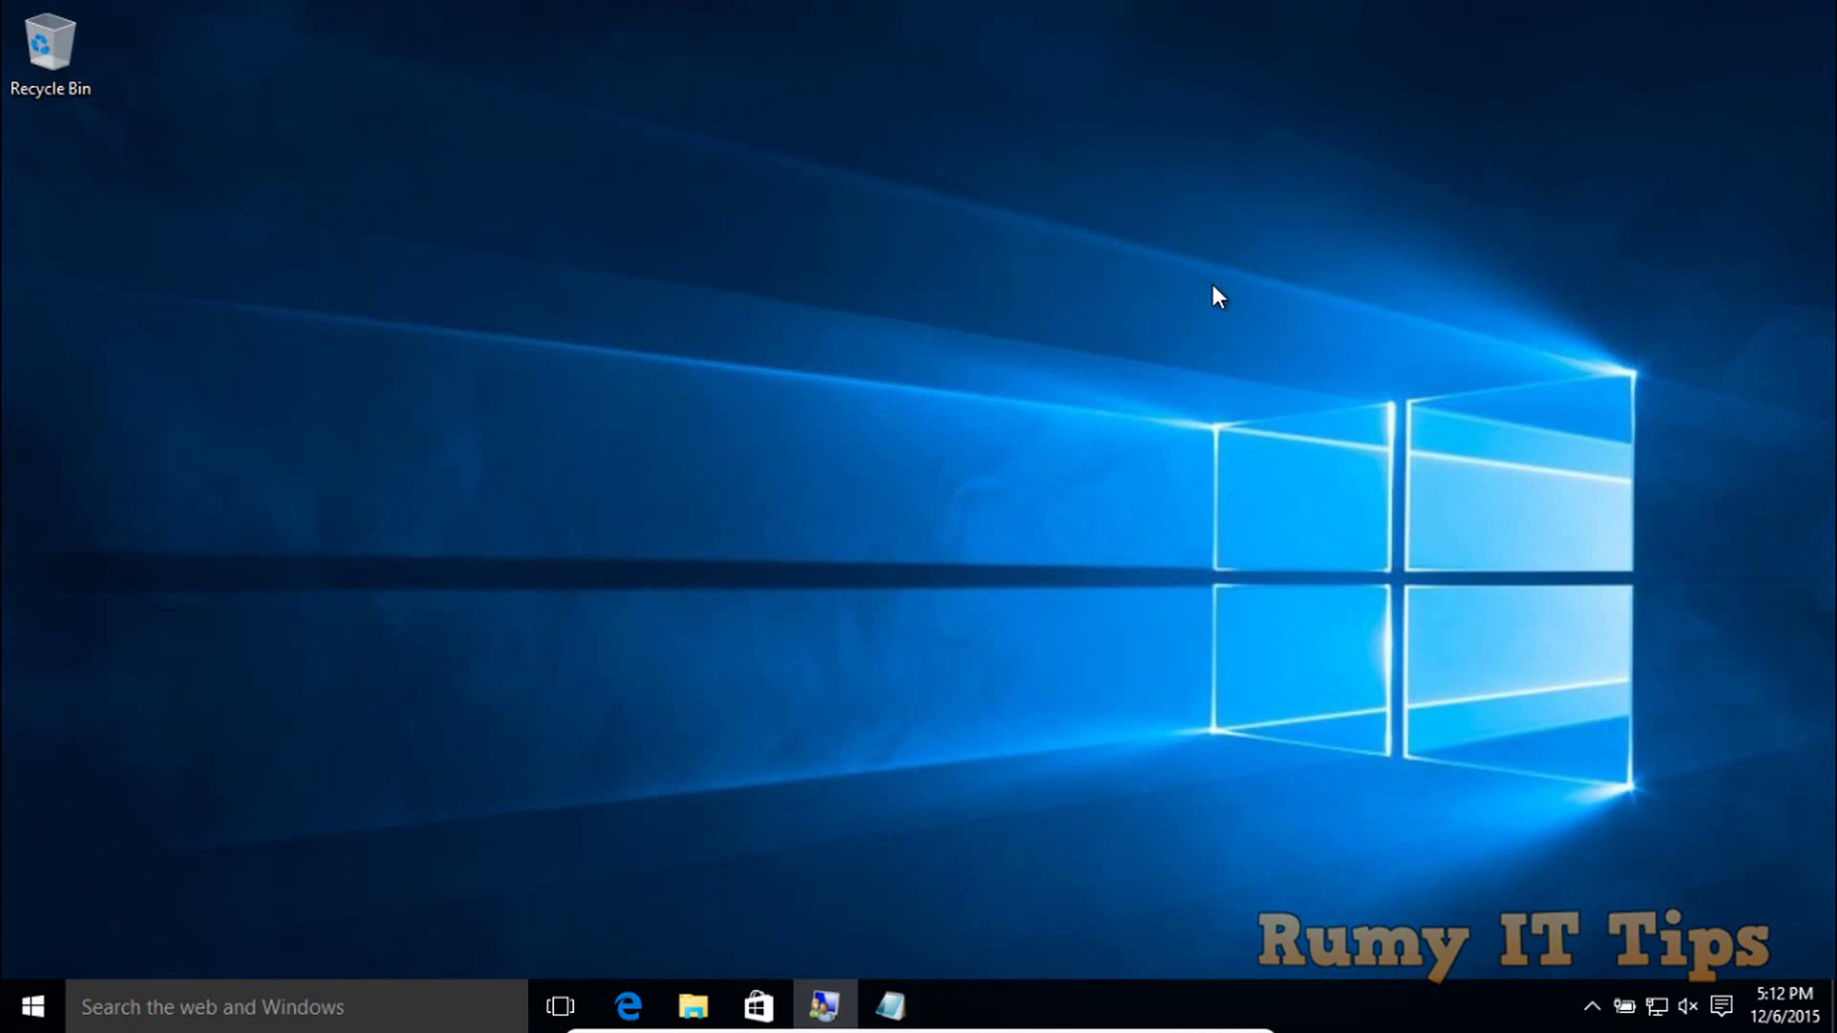
Step: Launch regedit from the Run box and approve the UAC prompt
key(super+r)
text(re)
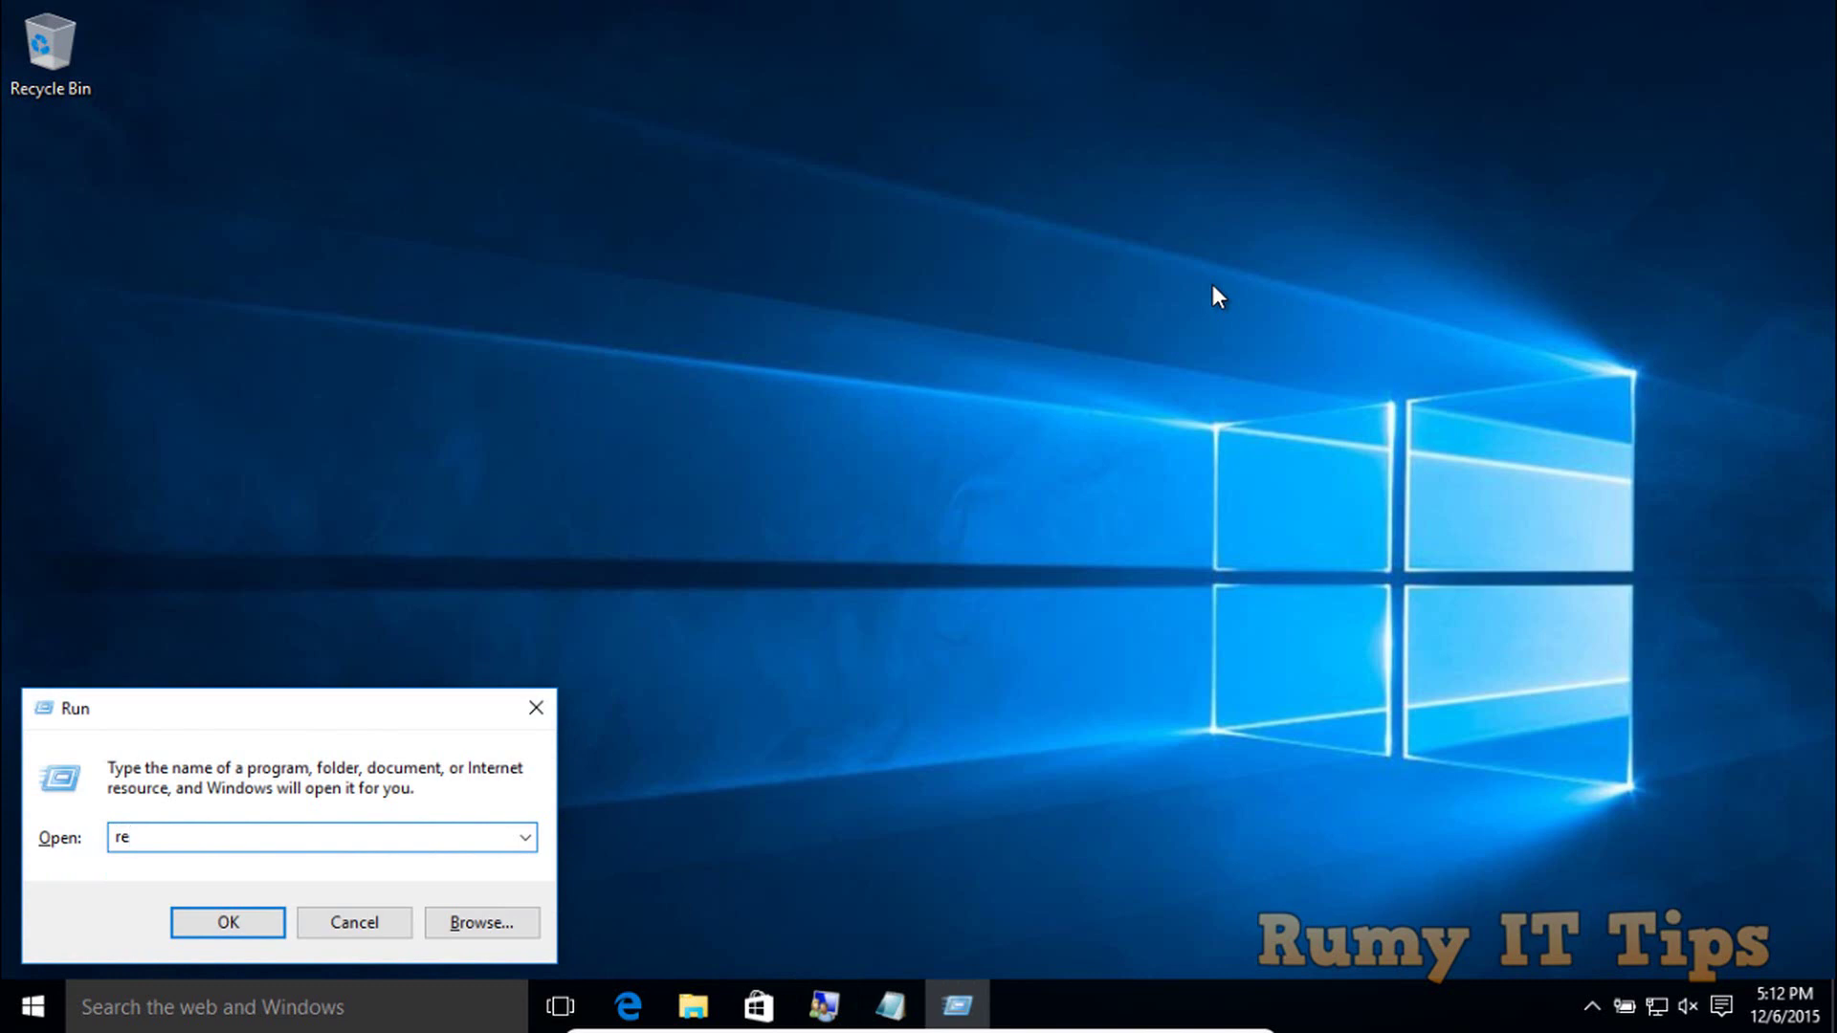
text(gedit)
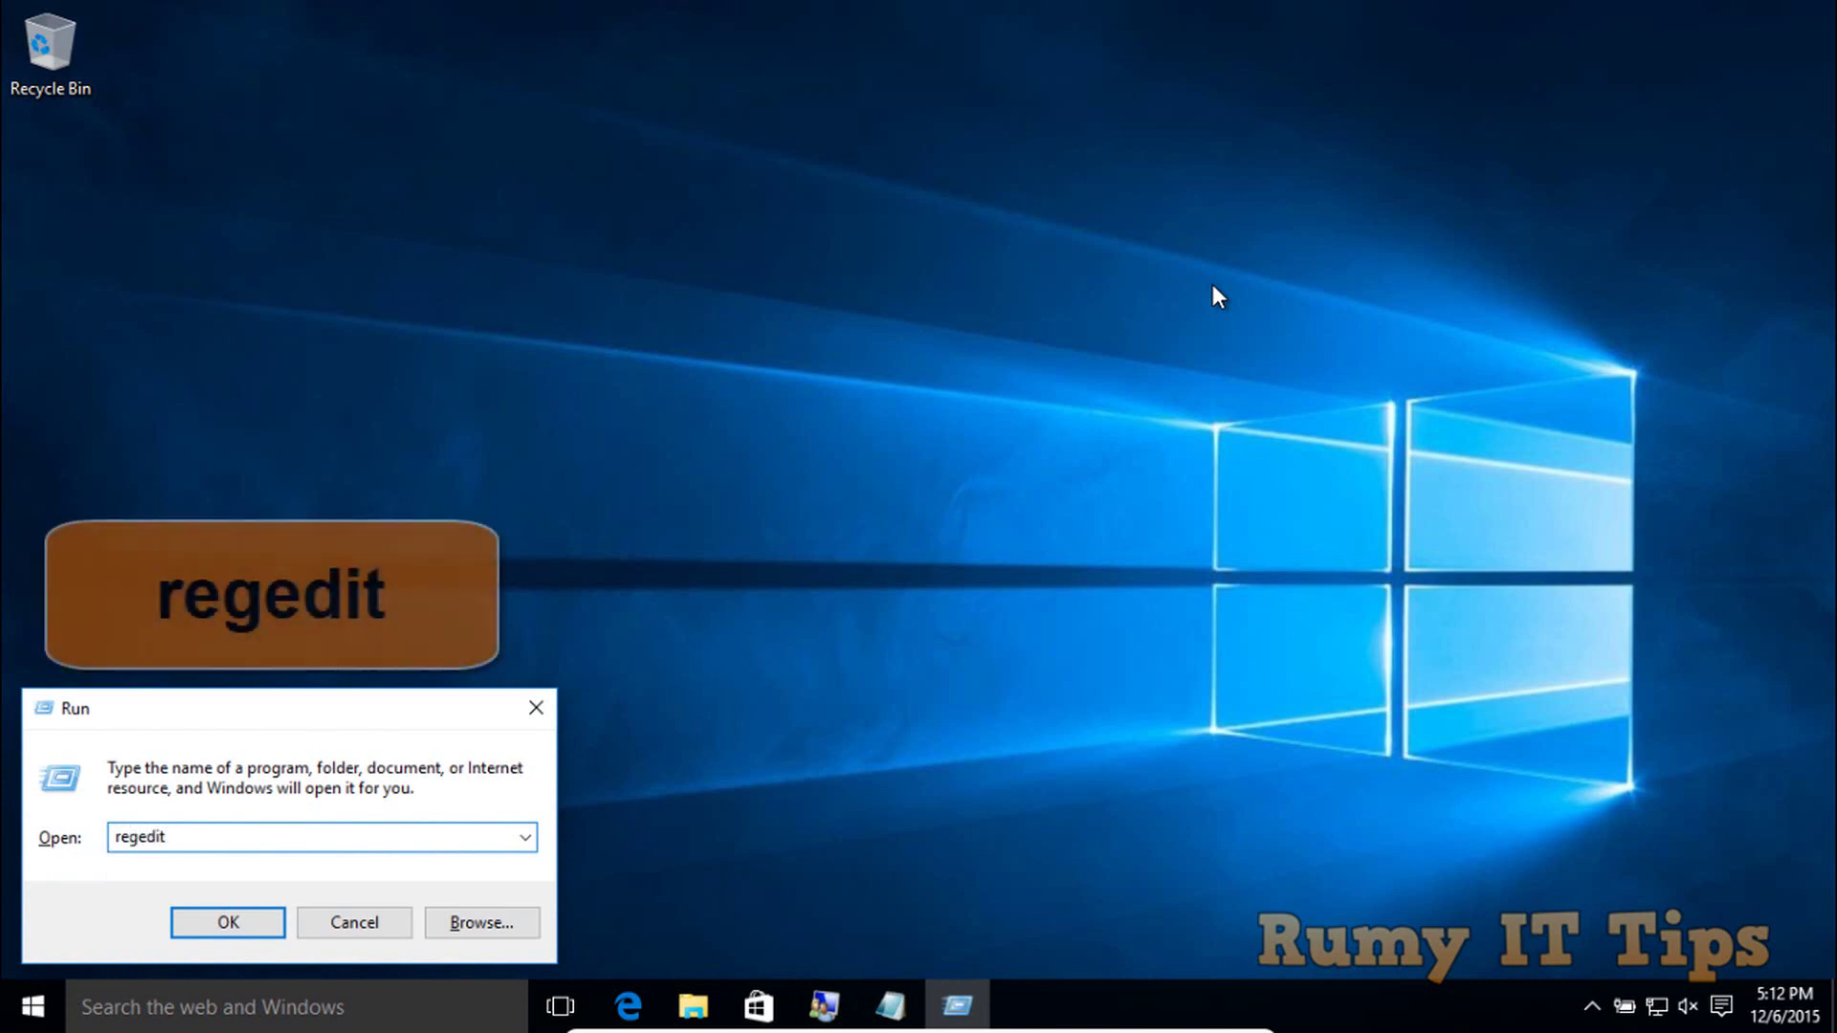
key(Return)
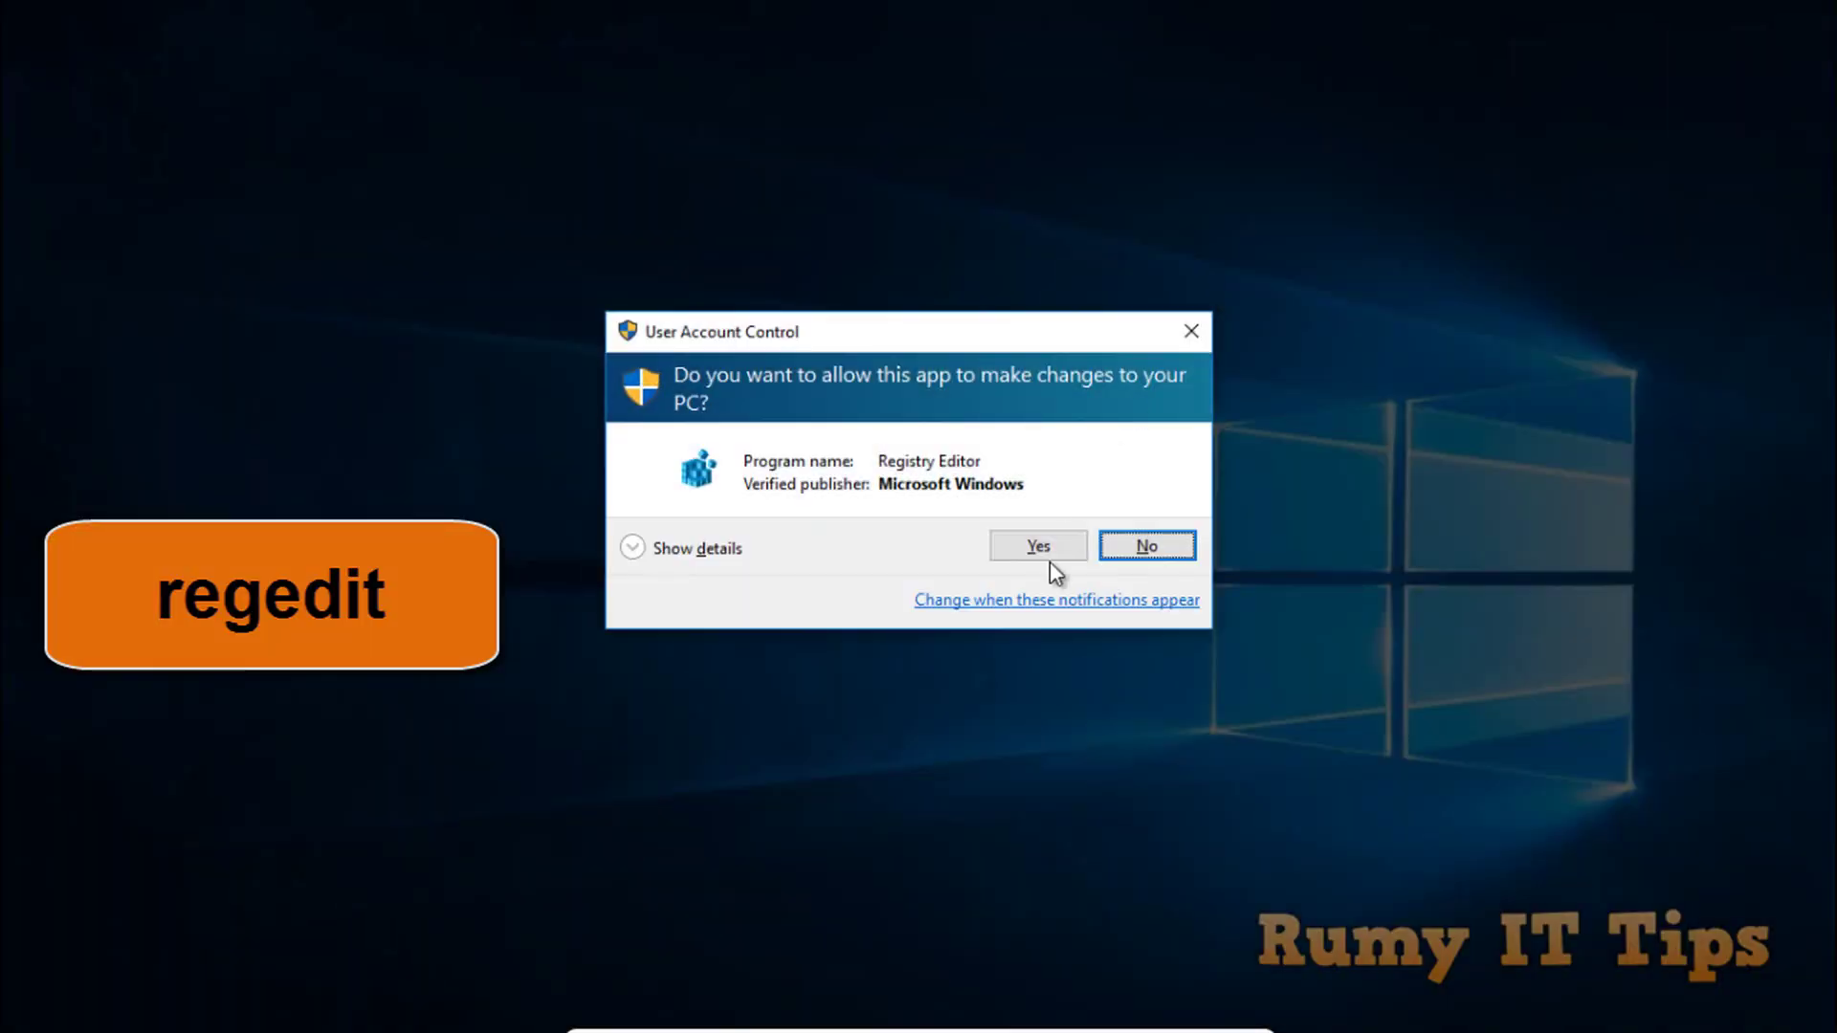
click(1047, 555)
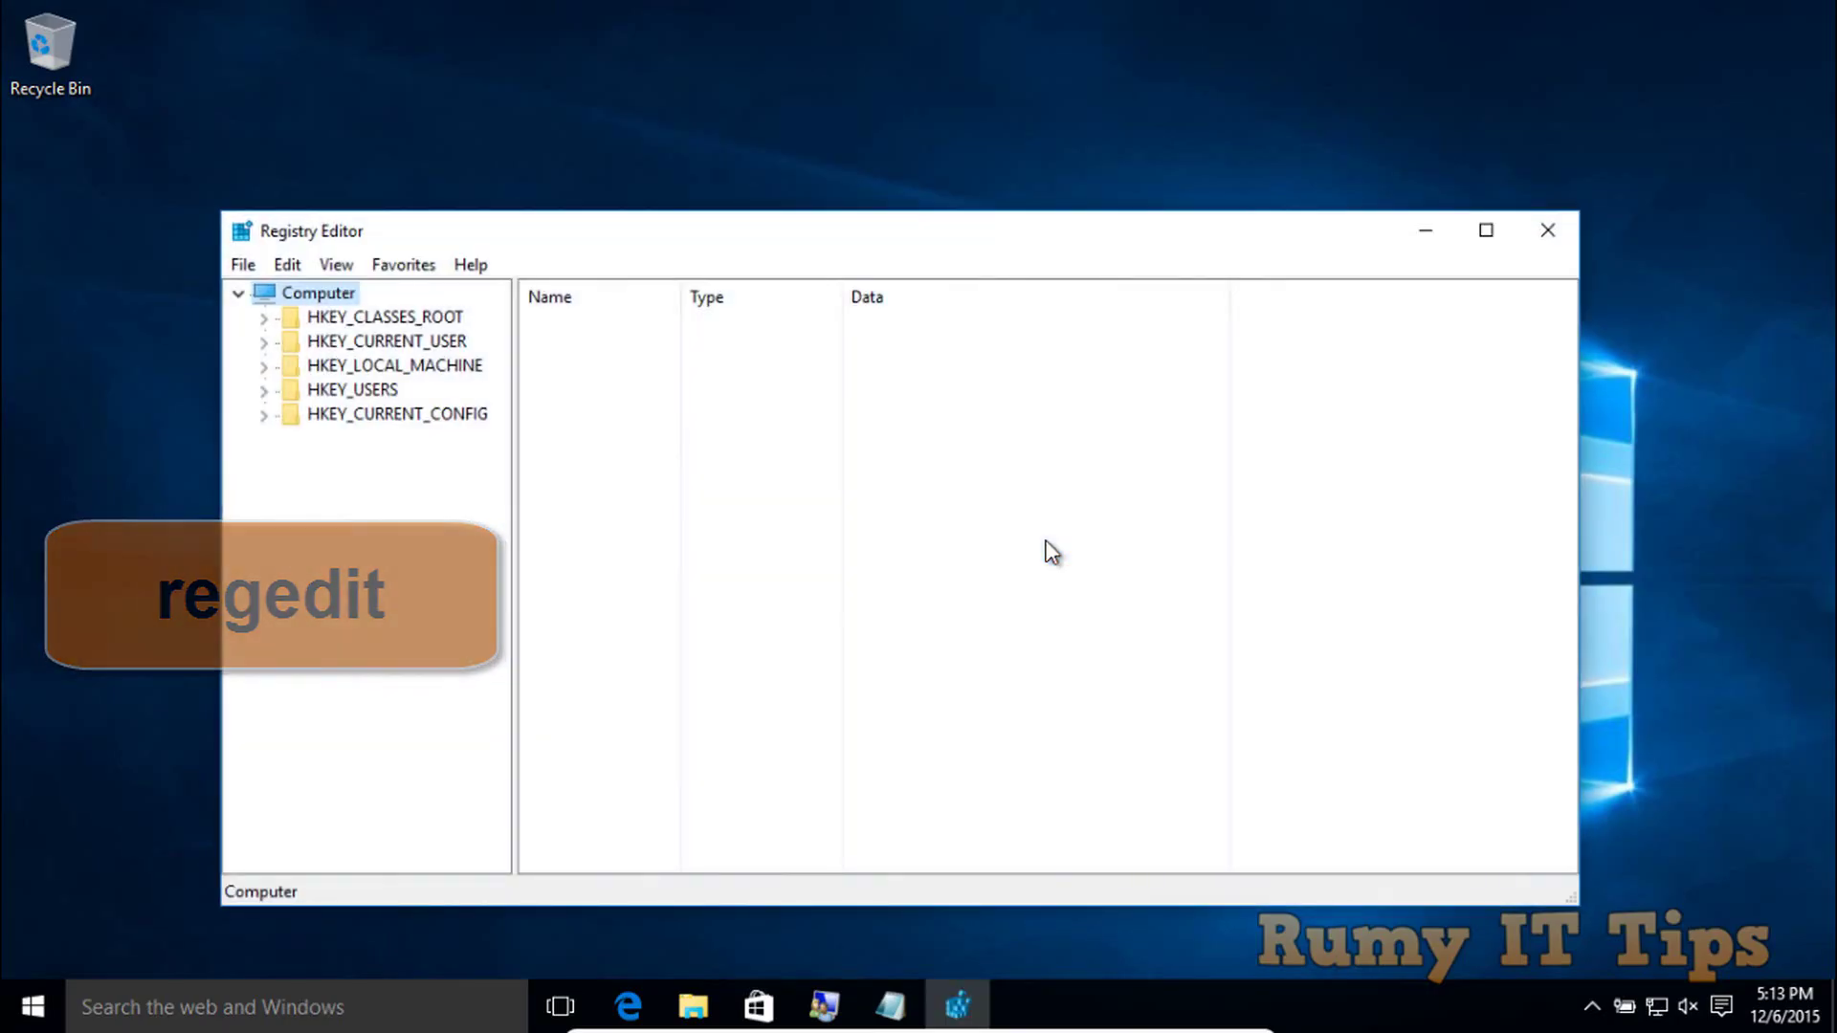
Step: Expand HKEY_CURRENT_USER\AppEvents\EventLabels, maximize the window, and select the WindowsLogoff key
click(264, 342)
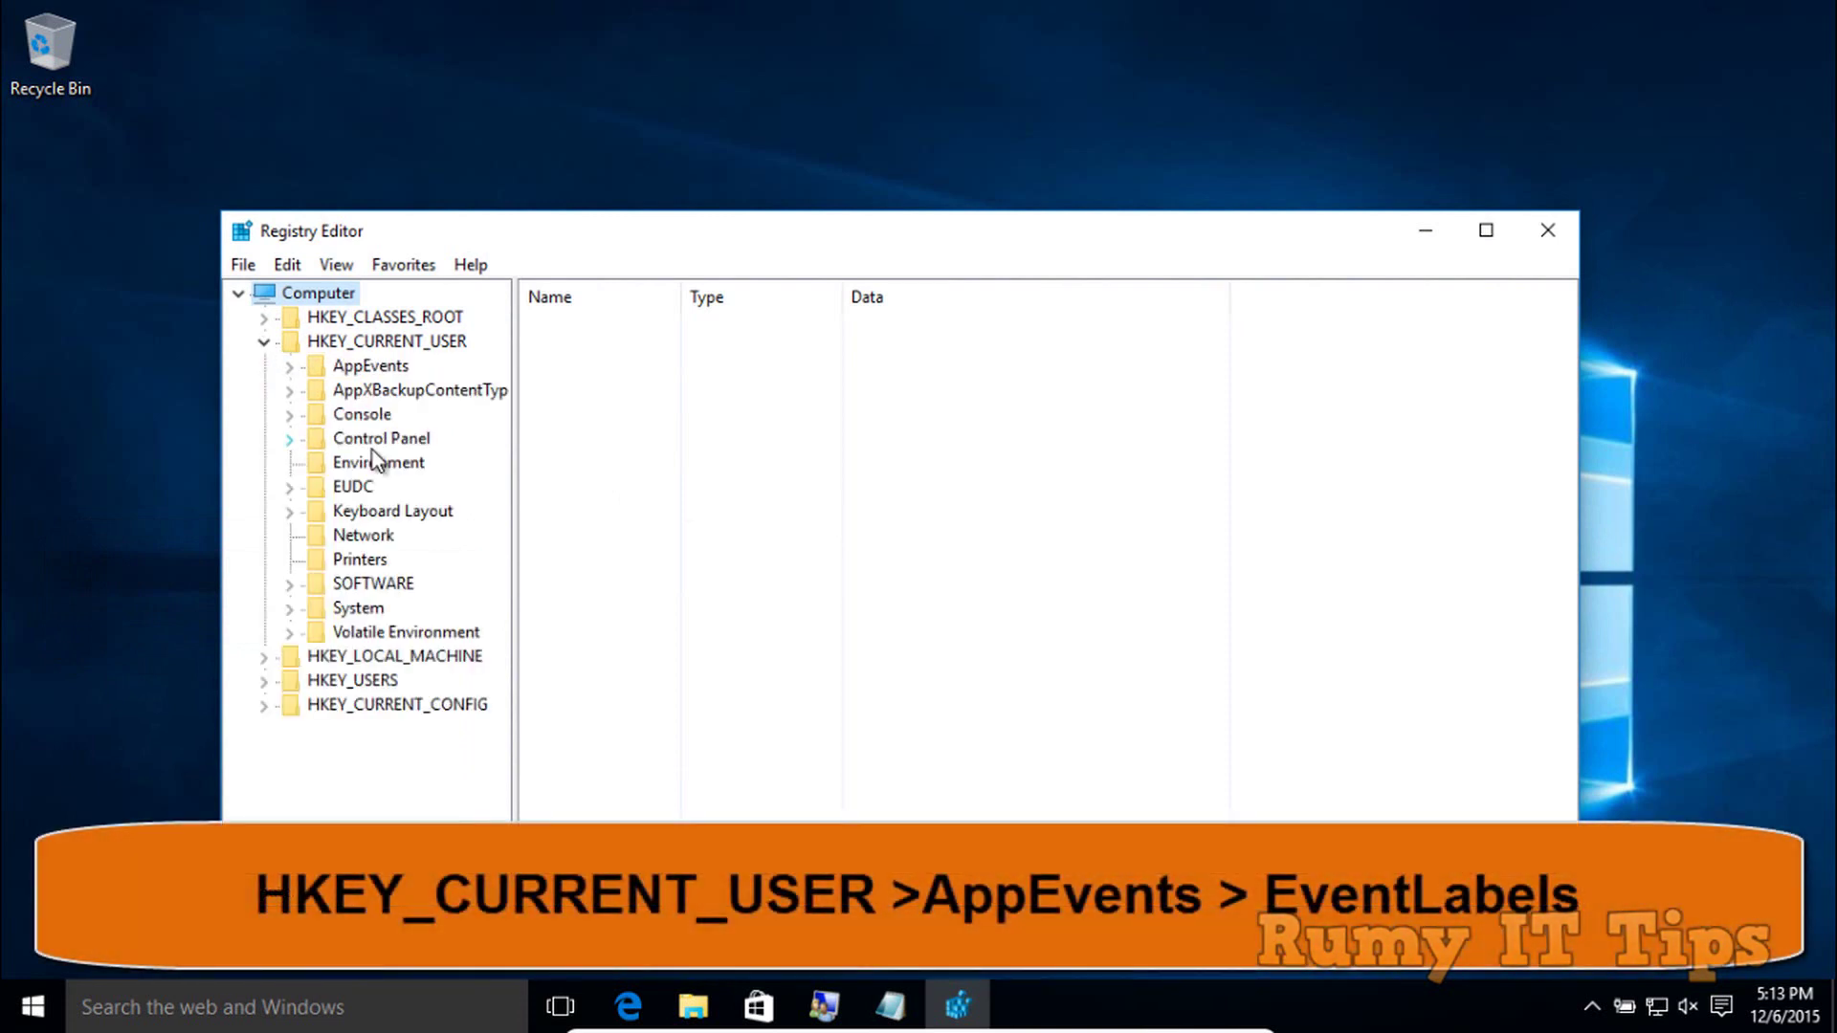
click(290, 368)
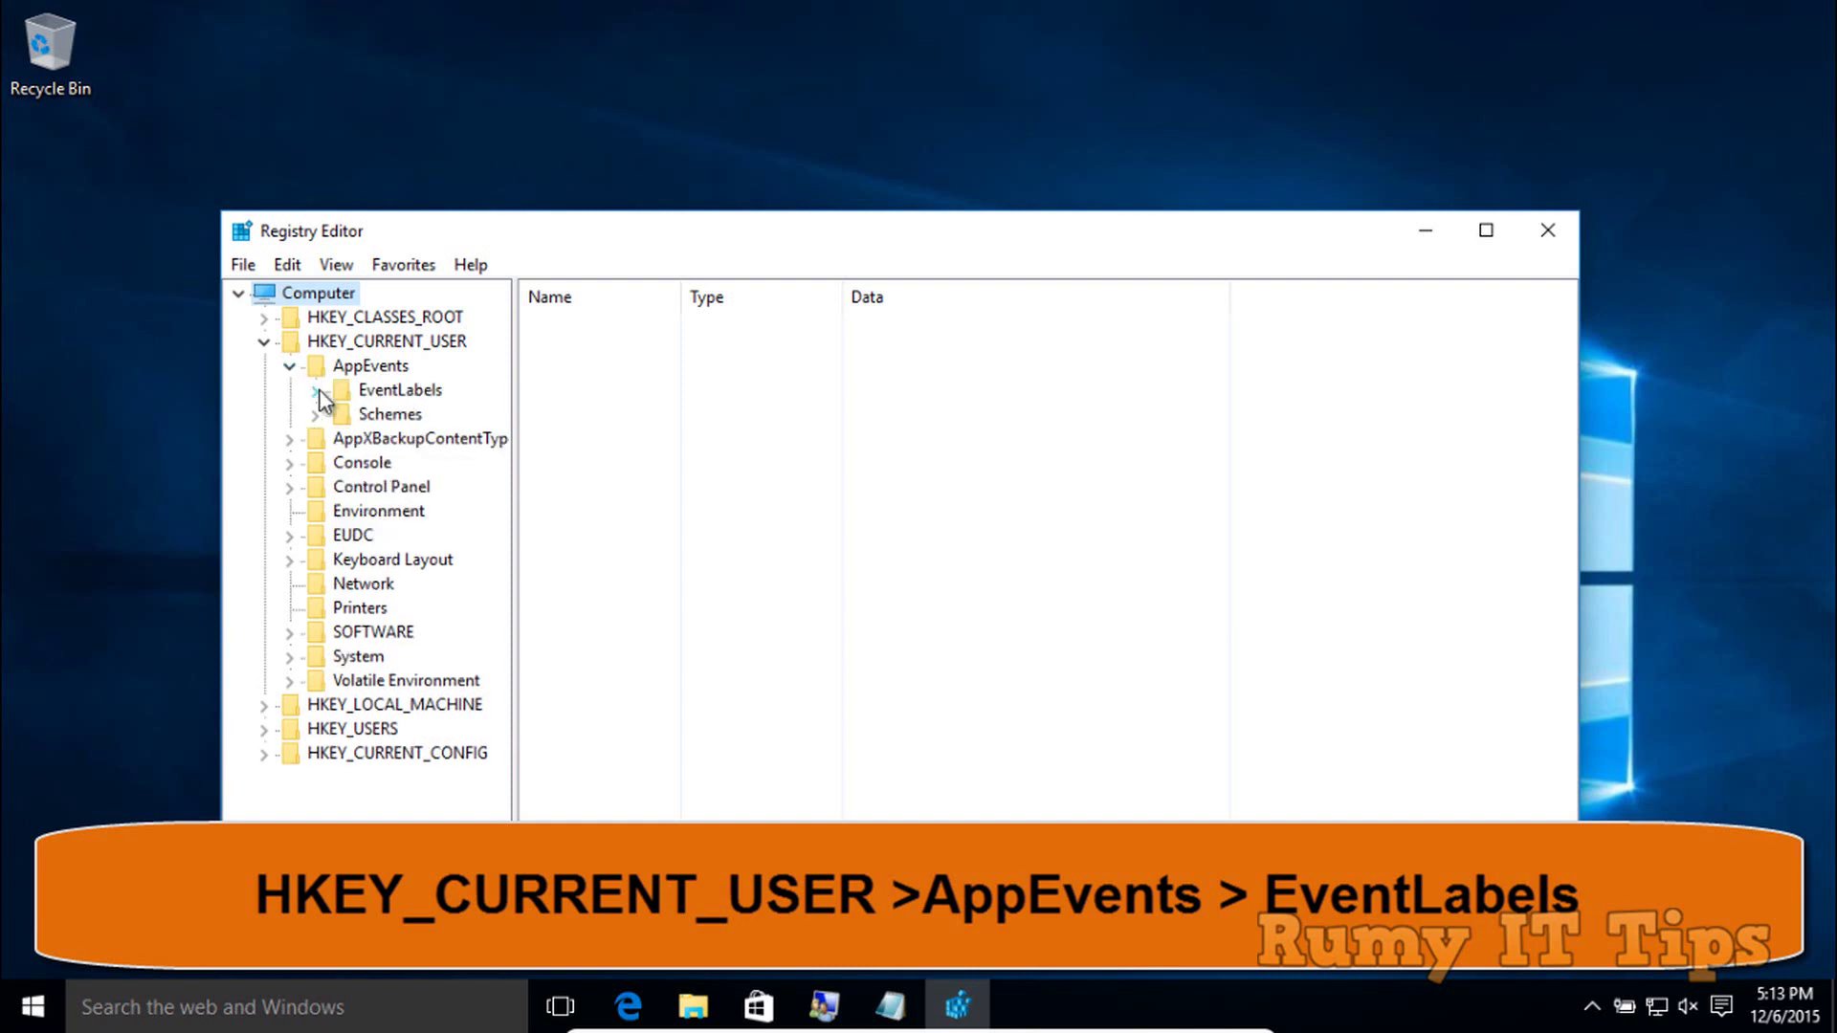
click(316, 391)
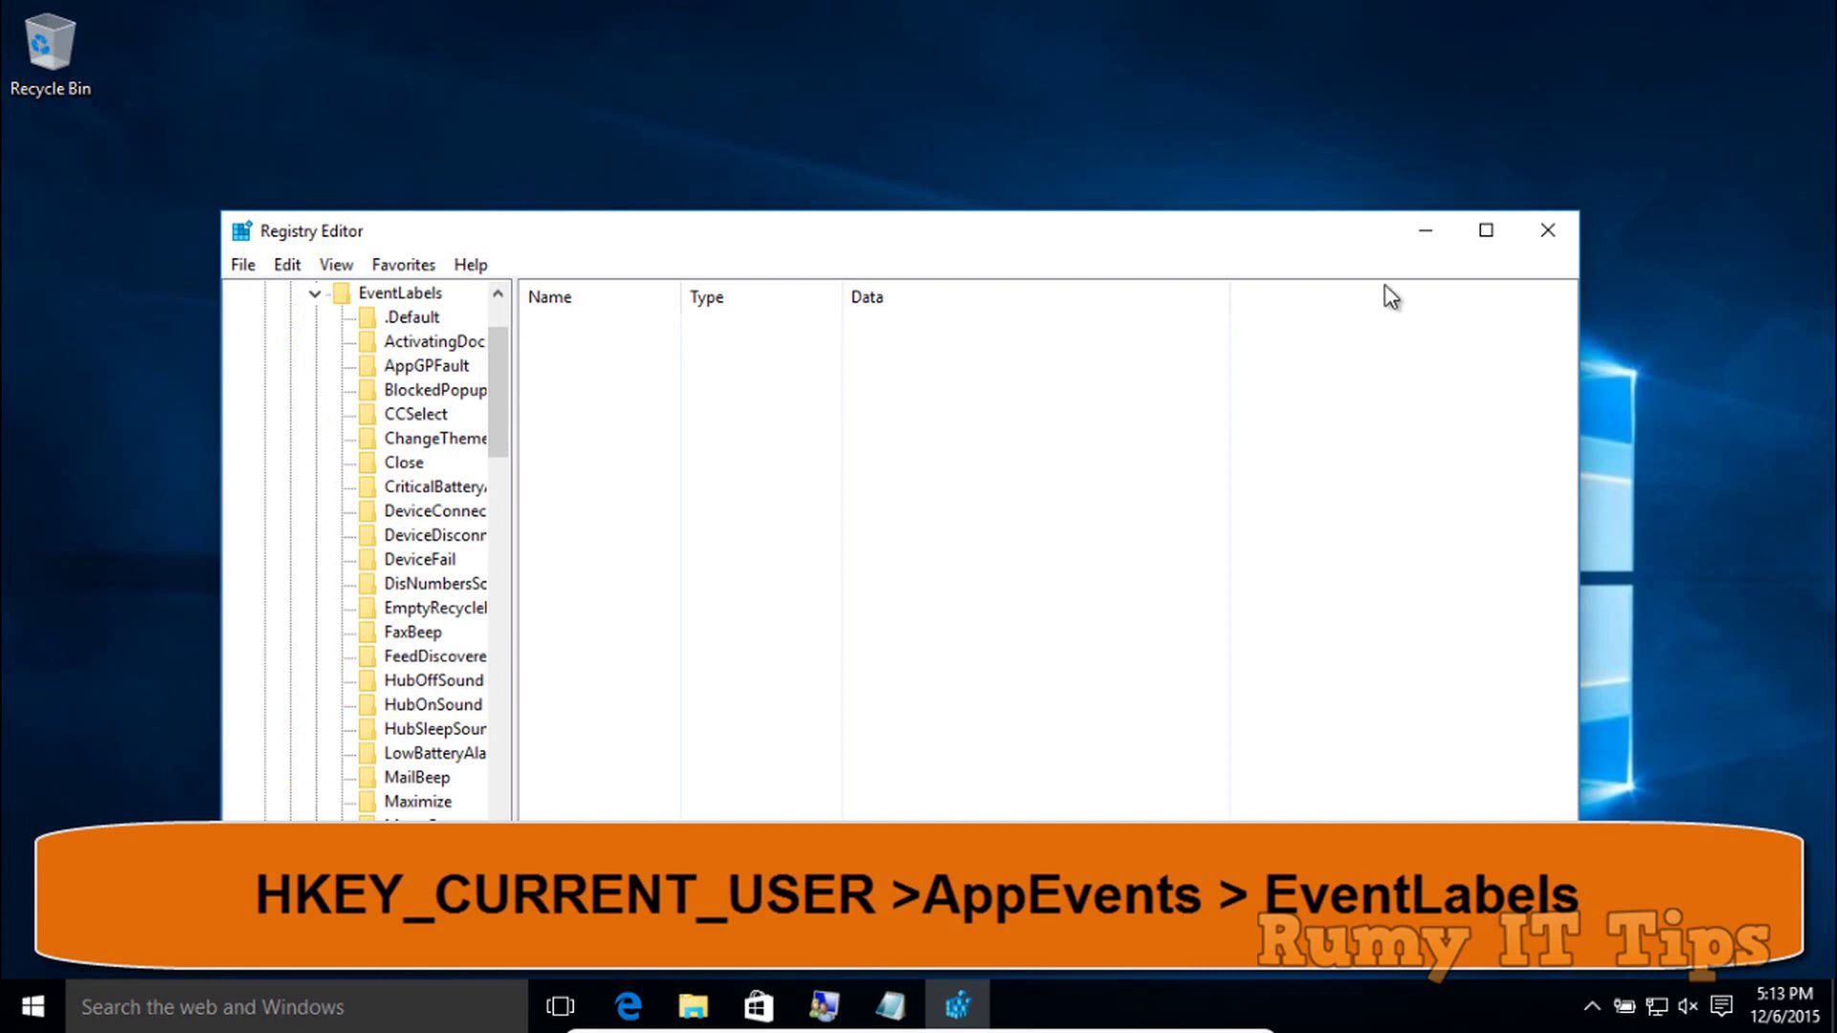
click(1486, 230)
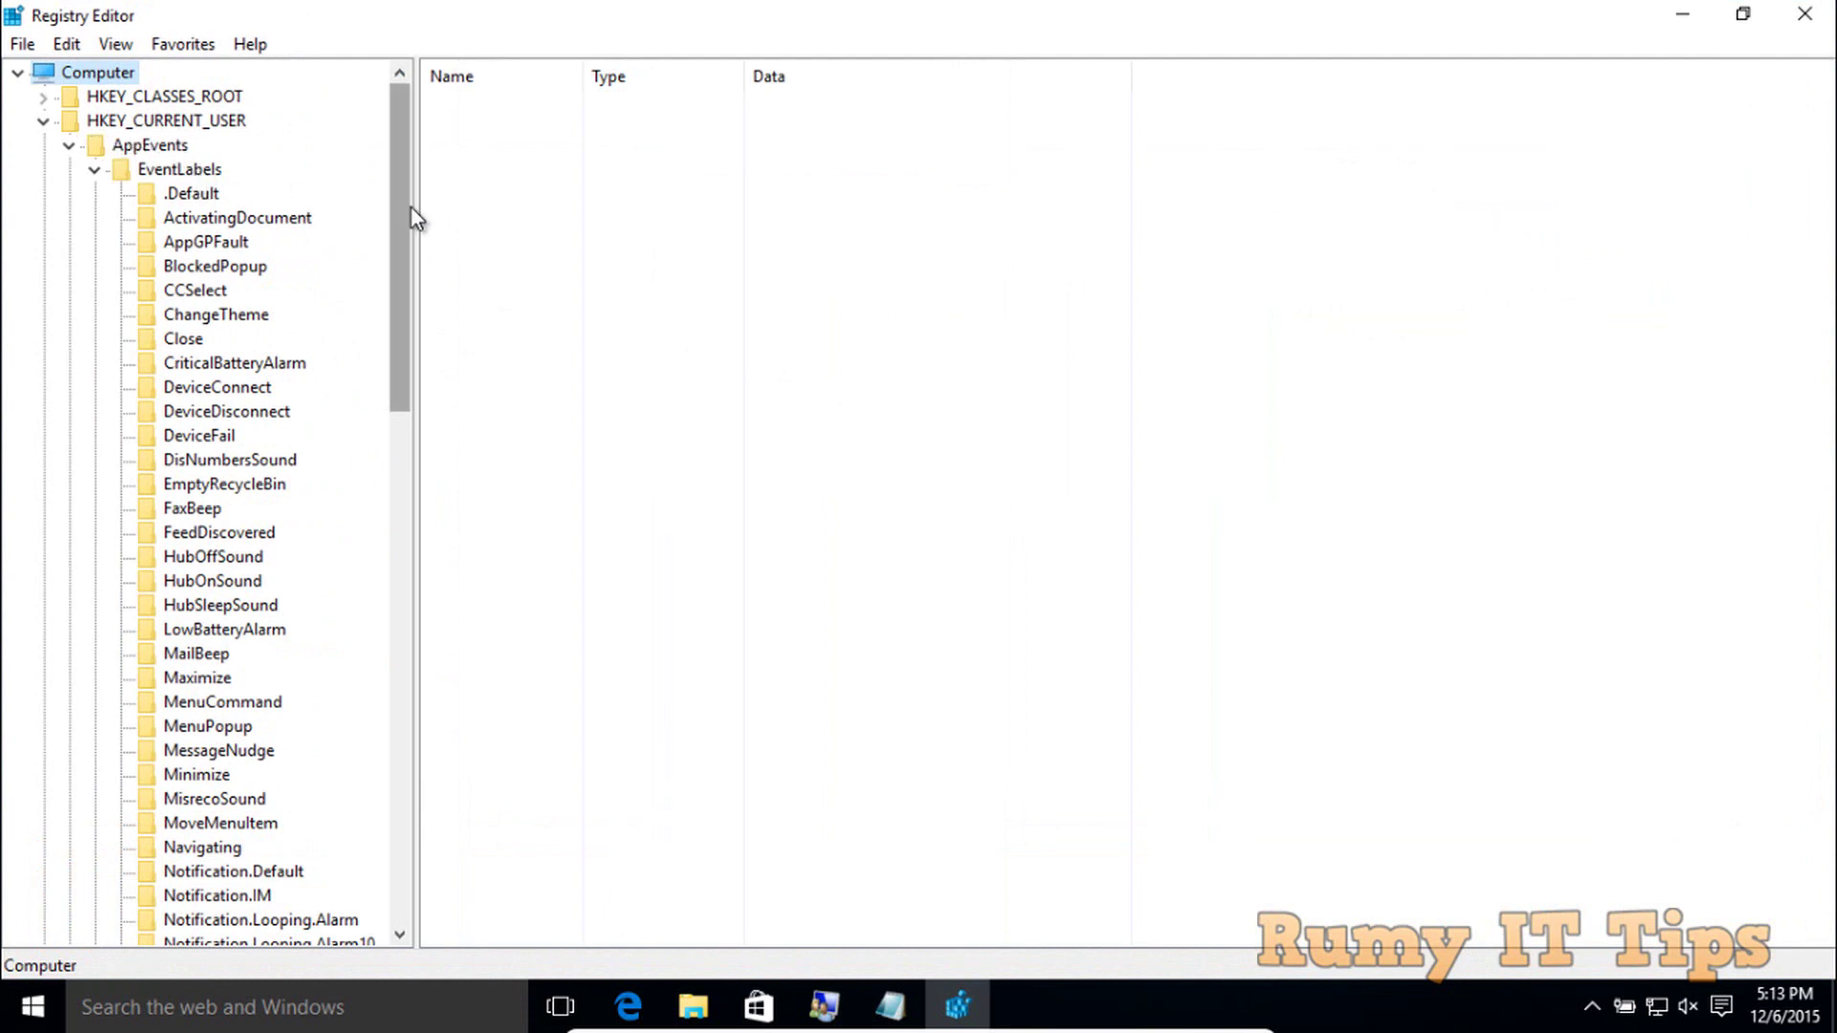
drag(402, 192, 369, 591)
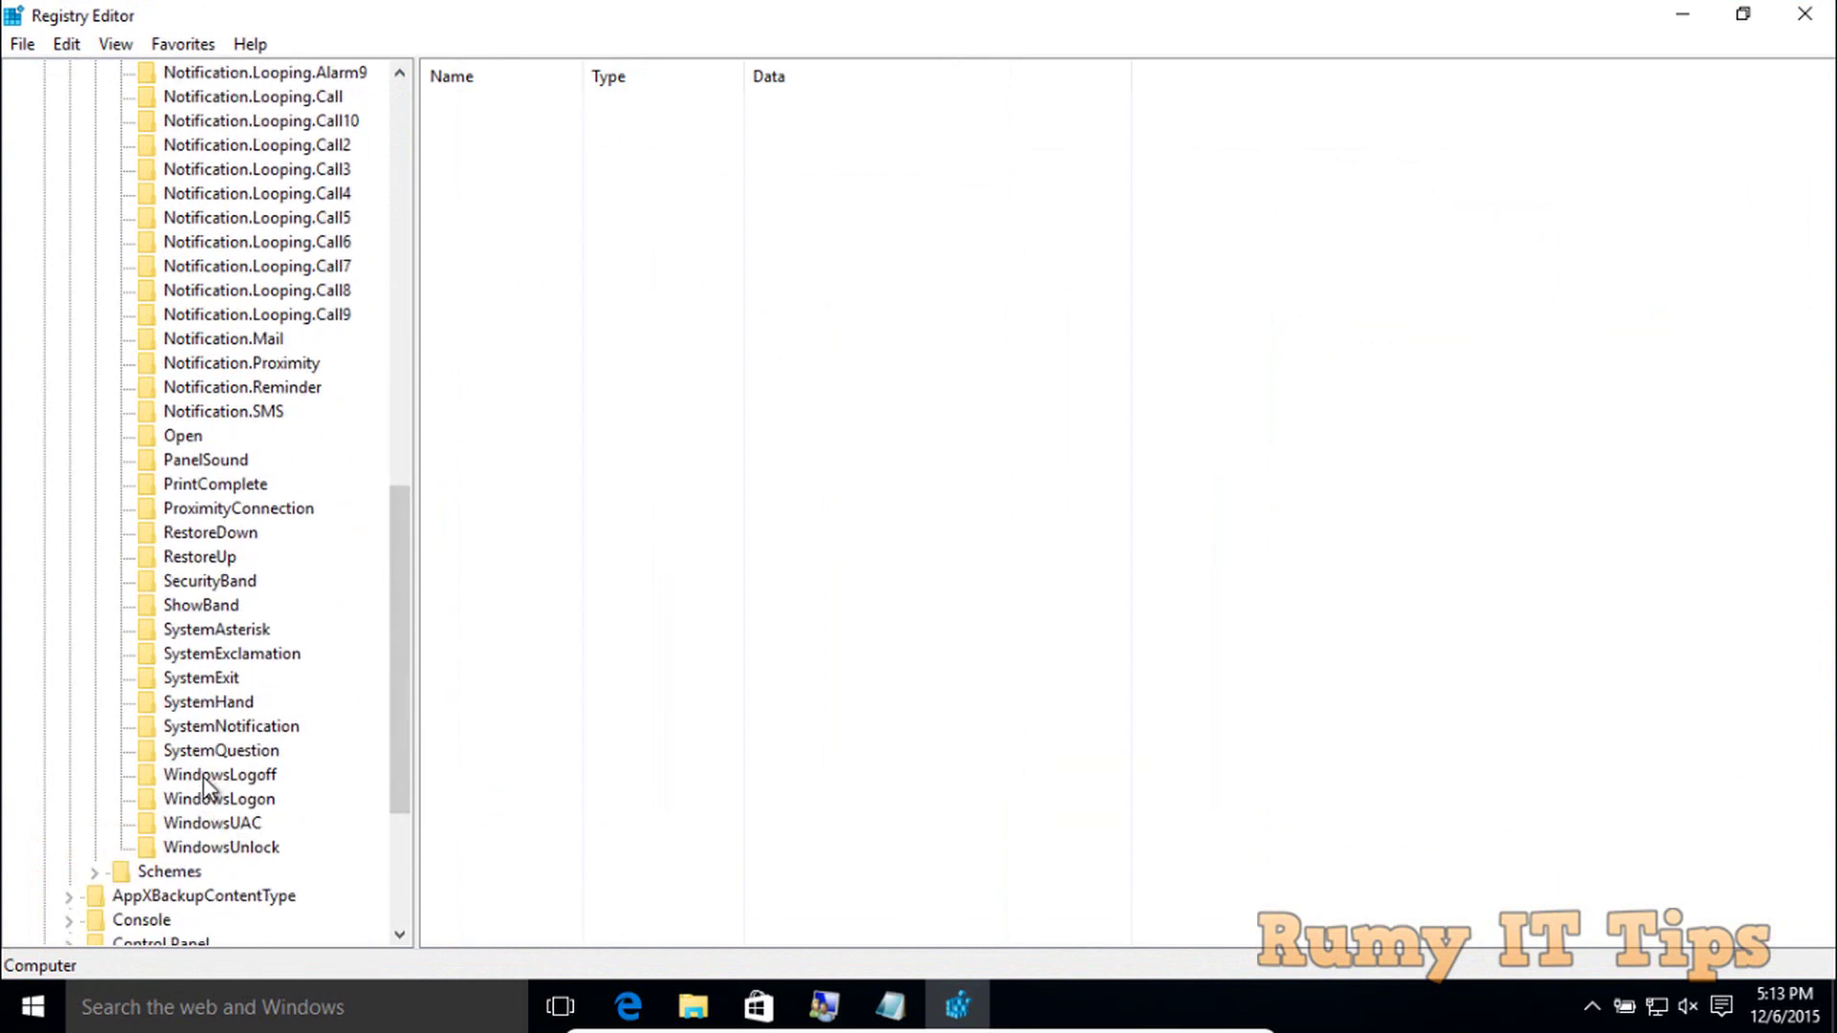
click(203, 777)
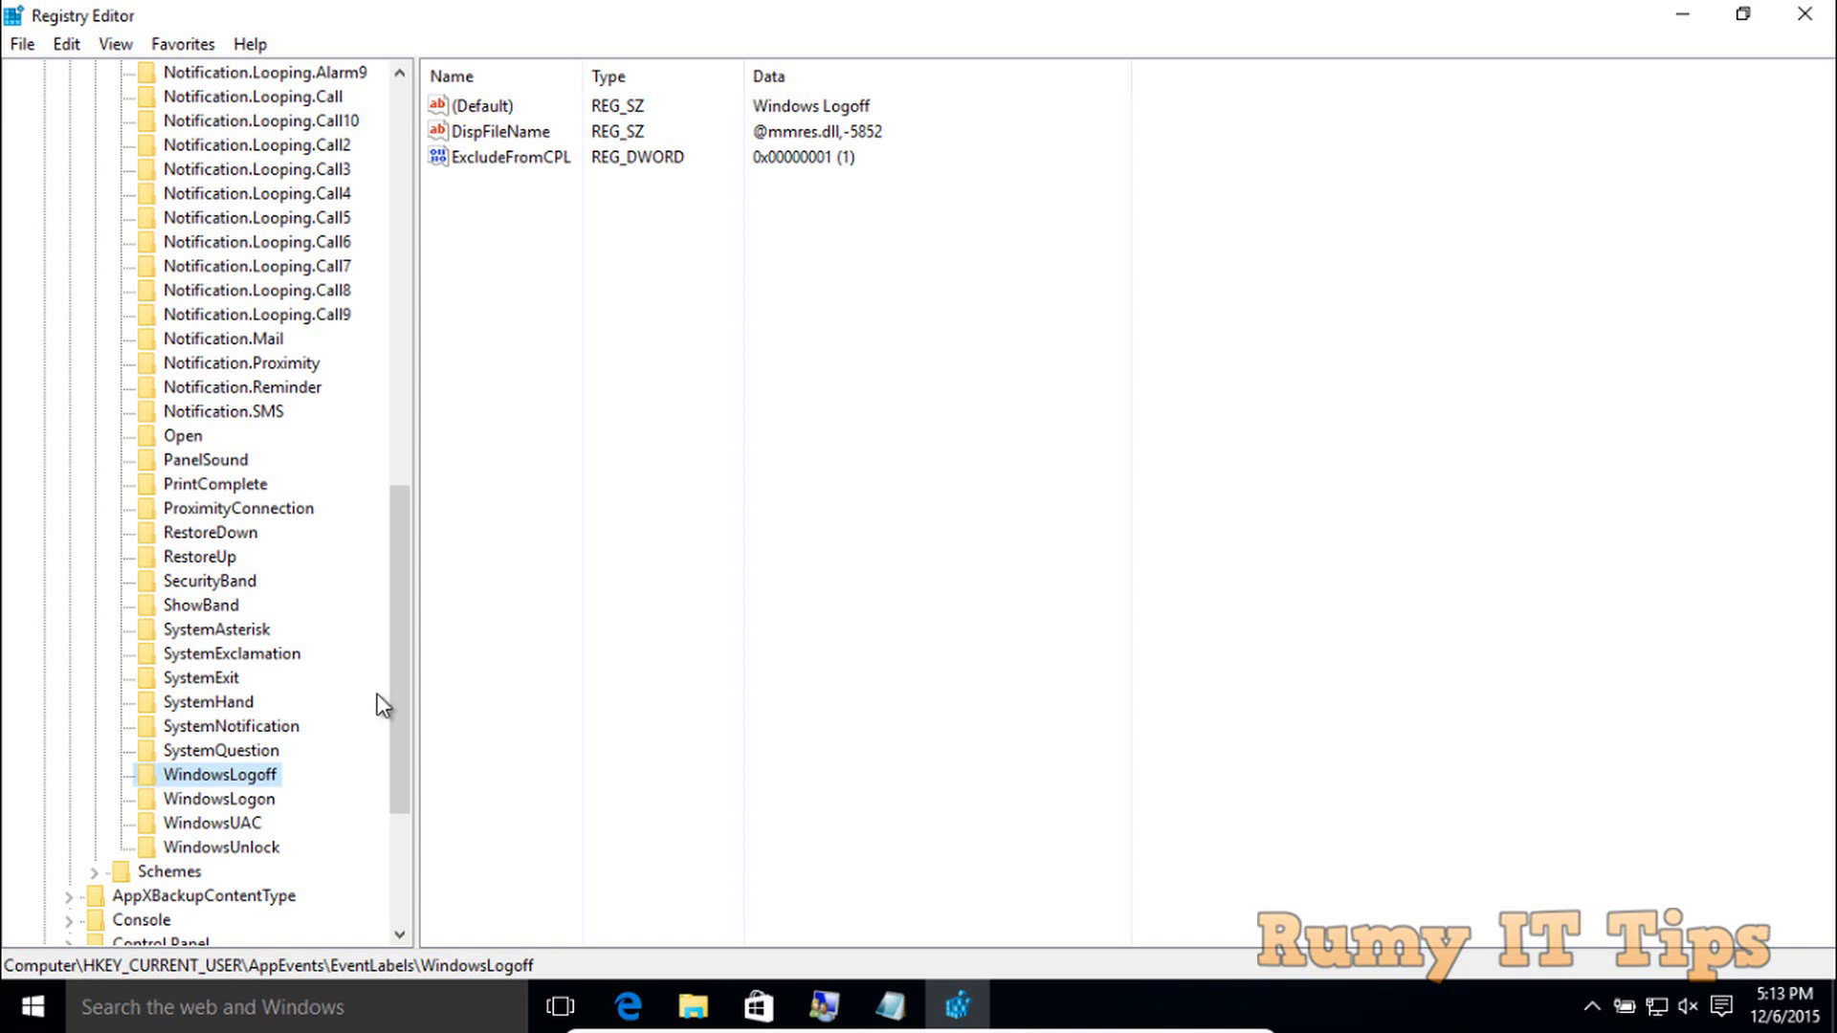
Step: Set ExcludeFromCPL under WindowsLogoff to 0
double_click(550, 164)
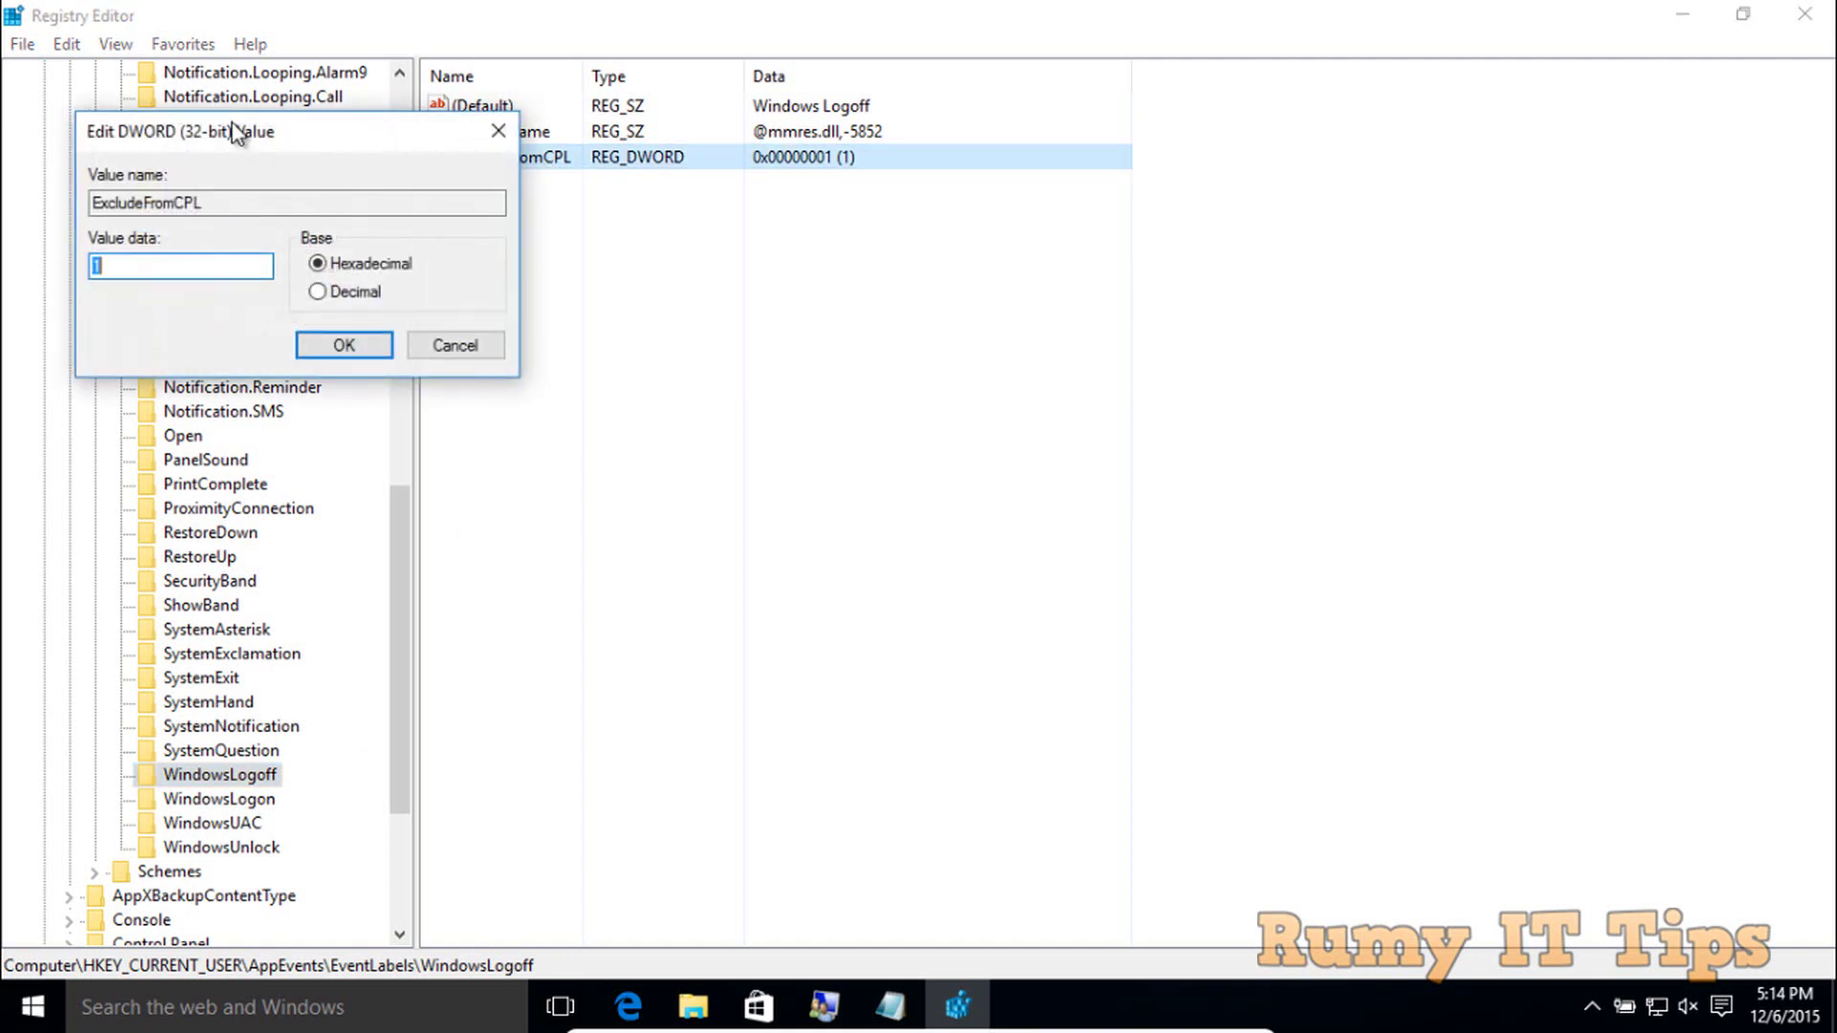
drag(225, 139, 759, 233)
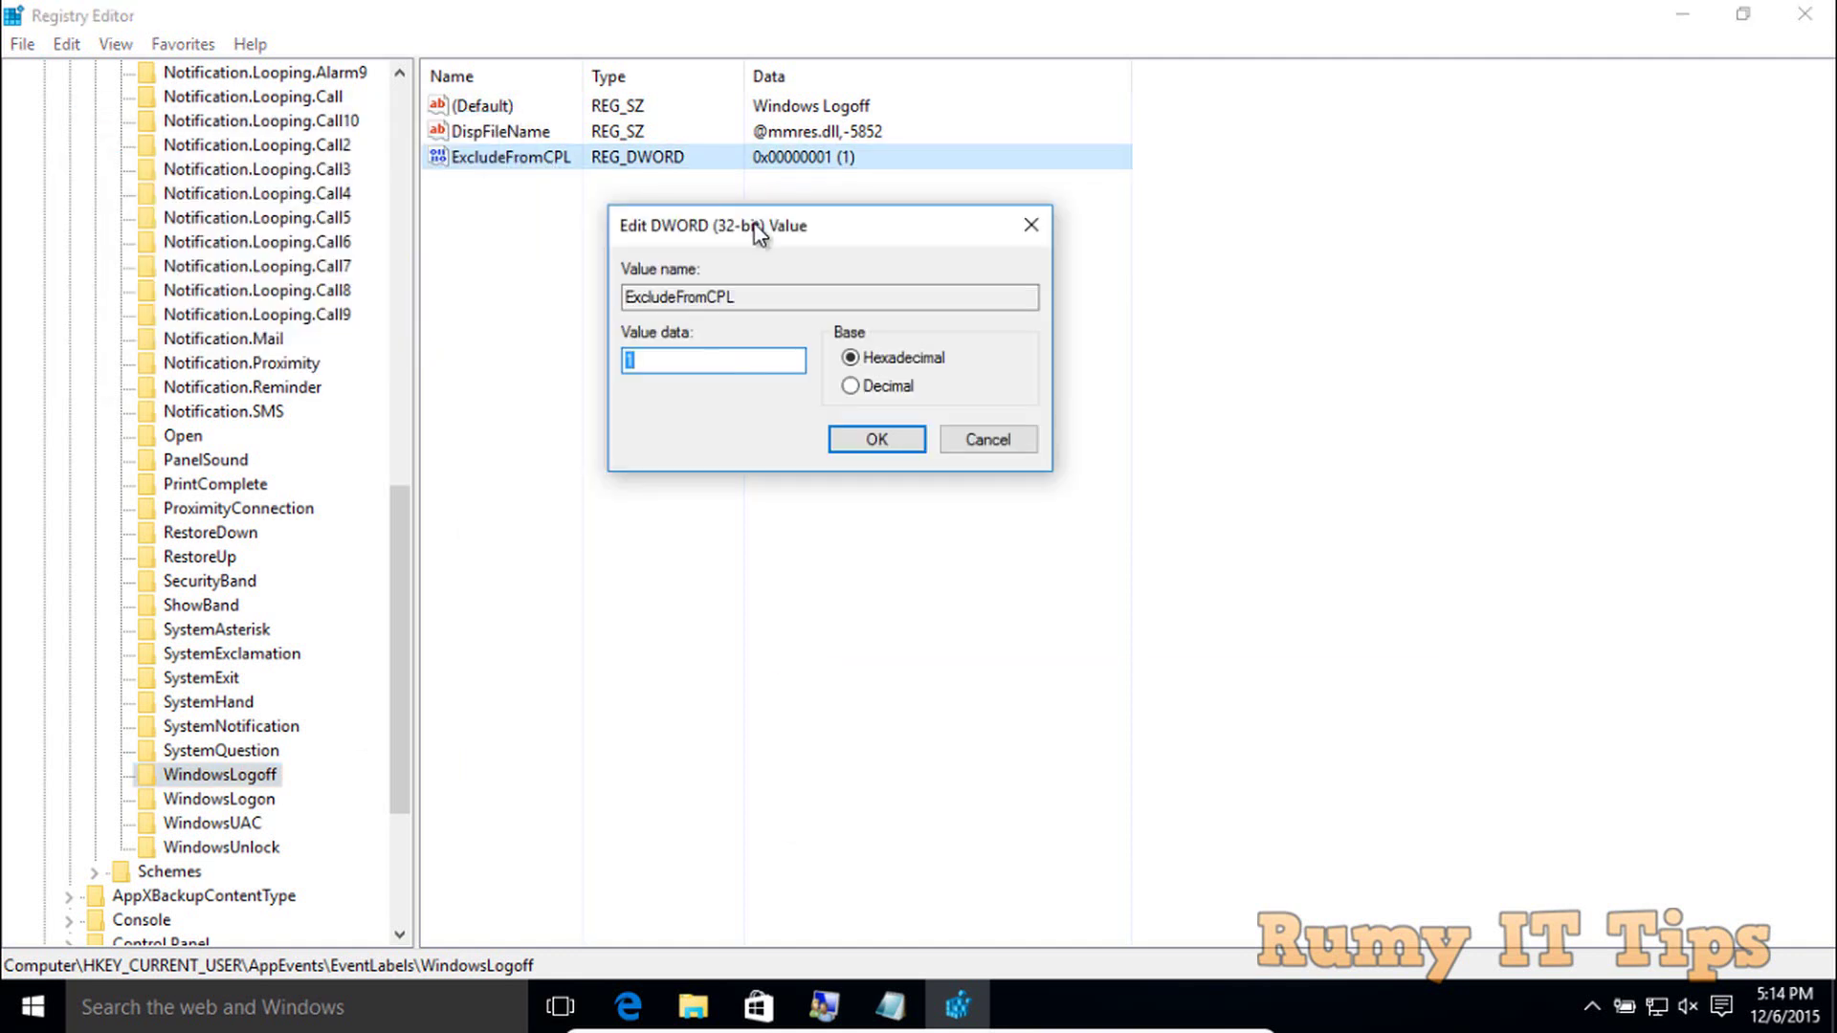
text(0)
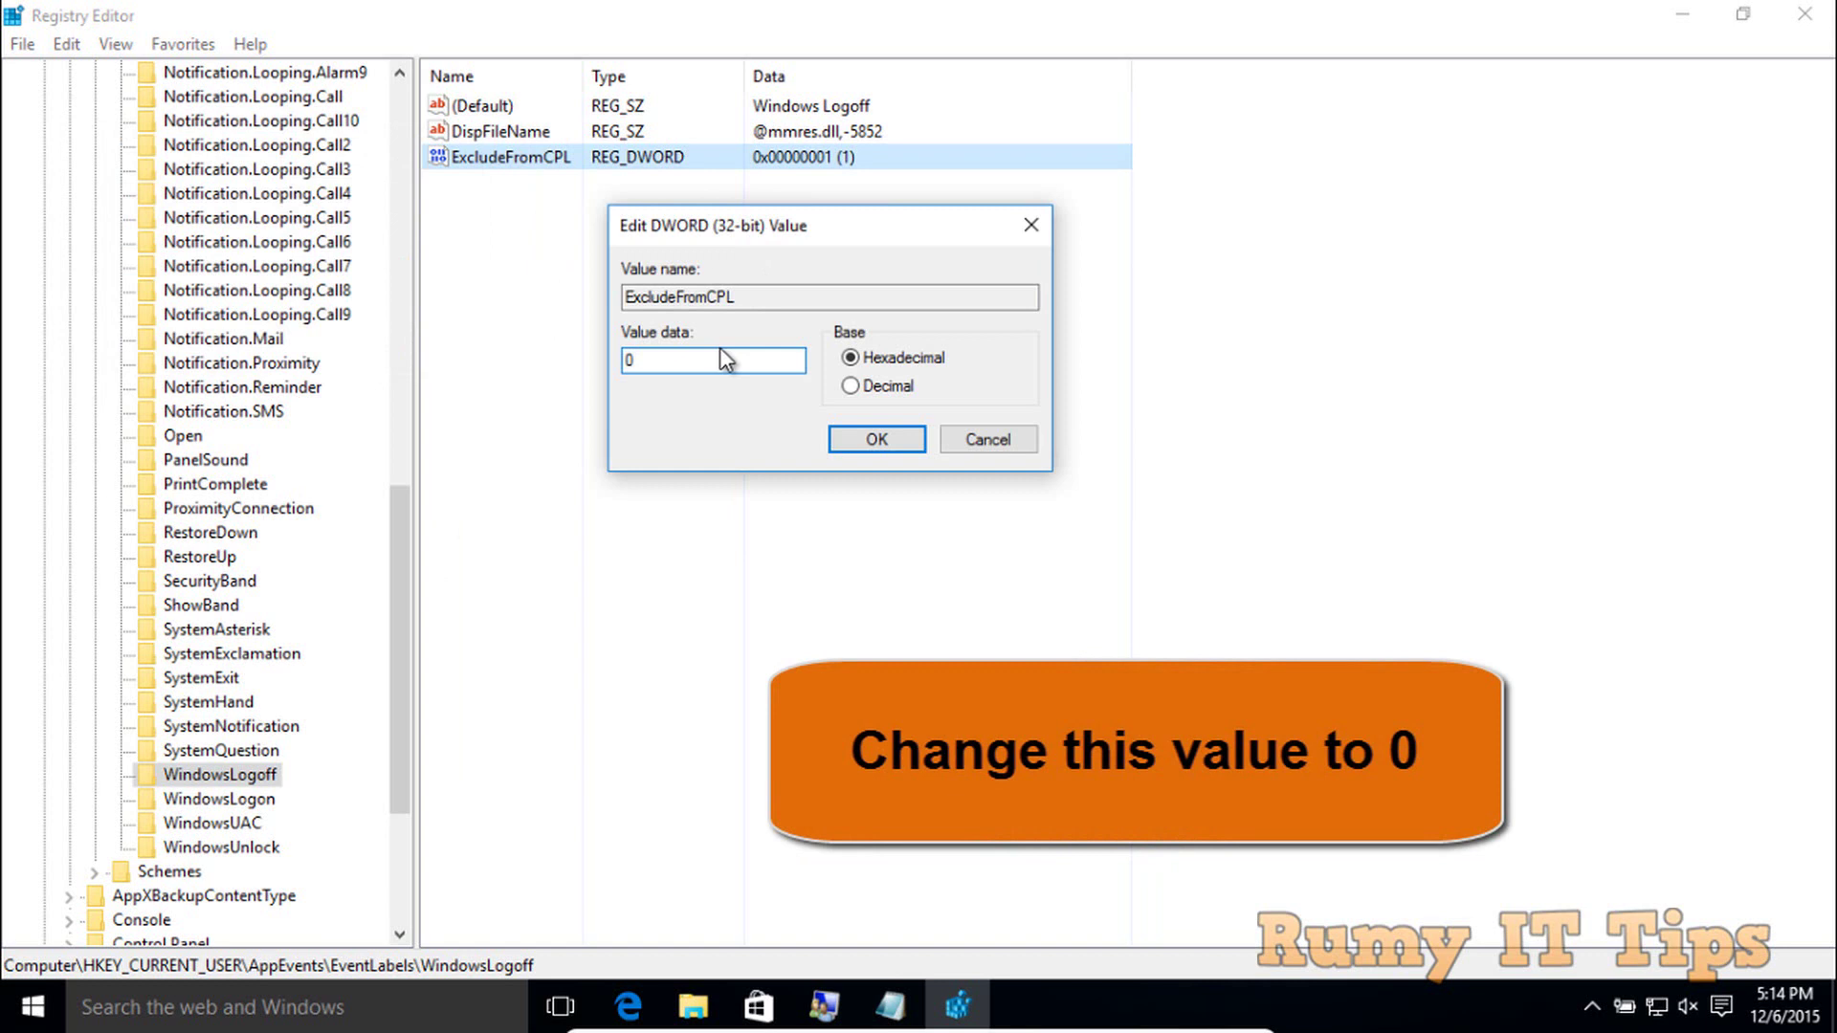
click(874, 442)
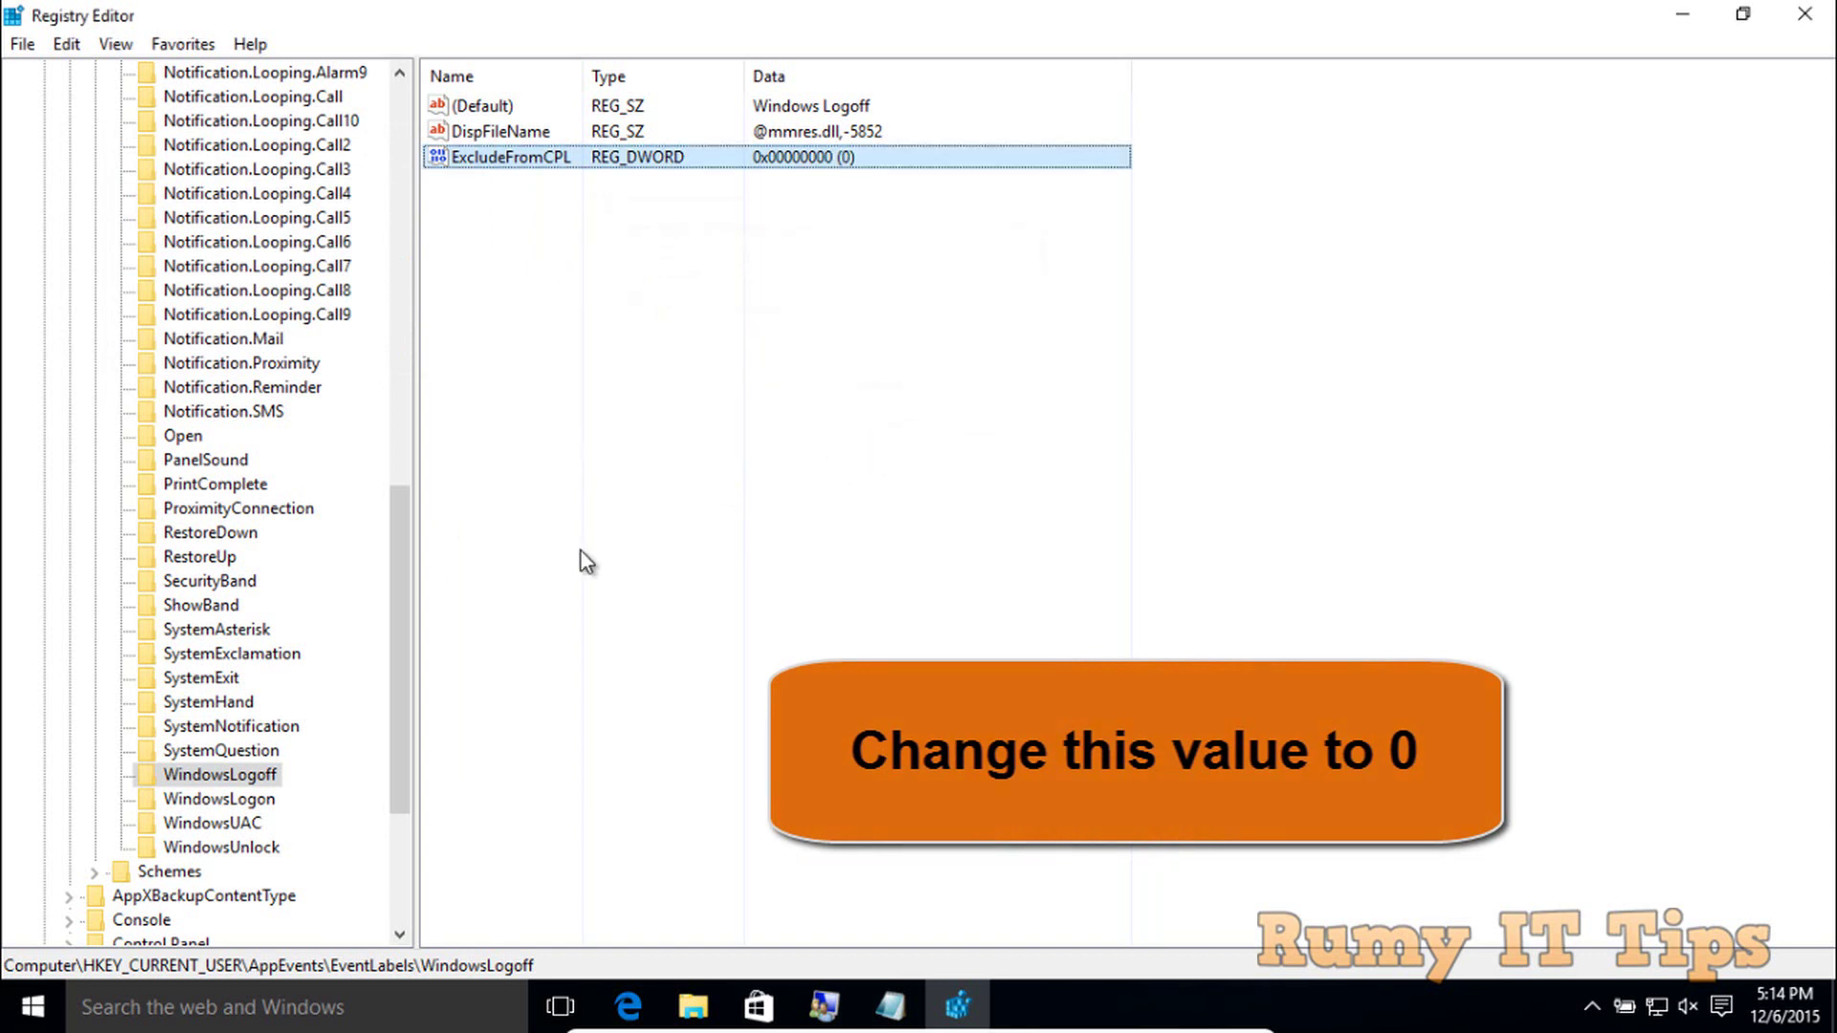
Step: Set ExcludeFromCPL under WindowsLogon to 0 as well
click(250, 802)
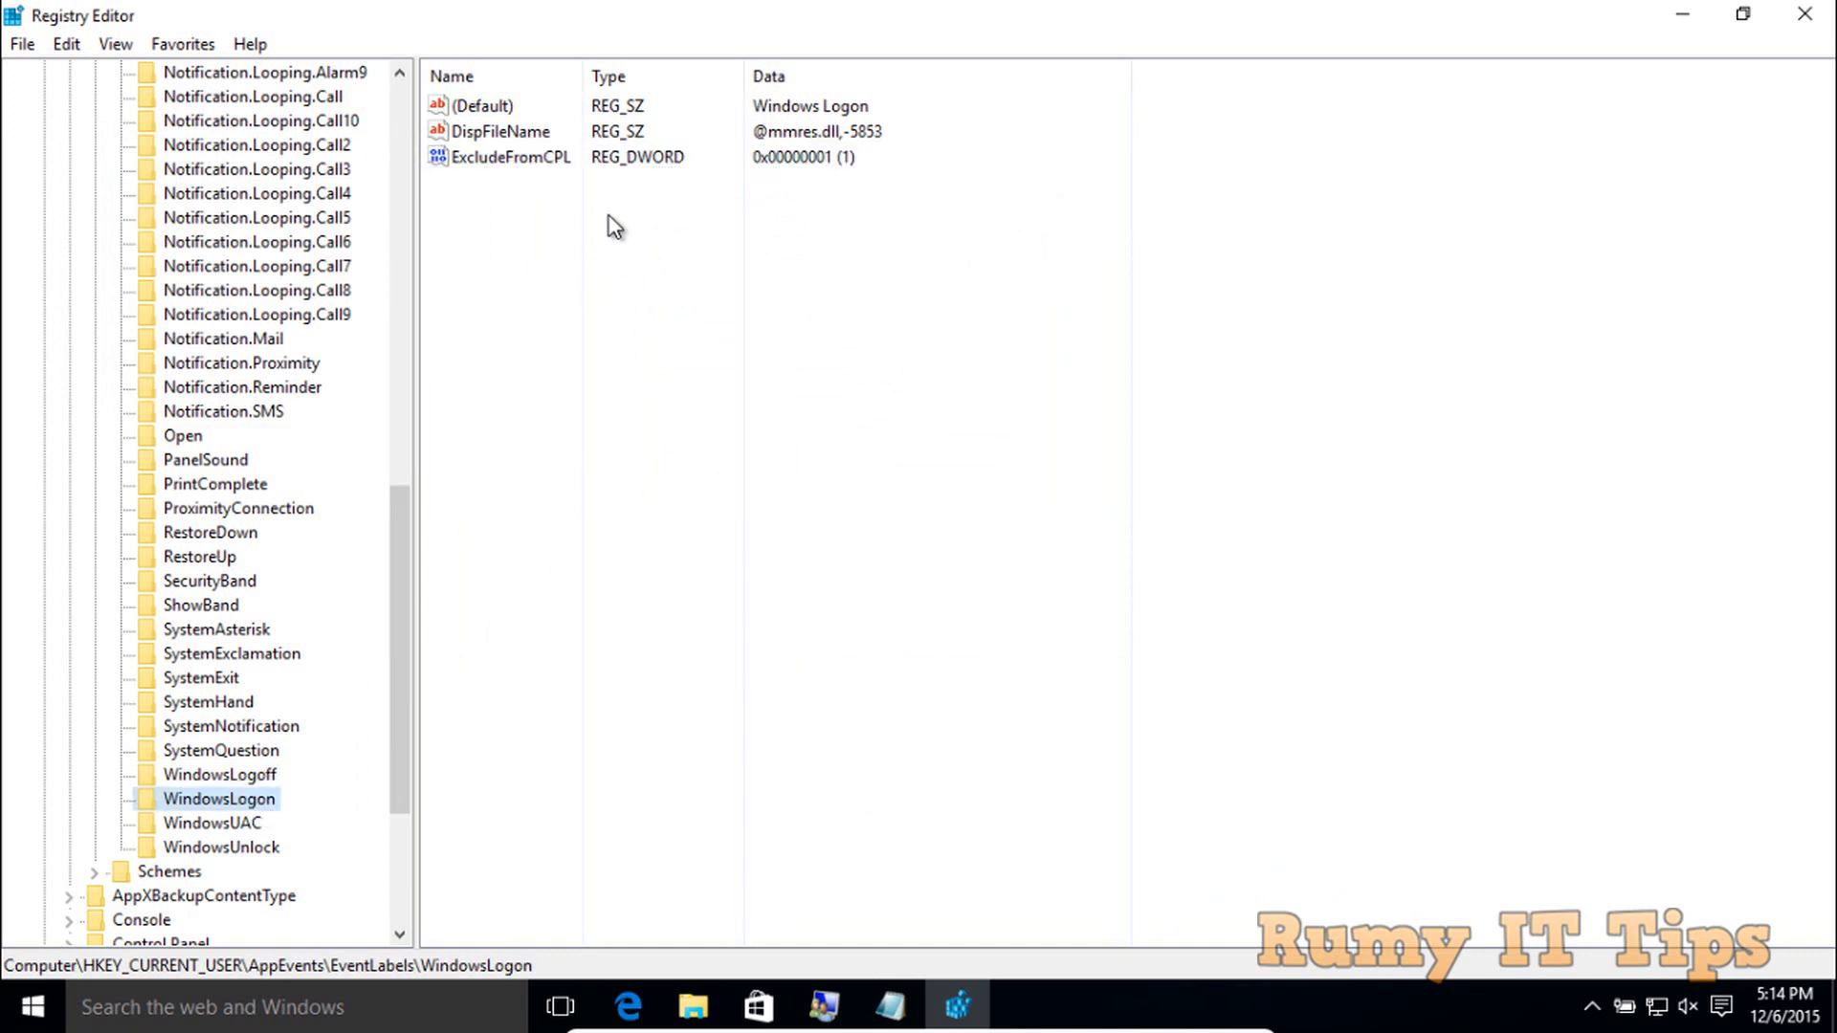
click(566, 159)
double_click(566, 159)
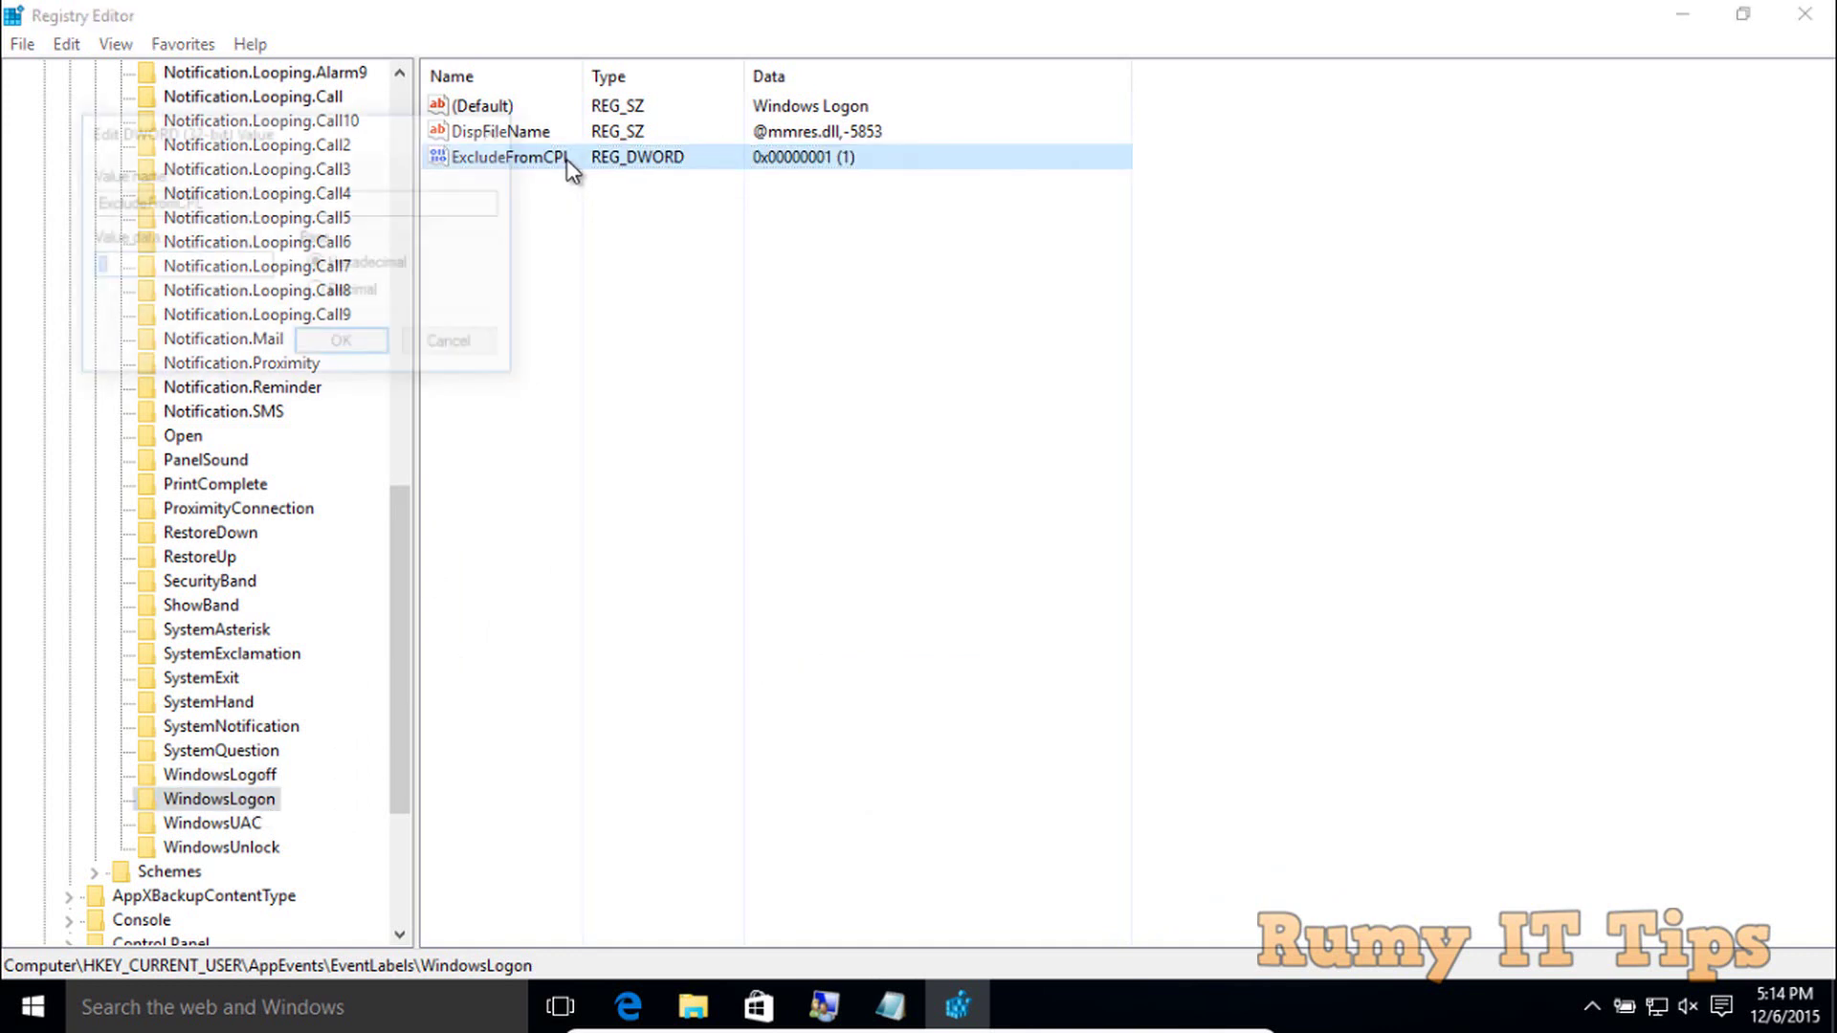
drag(239, 129, 754, 231)
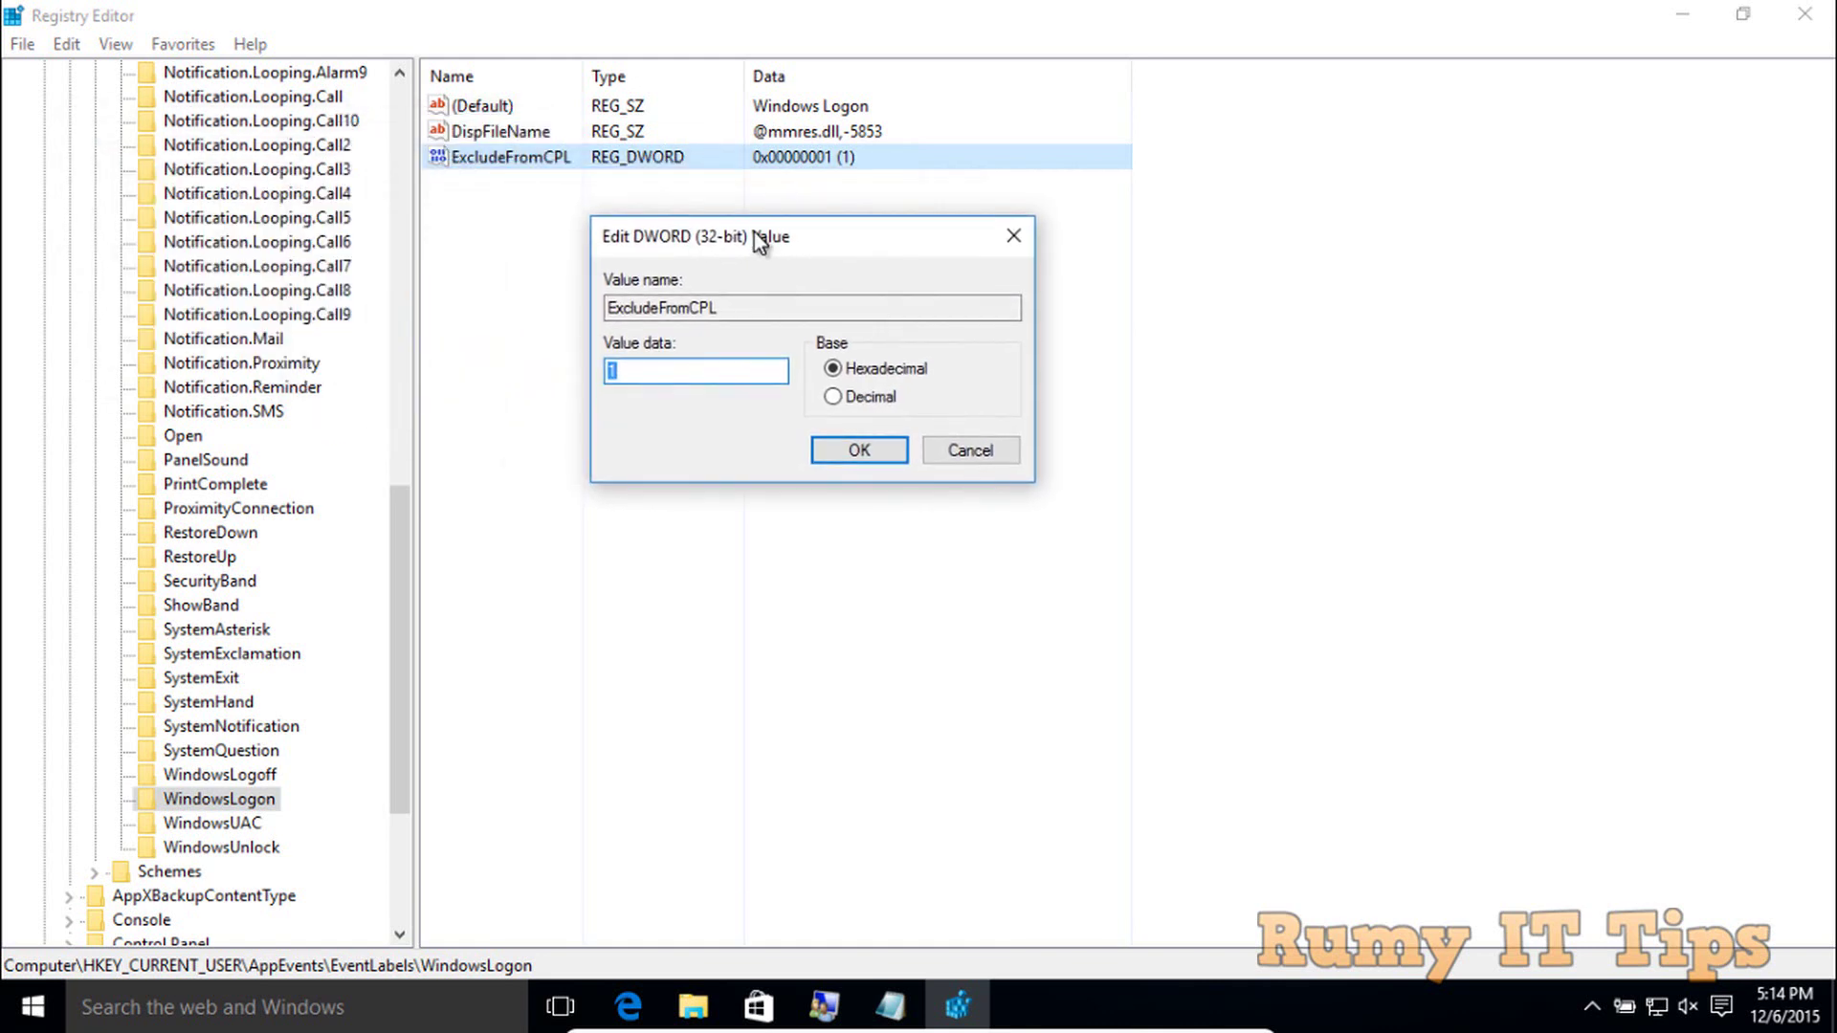
text(0)
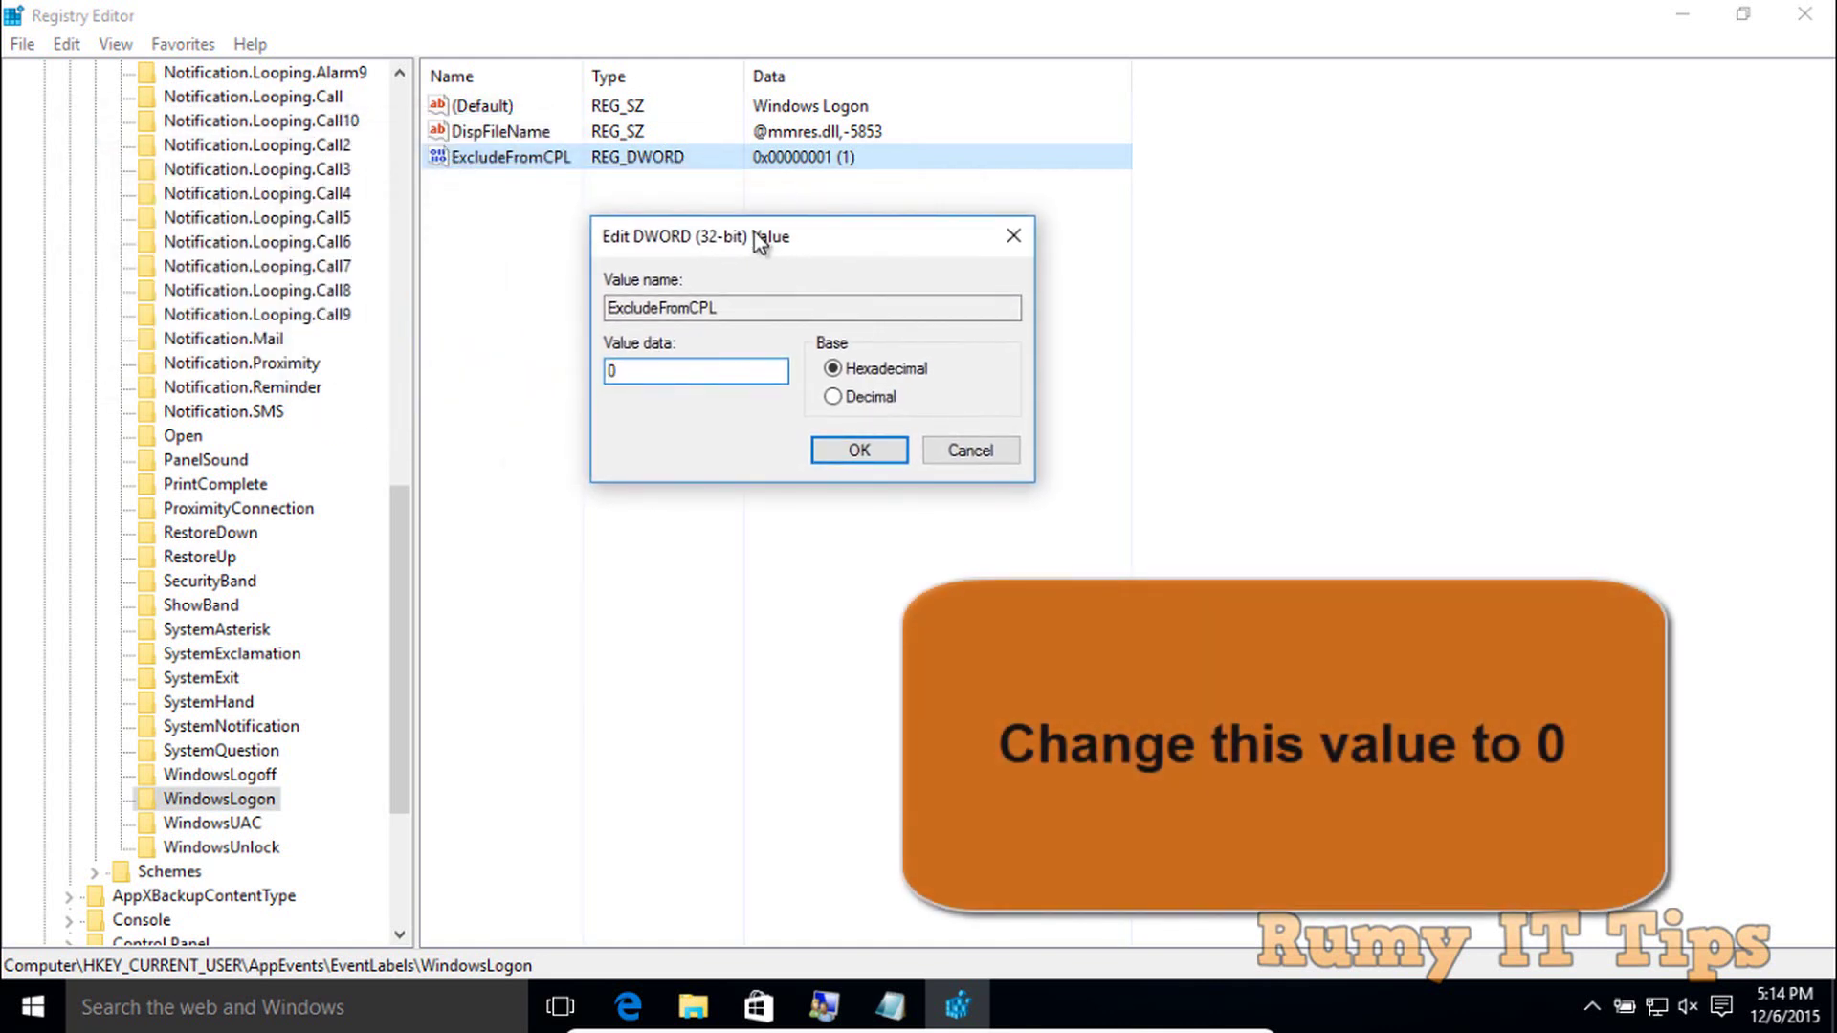
click(854, 457)
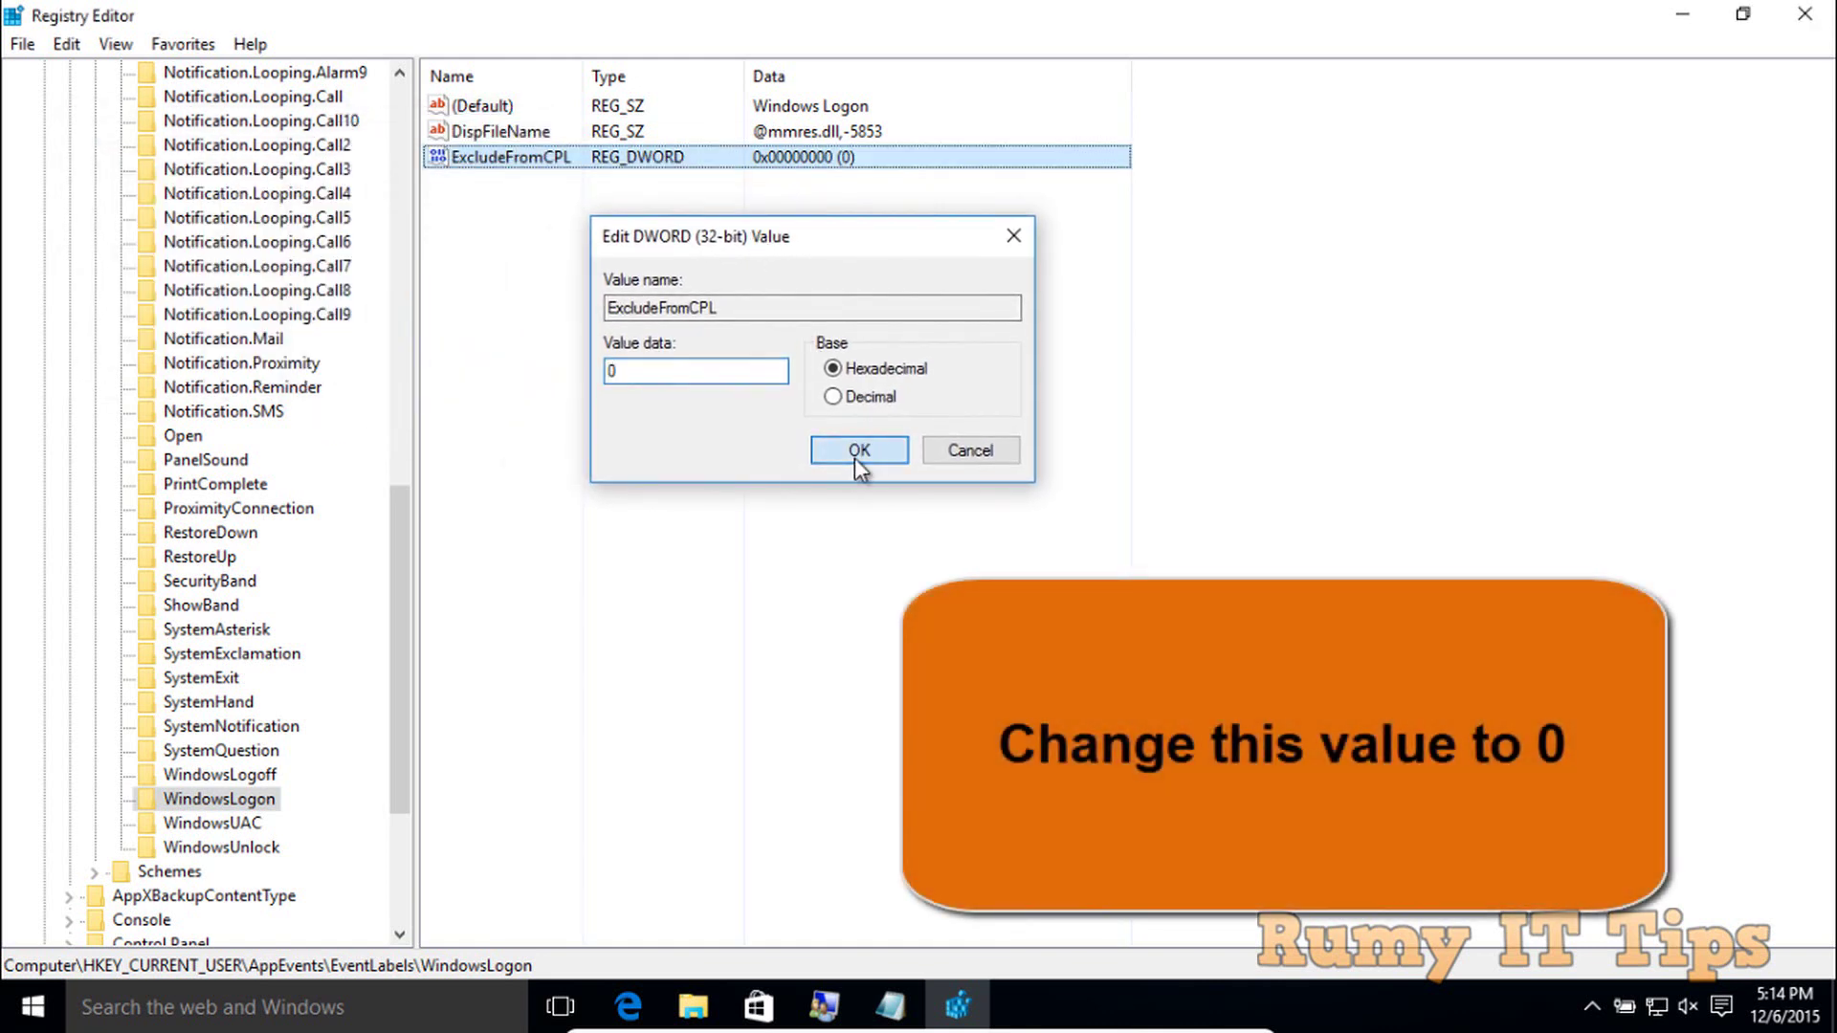
click(22, 44)
Step: Exit Registry Editor and reopen Control Panel from the Start quick-link menu
click(89, 316)
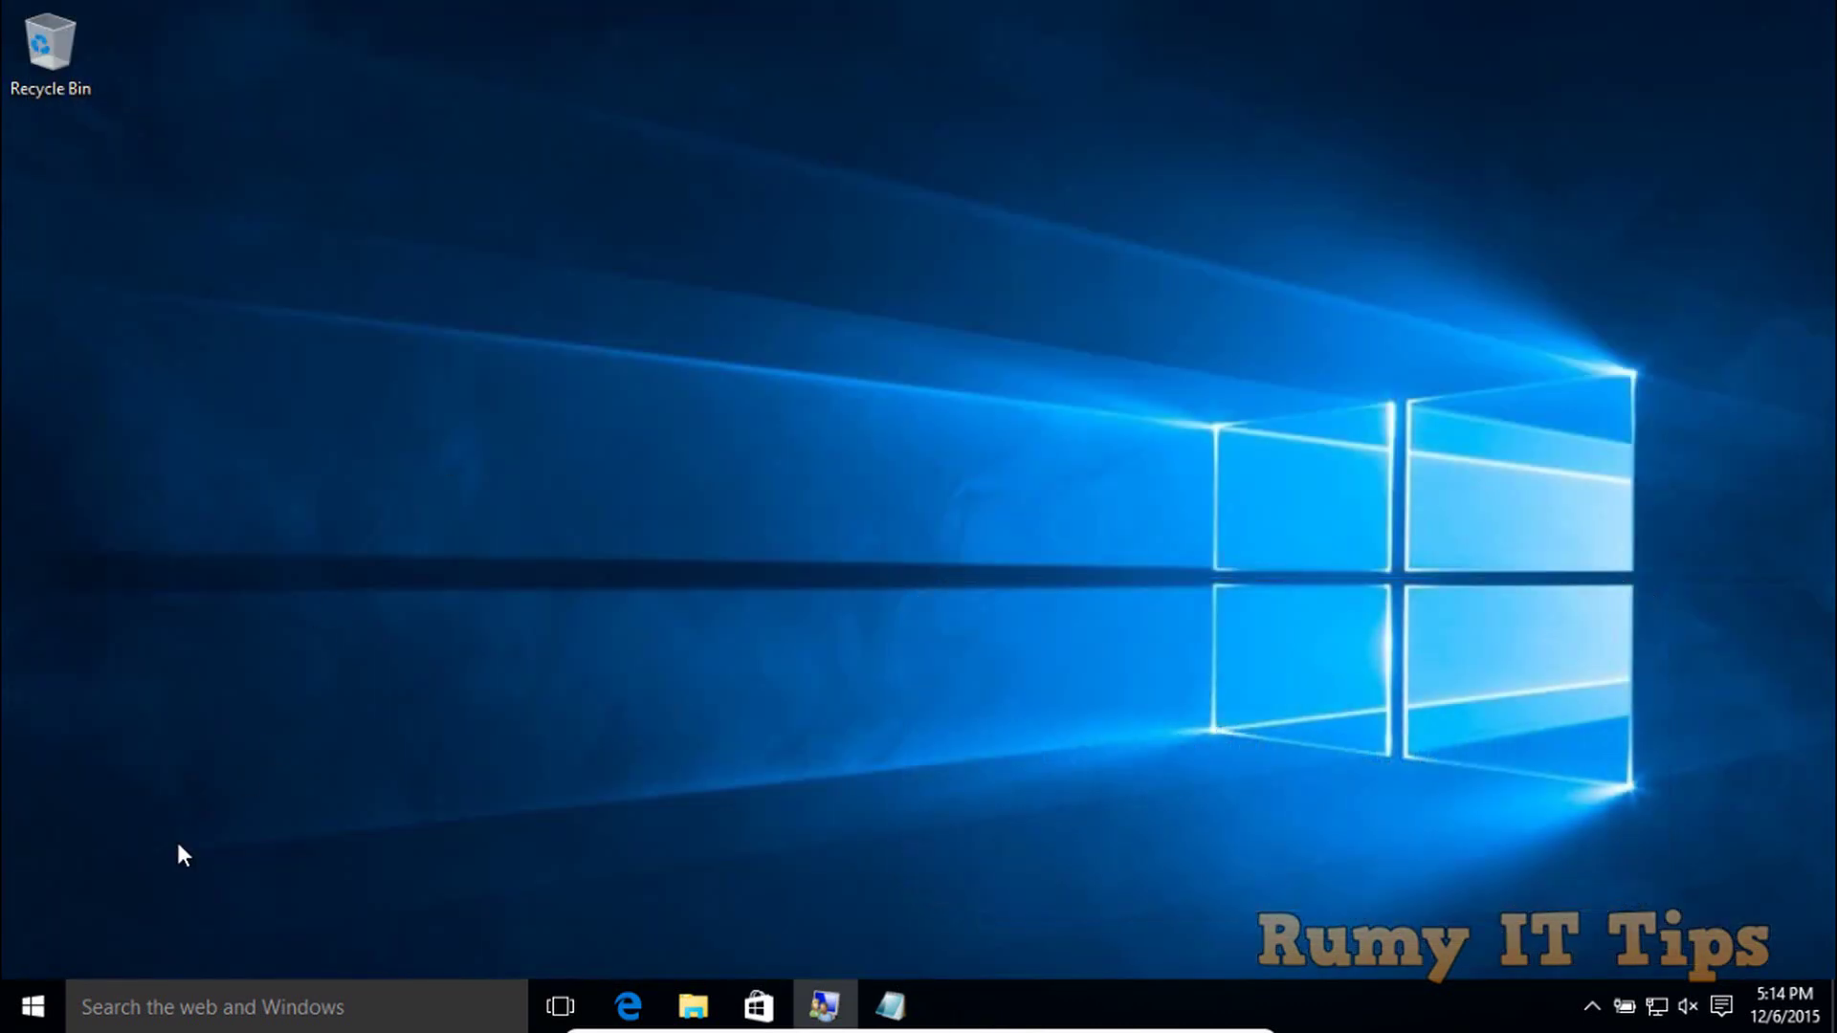
right_click(55, 1003)
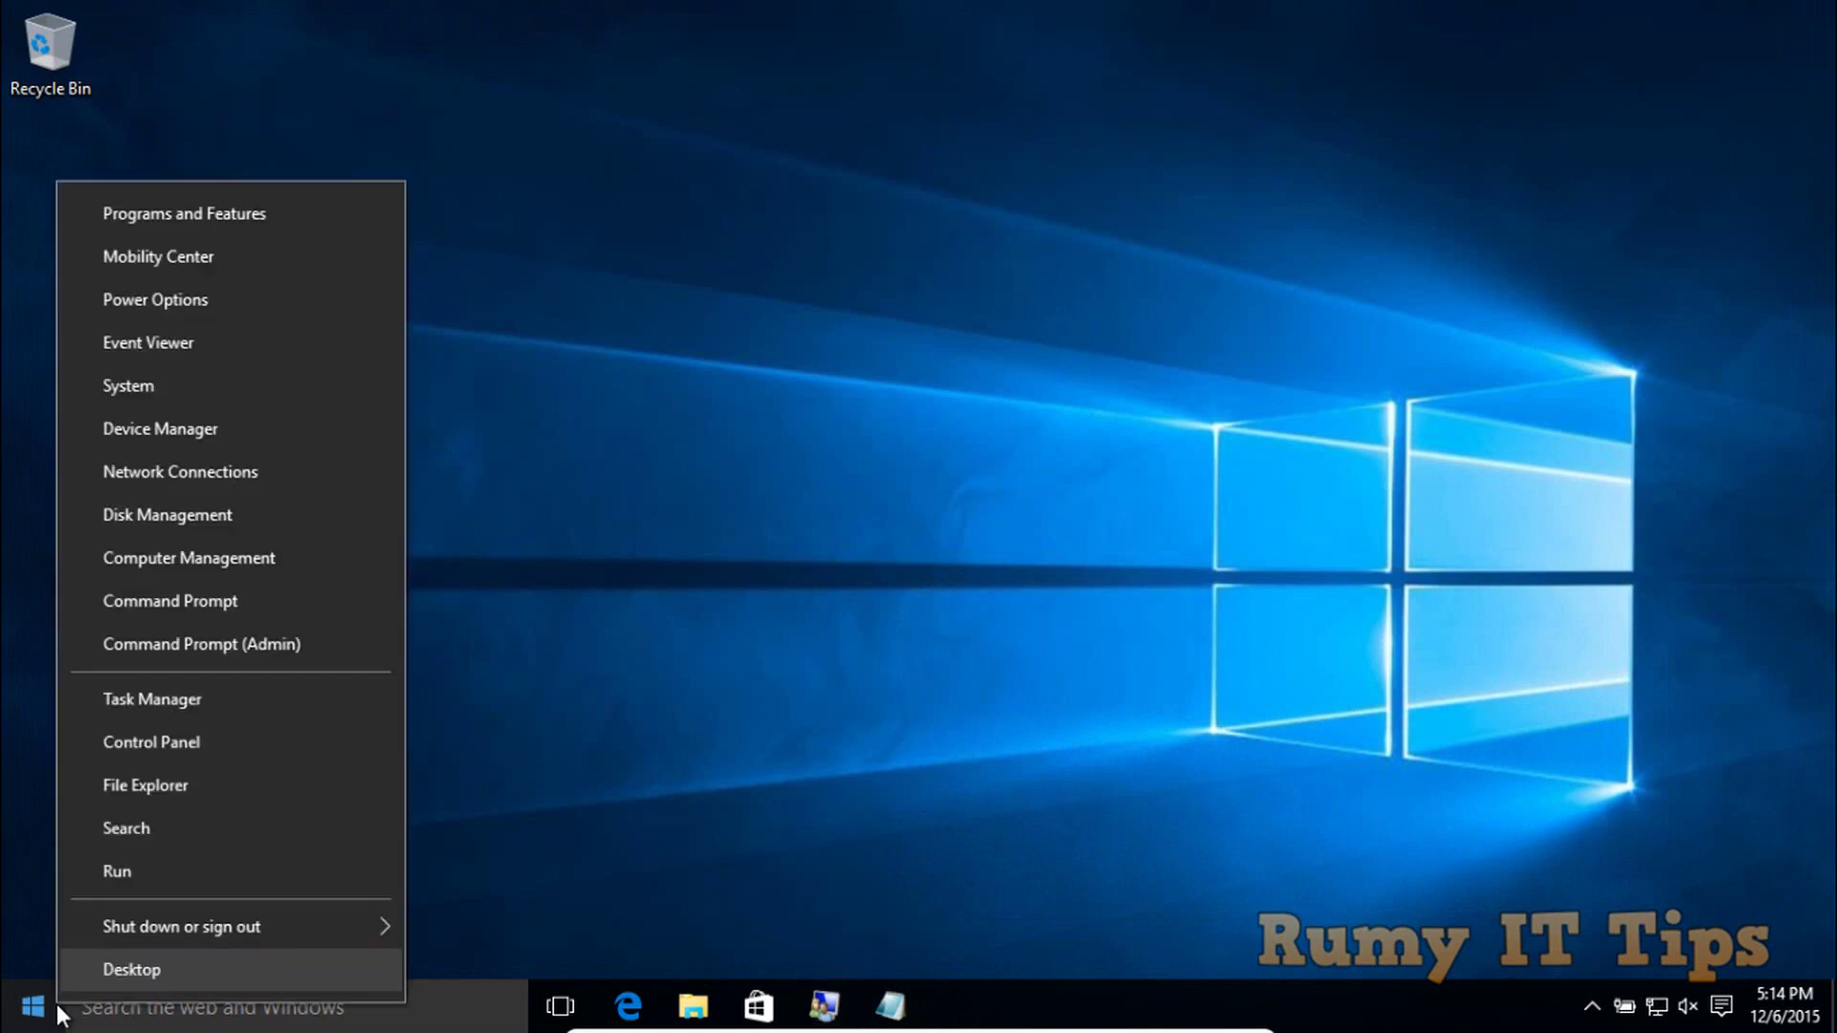
click(263, 739)
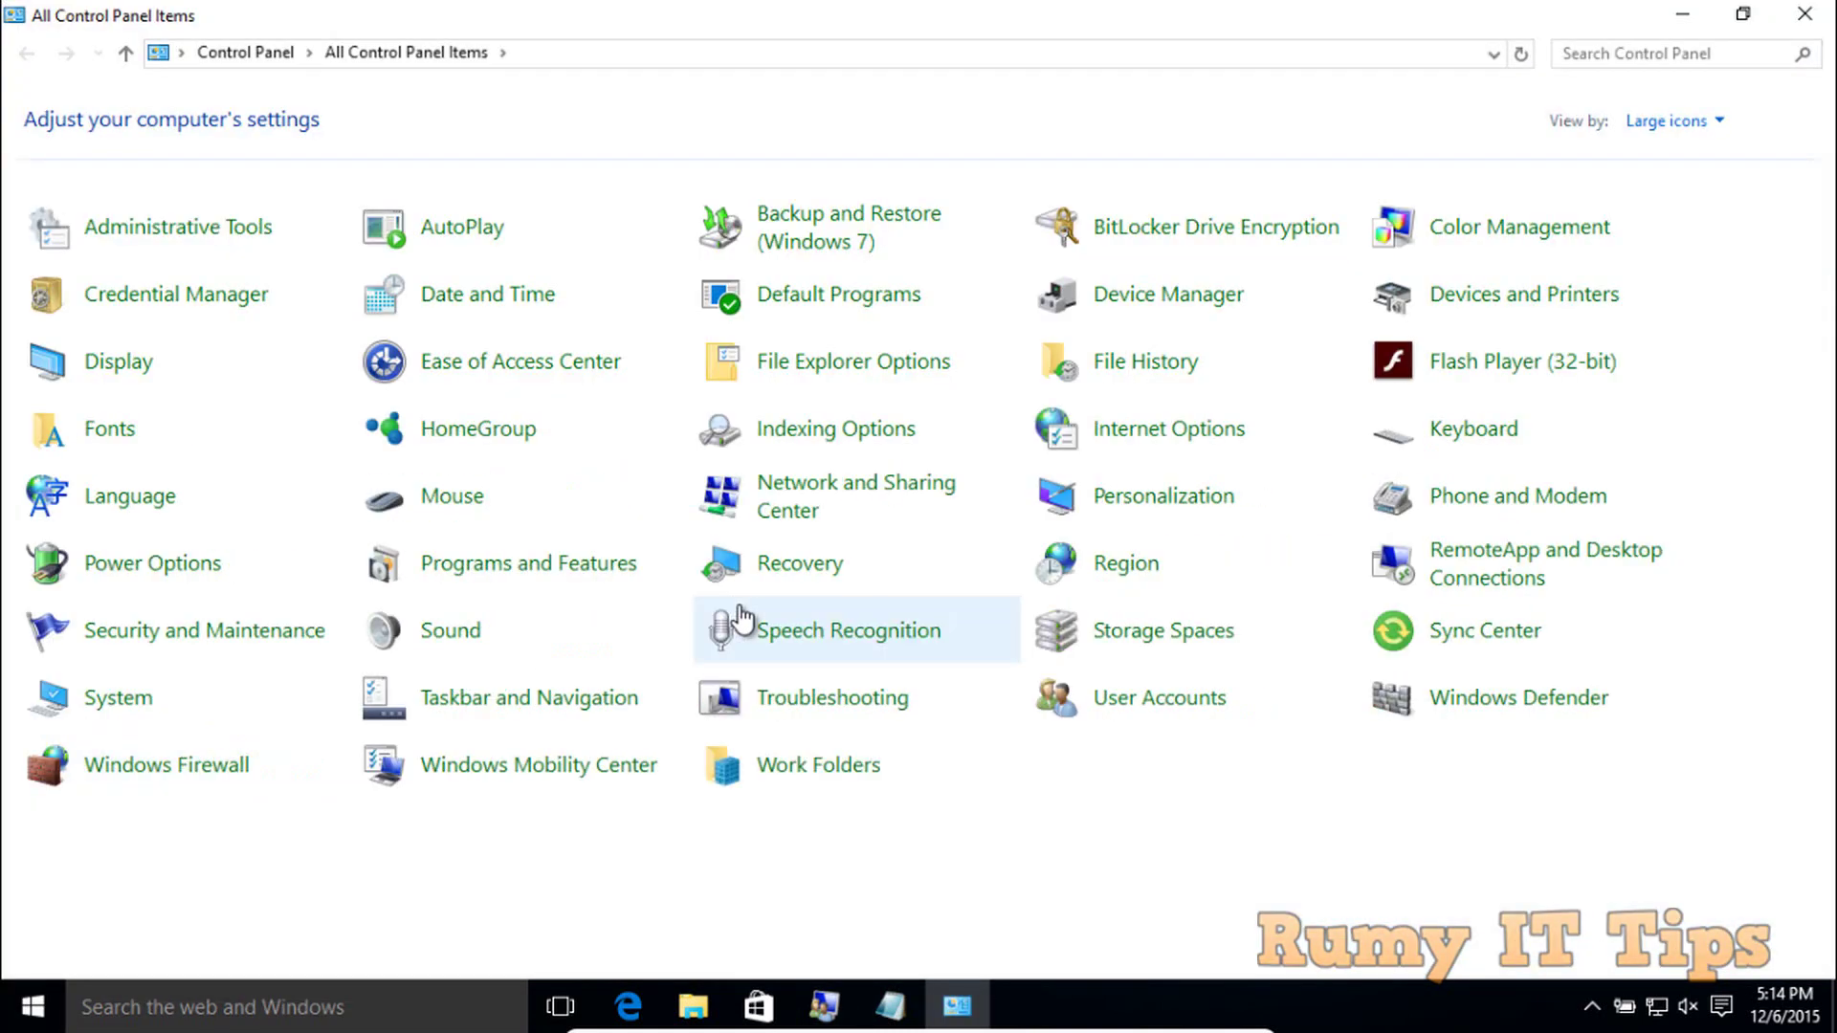
Step: Open Sound's Sounds tab and scroll down the Program Events list
click(467, 635)
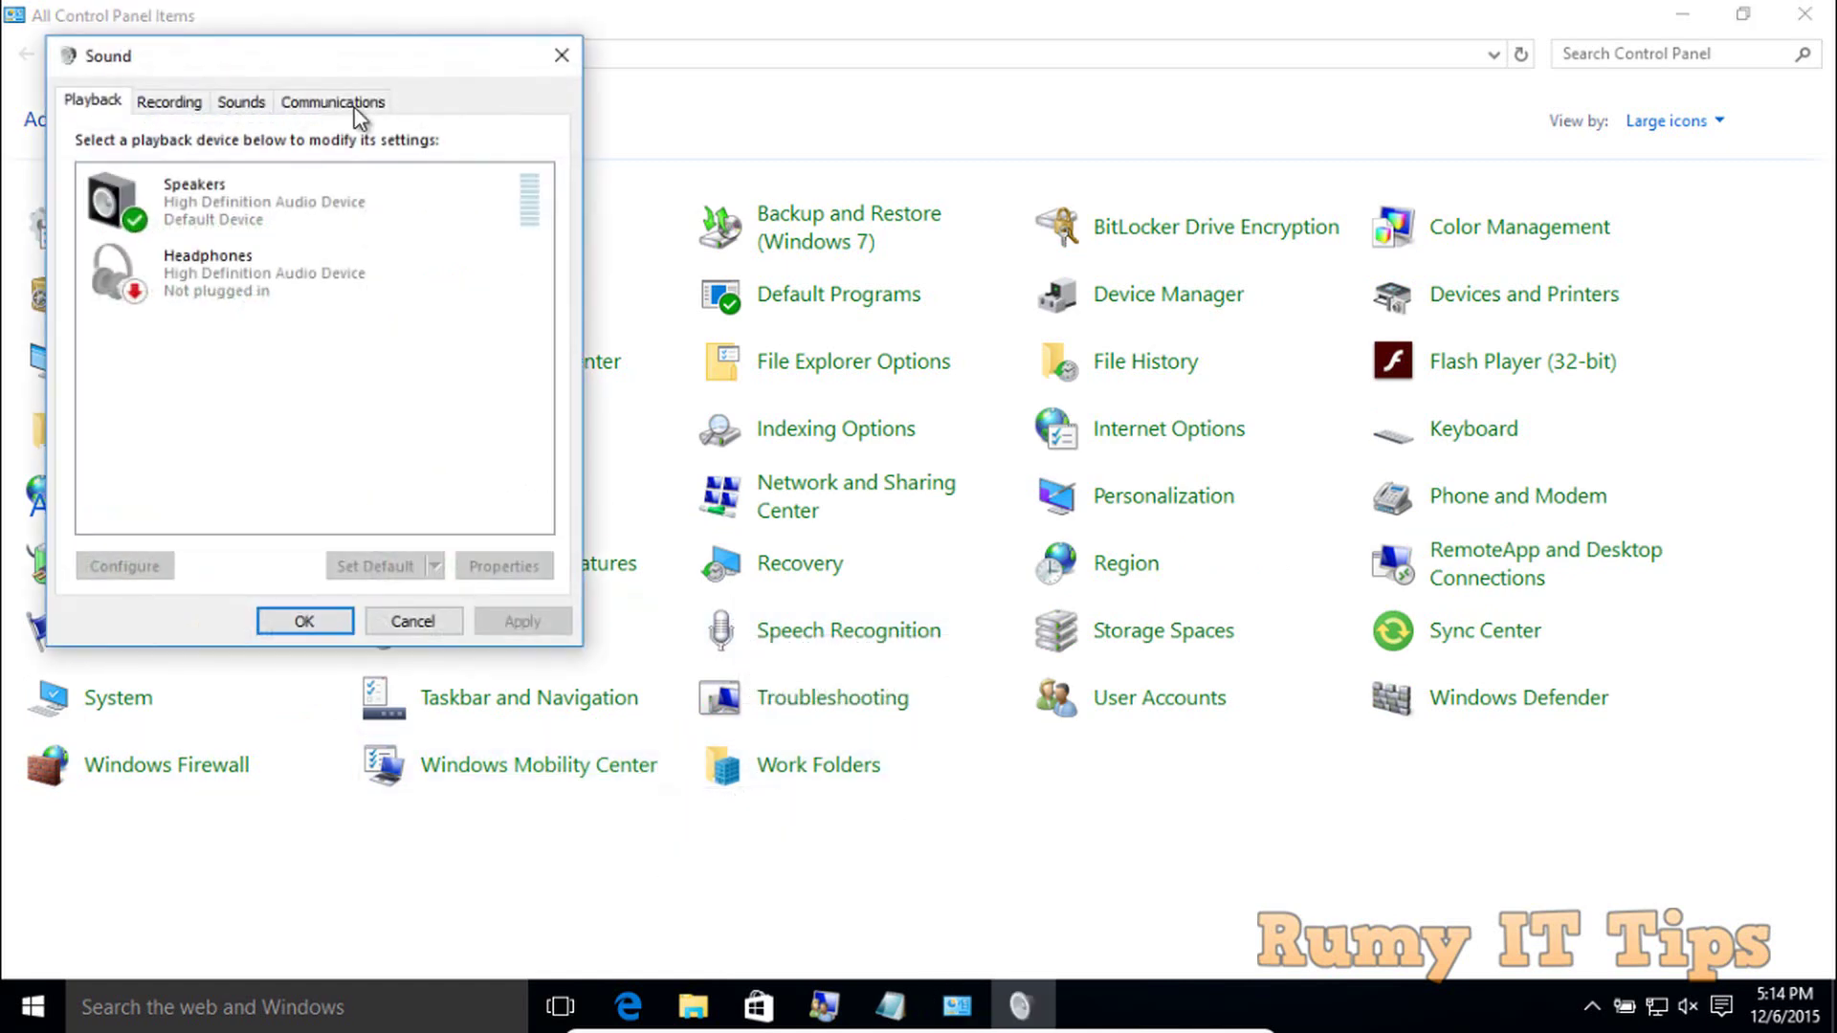
click(242, 103)
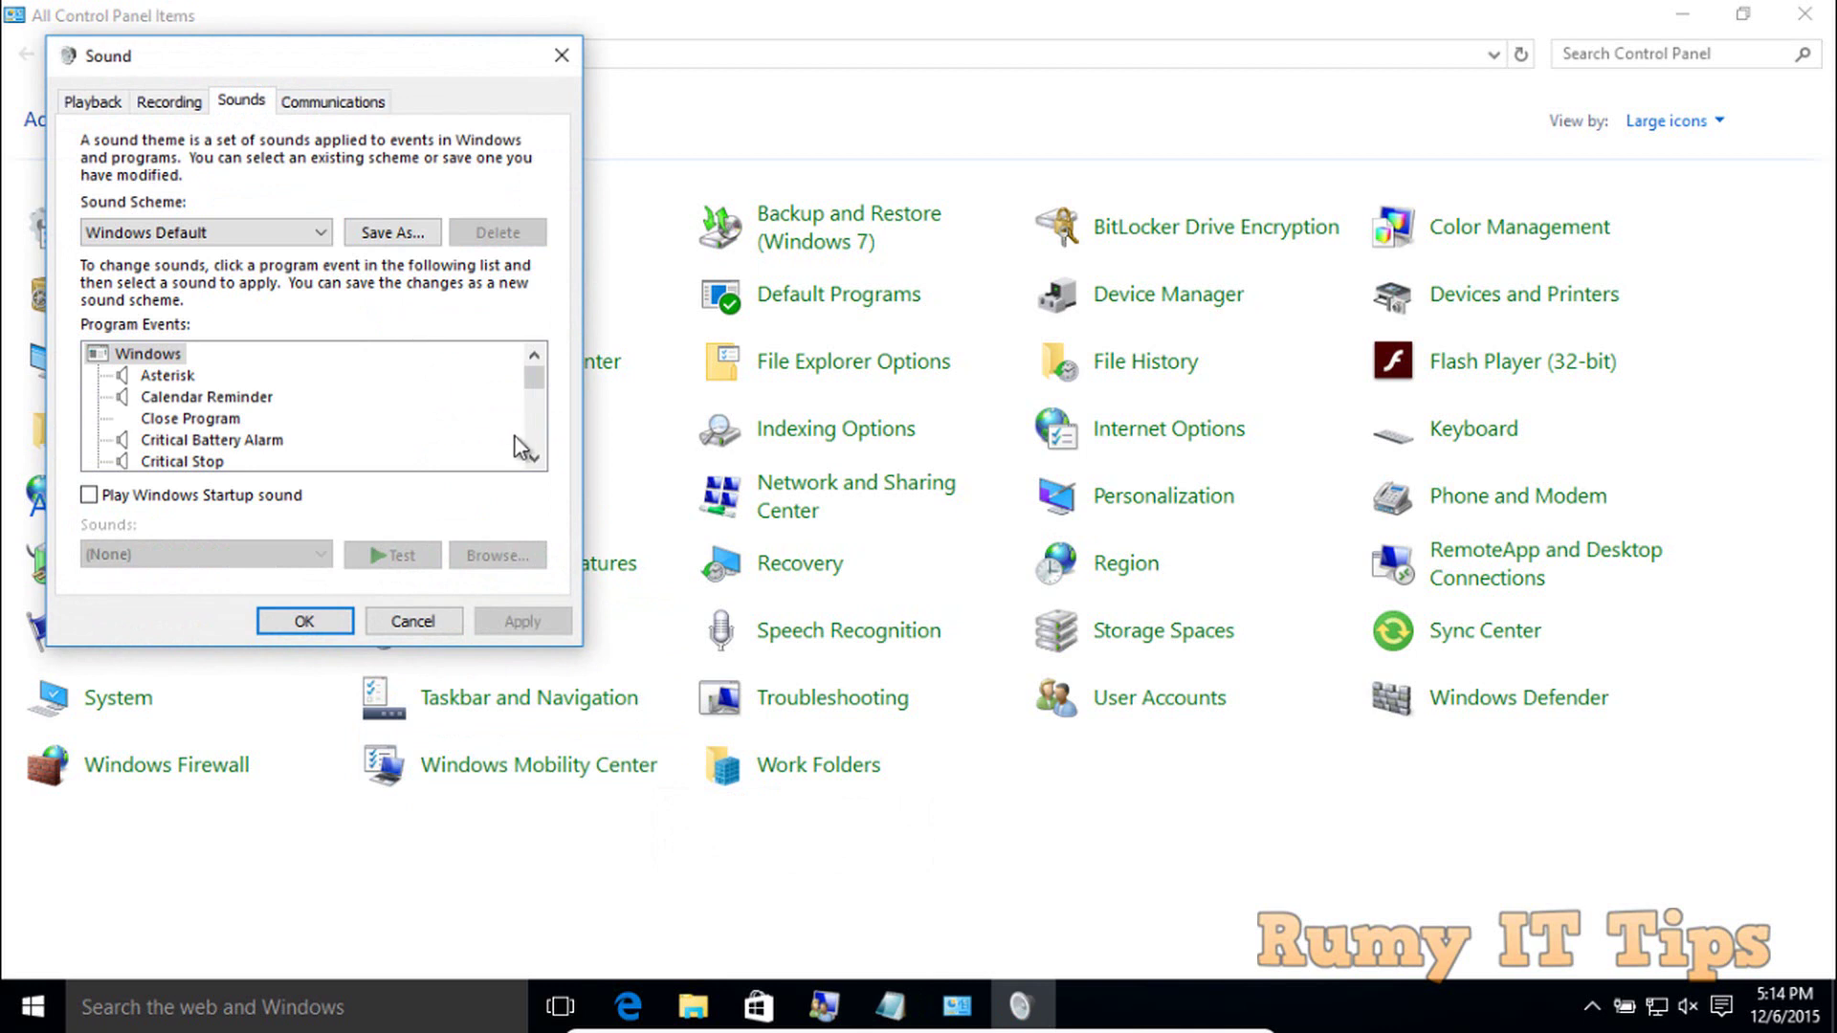
click(534, 458)
click(534, 458)
click(534, 458)
click(534, 458)
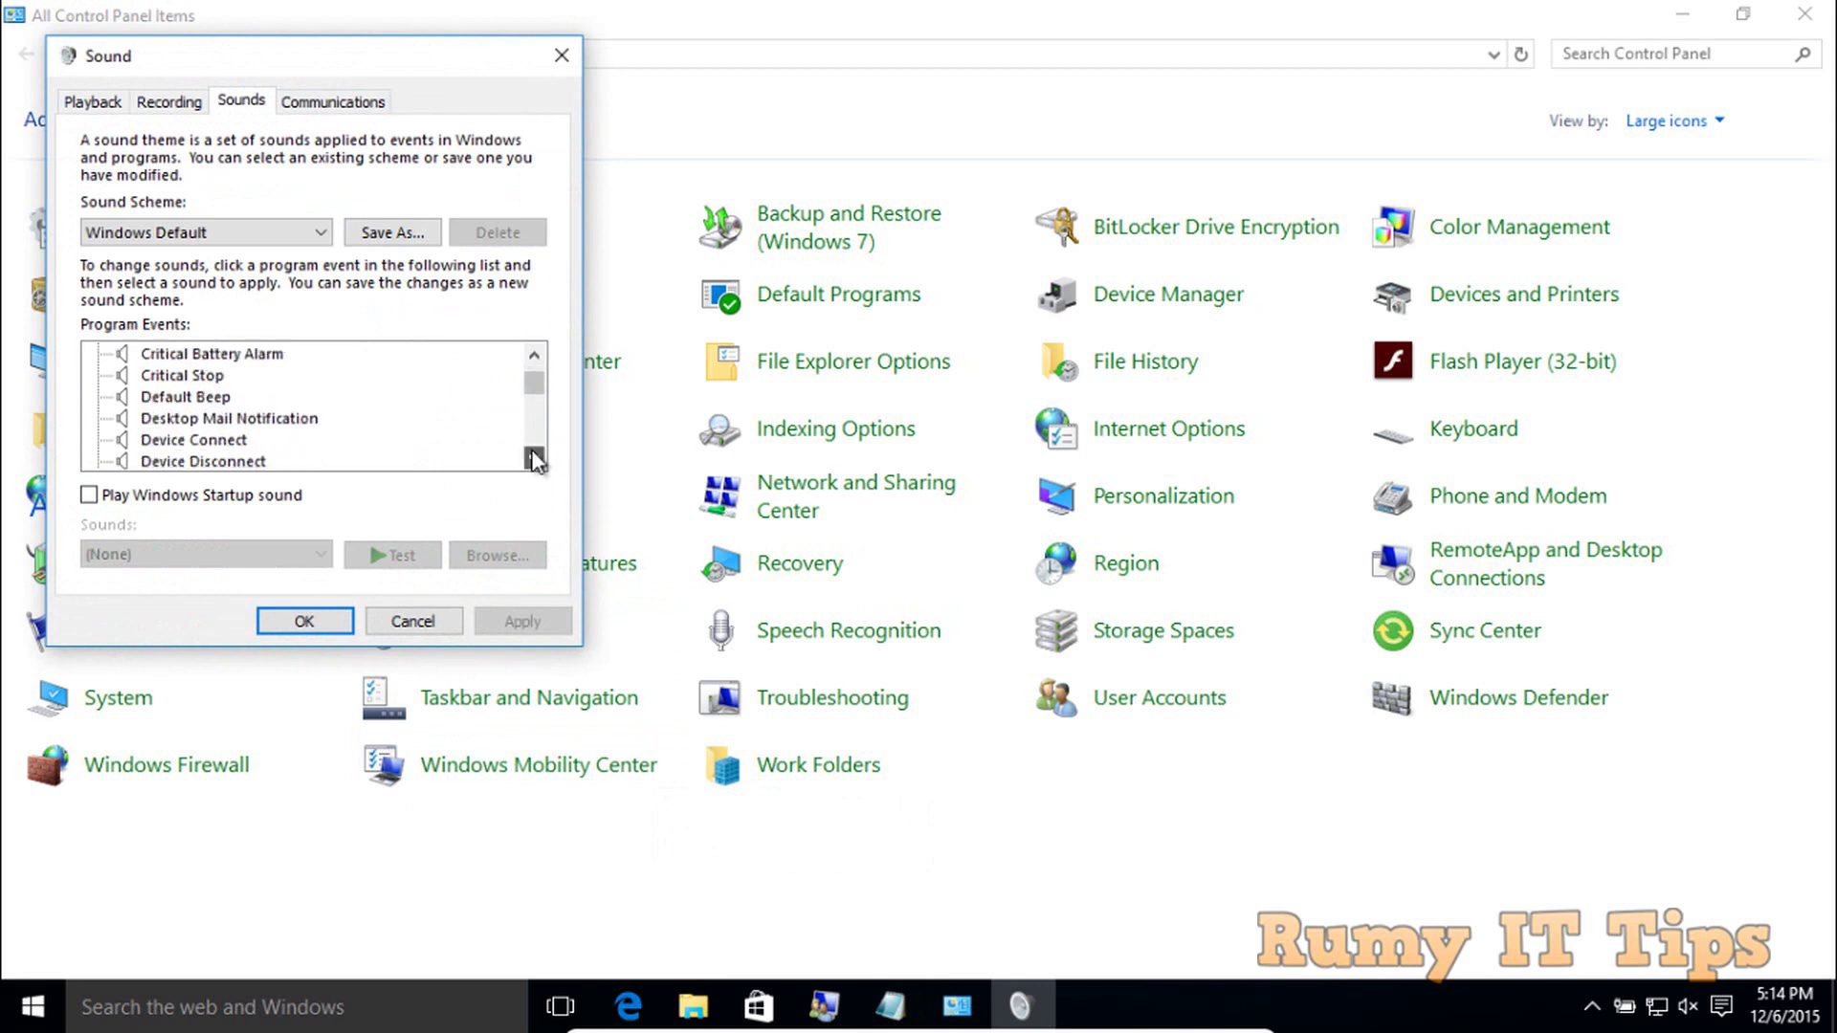
click(534, 459)
click(534, 459)
click(534, 459)
click(534, 458)
click(534, 458)
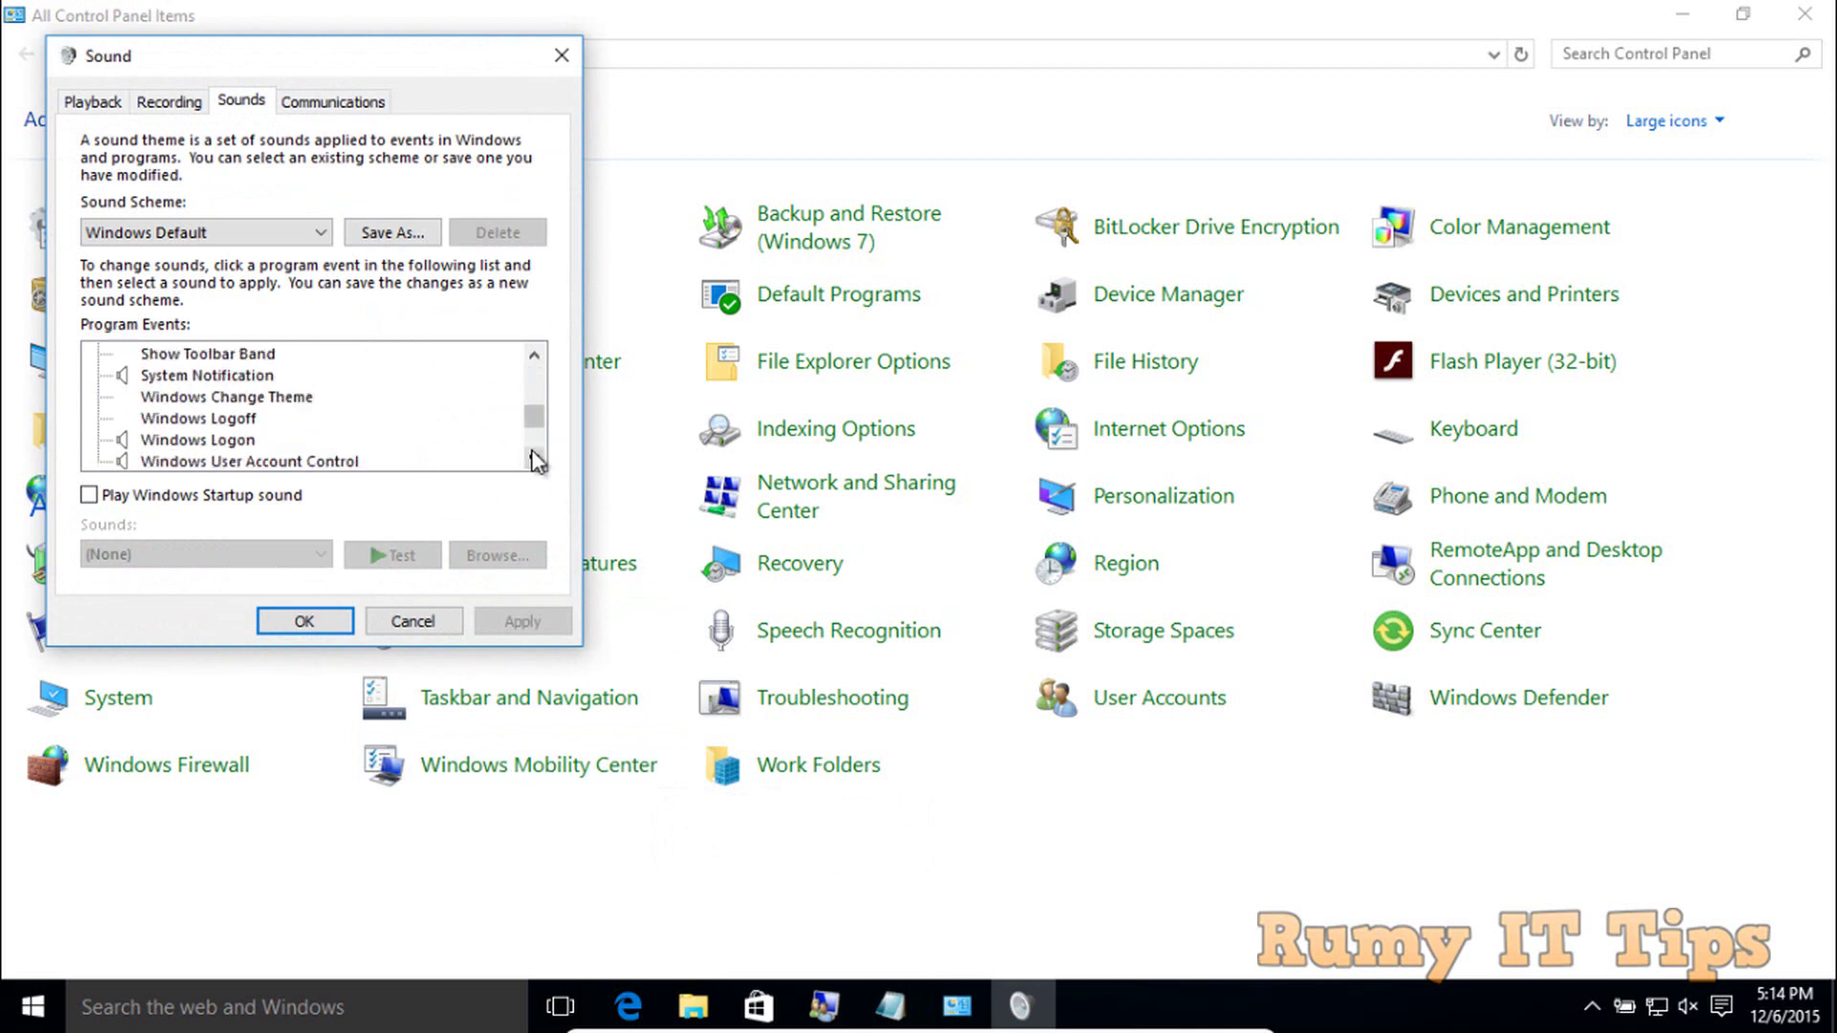
Step: Check the sounds for Windows Logon and Windows Logoff without changing anything, leaving Windows Logoff selected
click(202, 439)
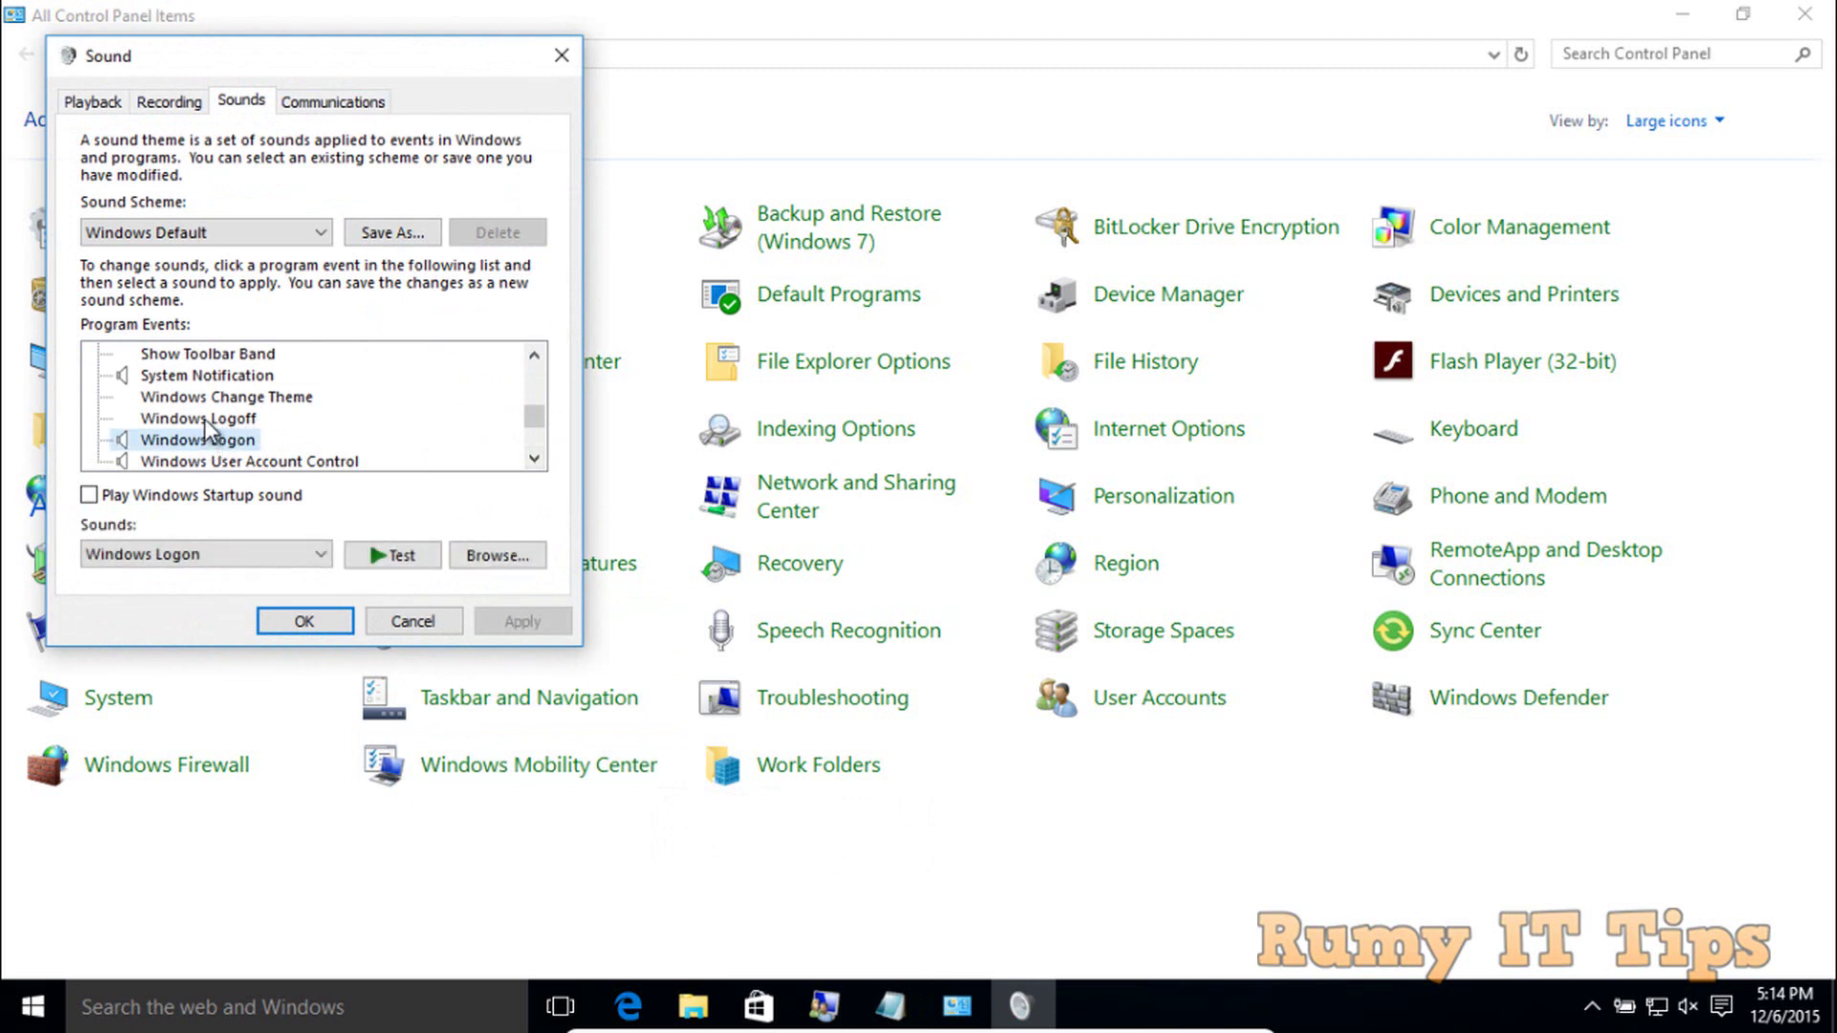
click(205, 422)
click(205, 436)
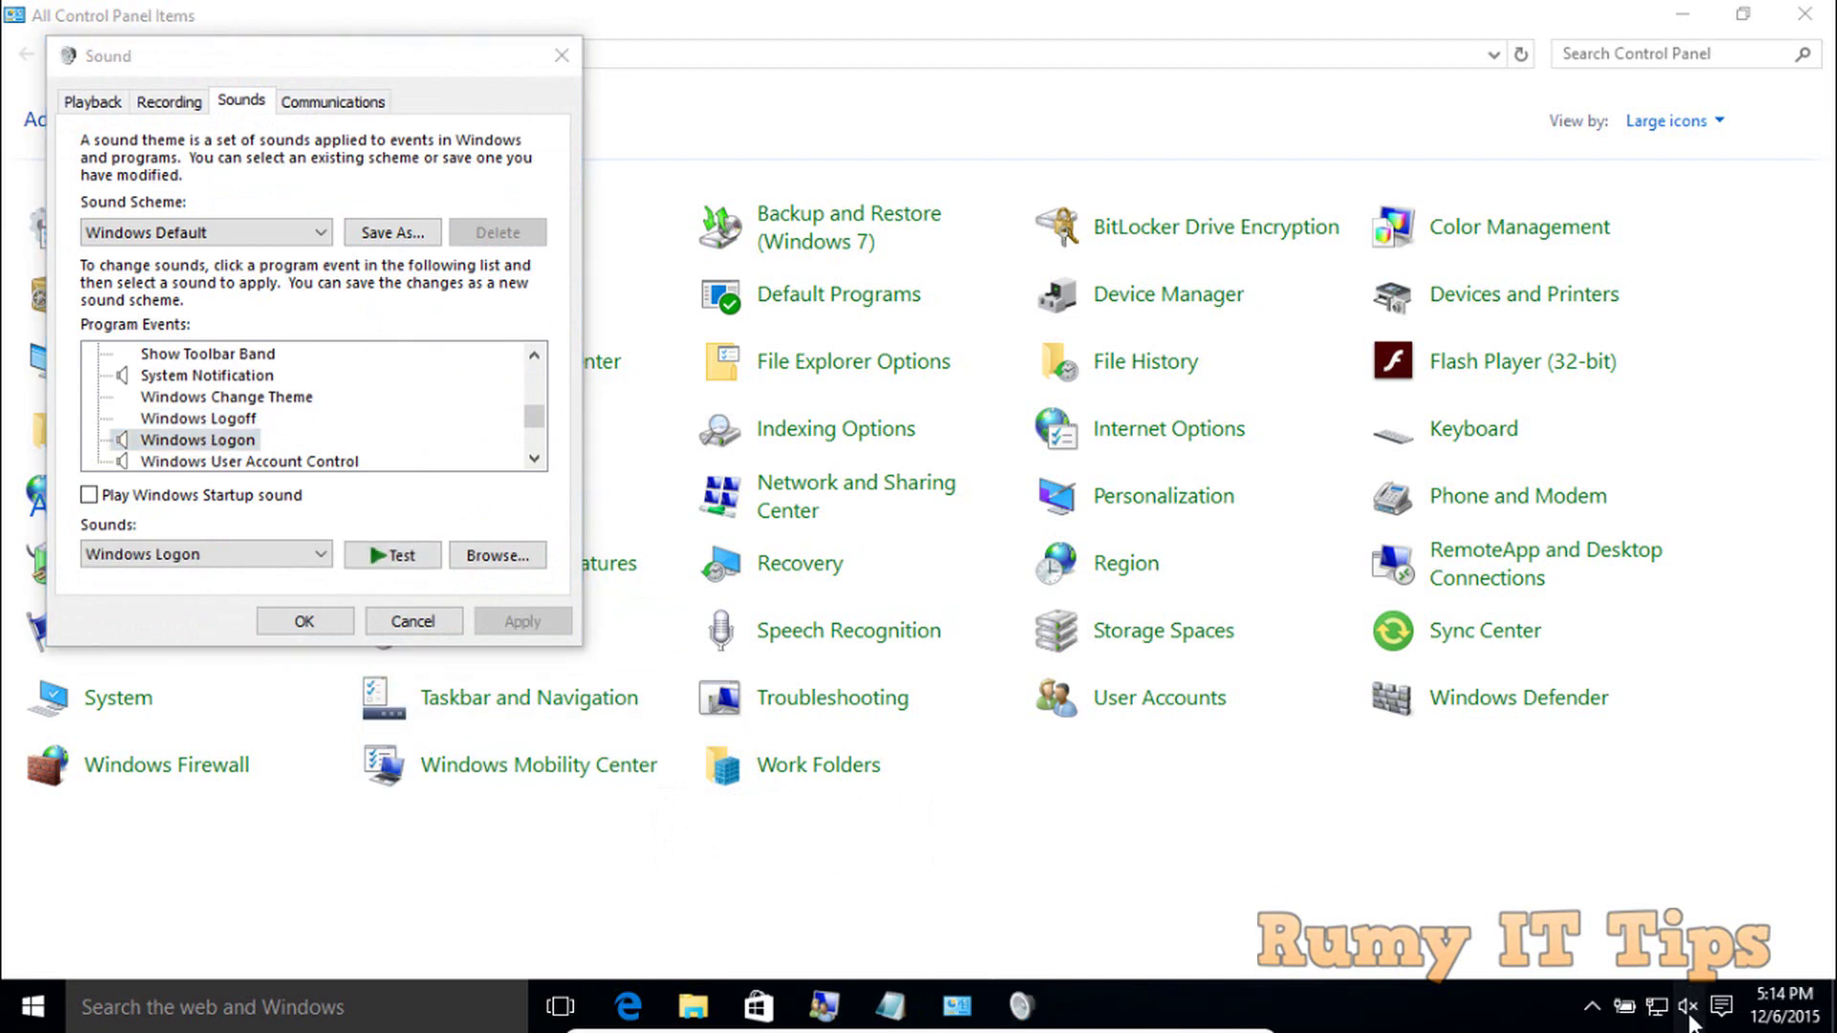
click(323, 557)
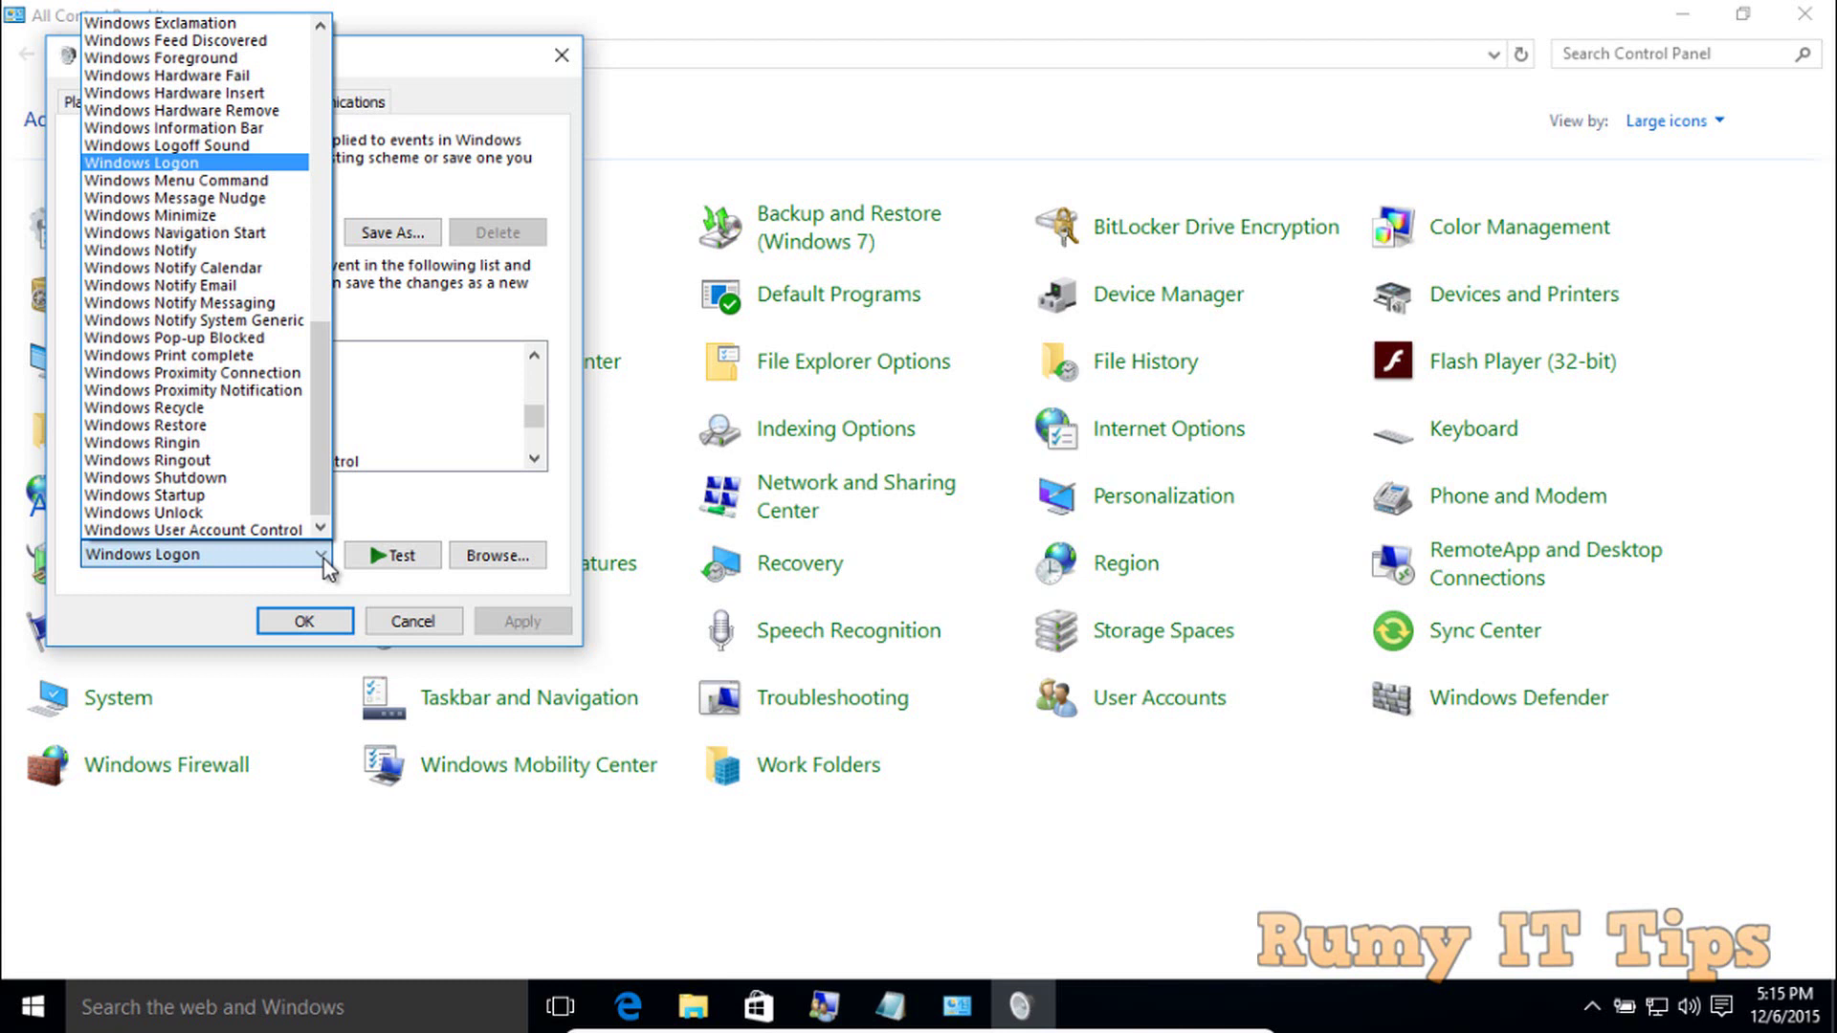
drag(314, 448, 314, 427)
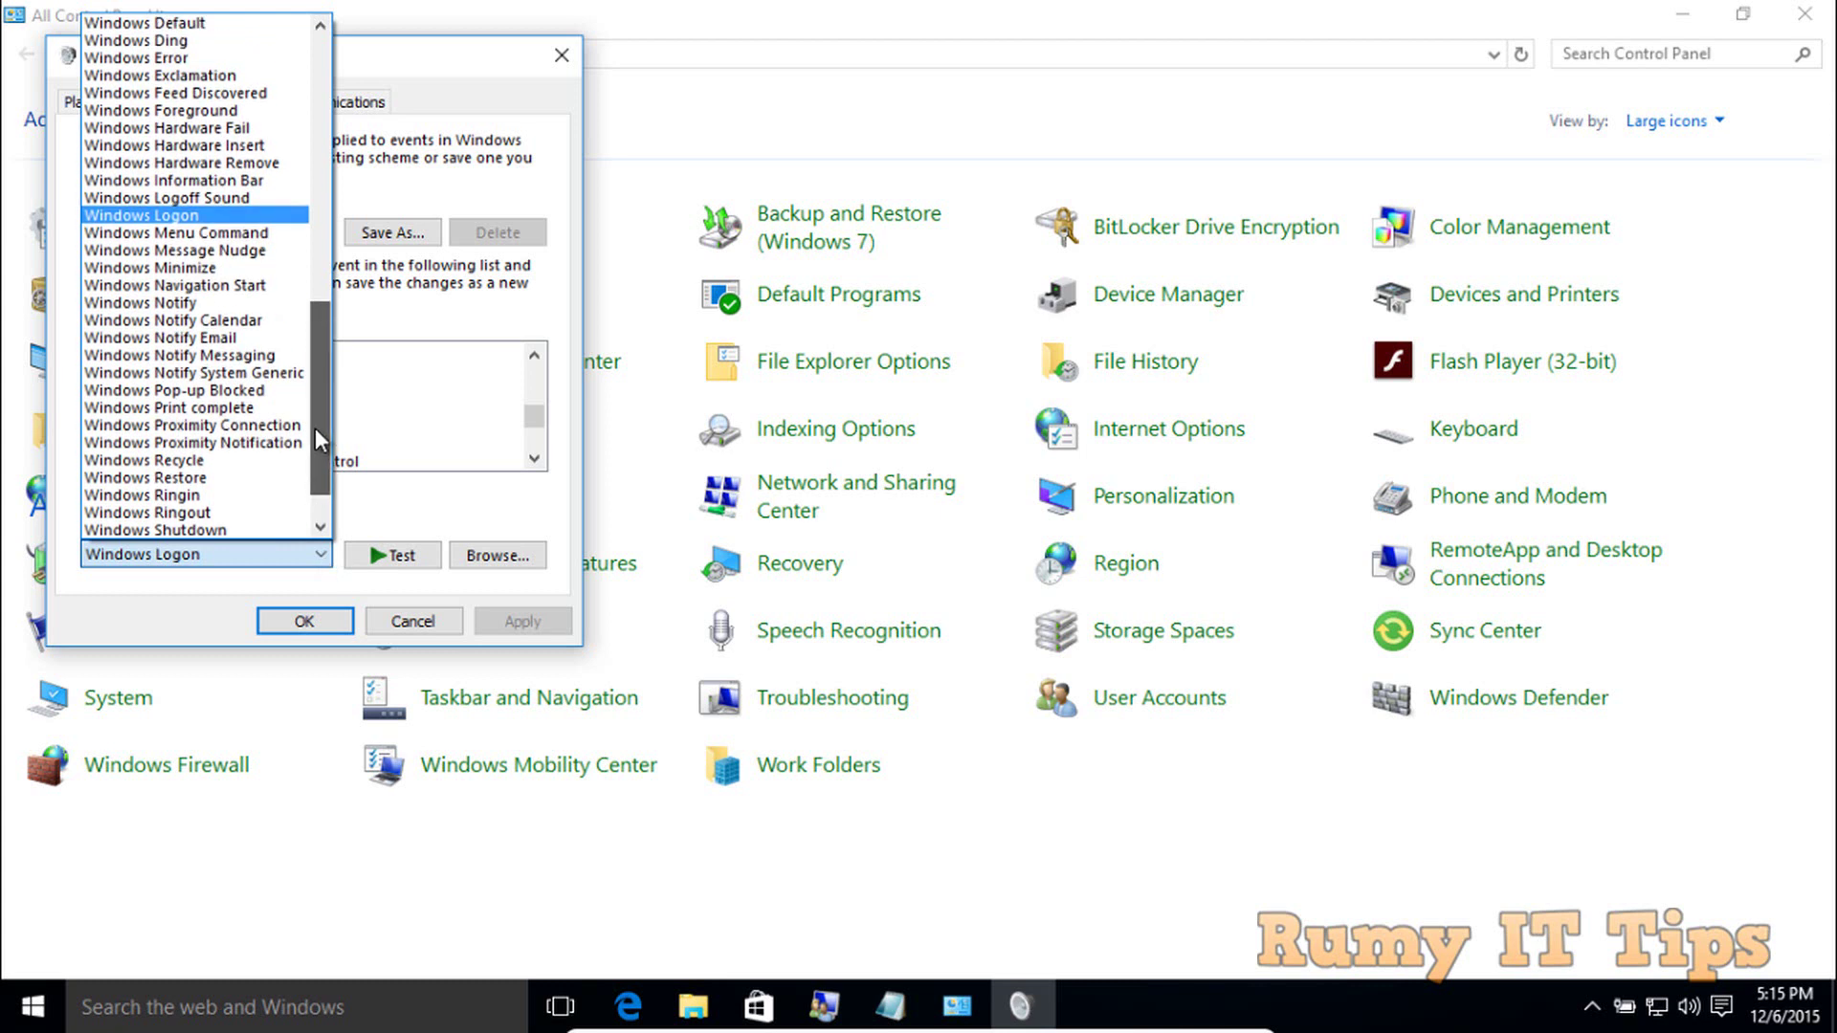
click(250, 590)
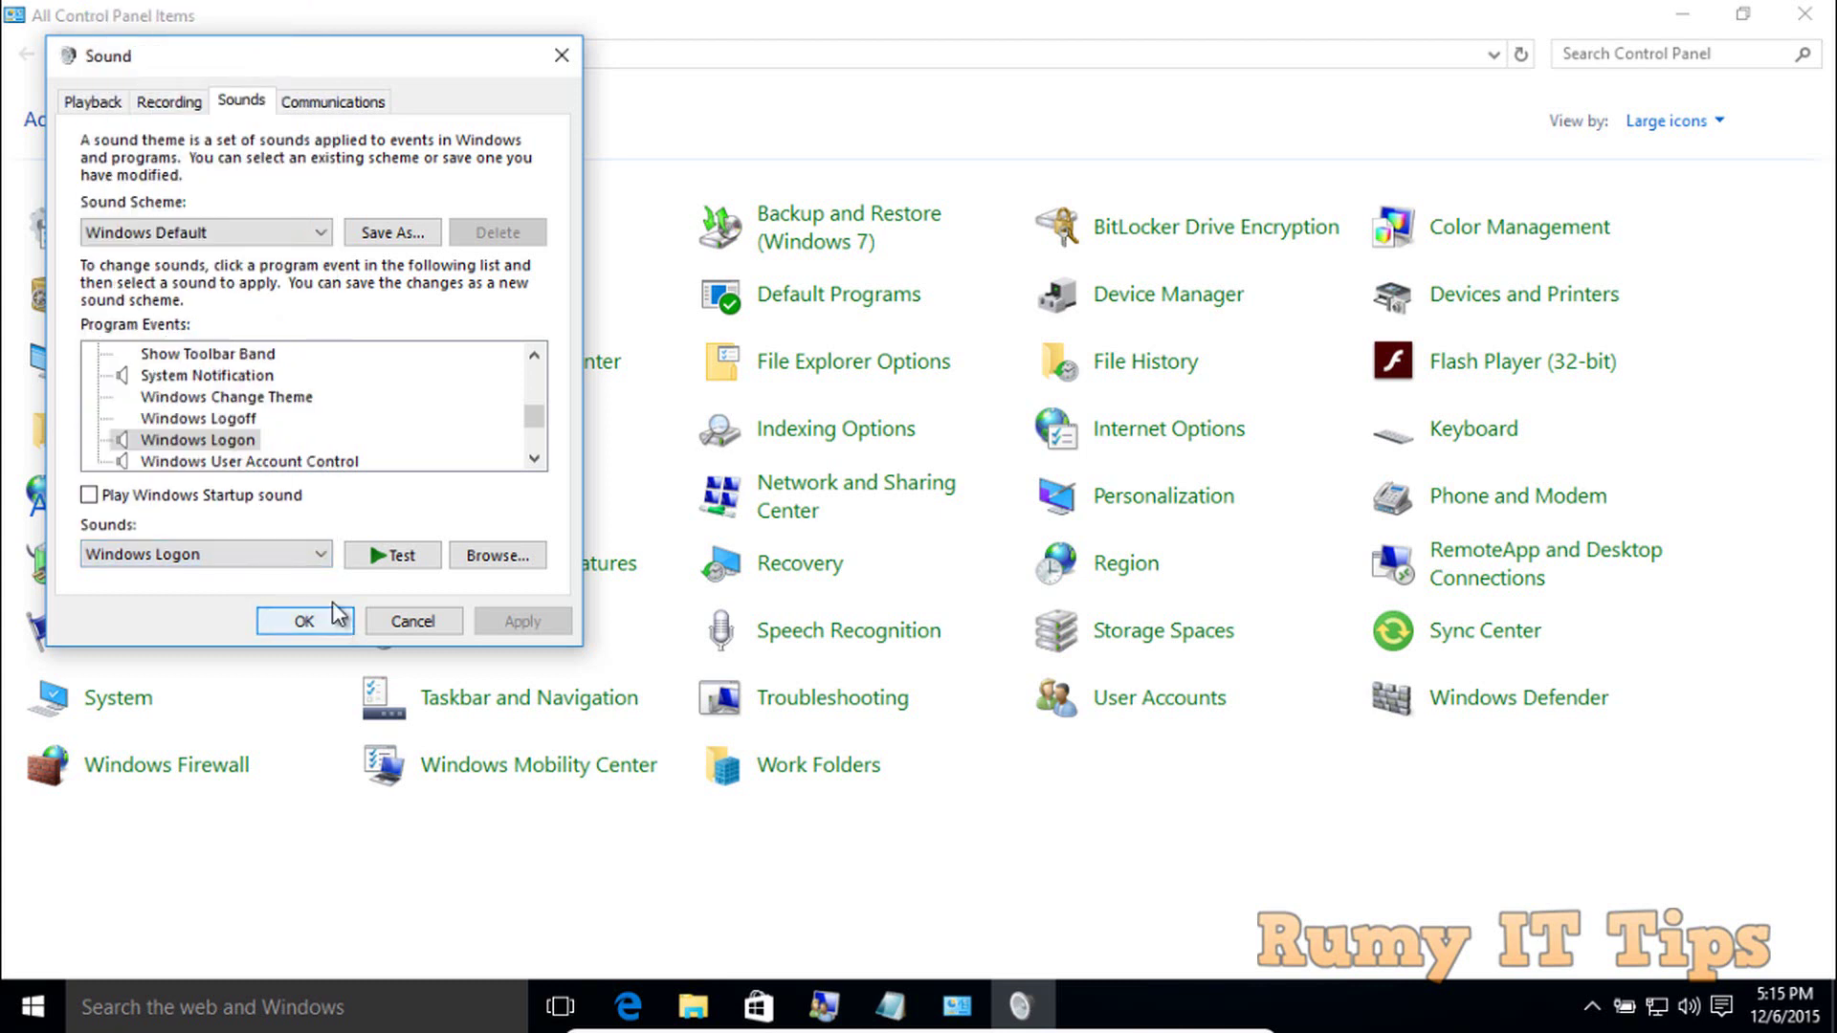
click(201, 419)
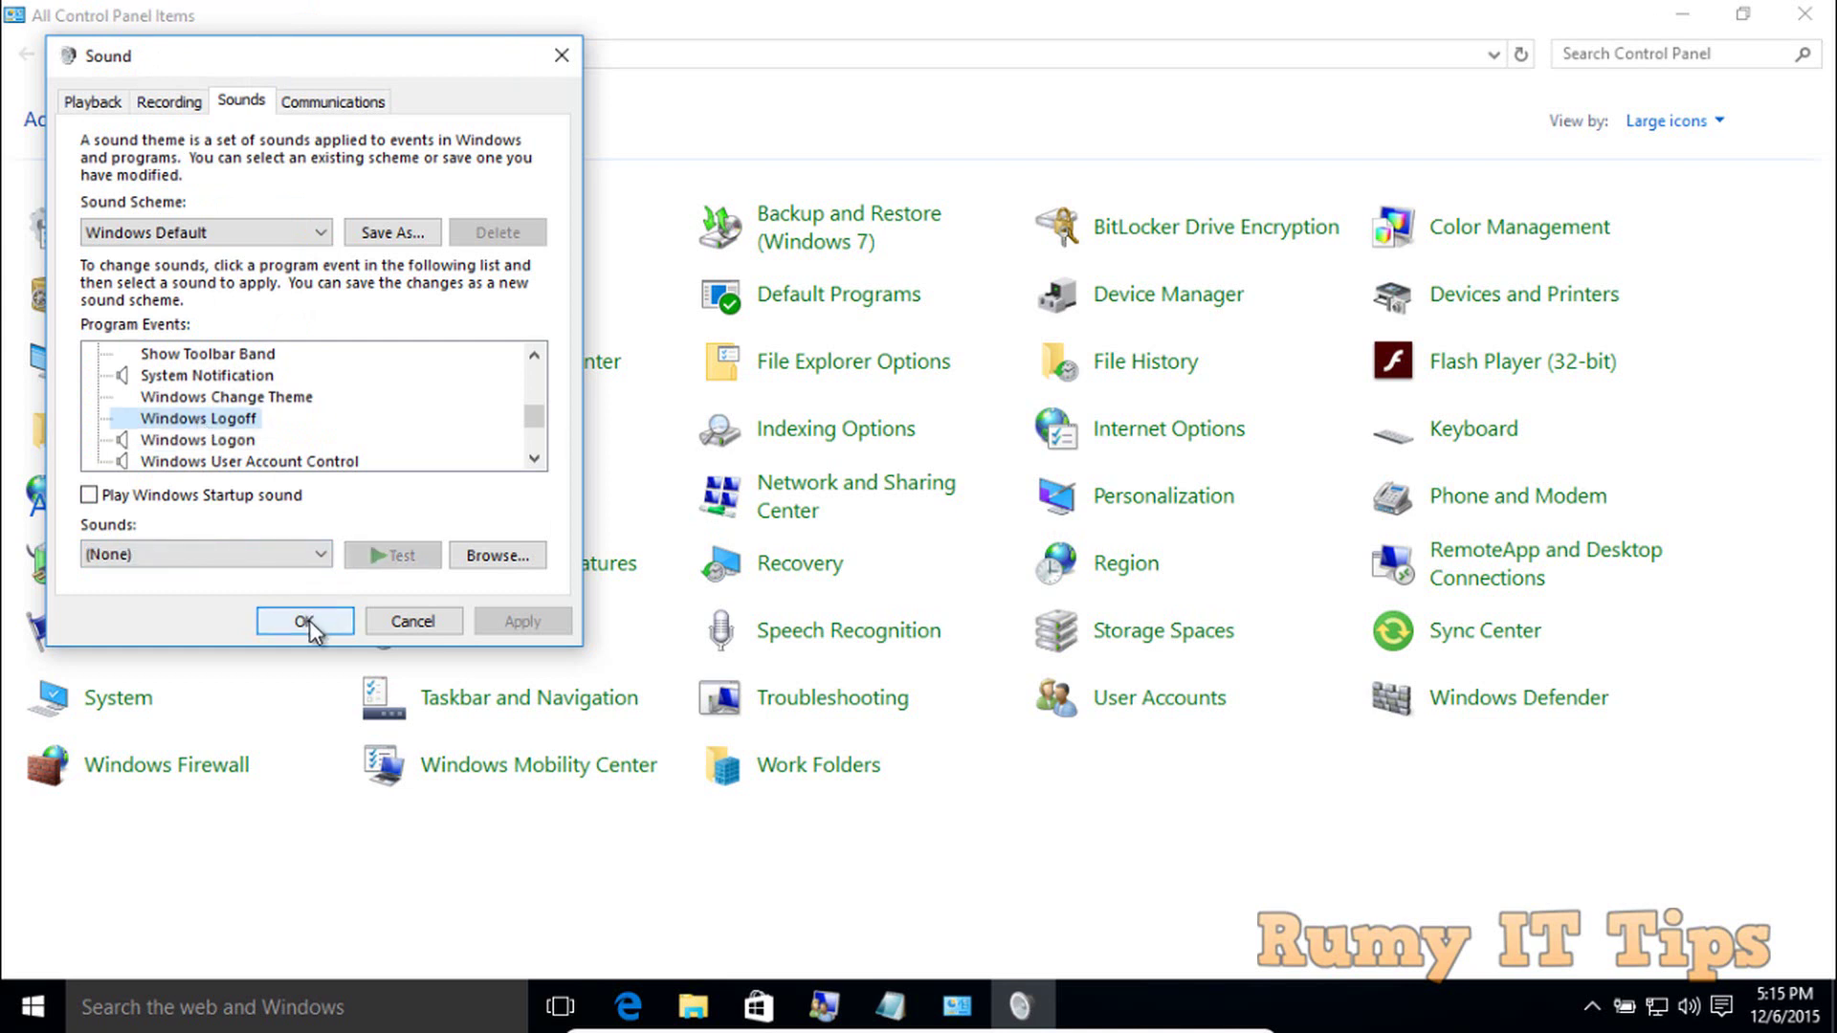
Step: Assign Ring02 to Windows Logoff, enable the Windows Startup sound, preview, apply, and close with OK
click(164, 557)
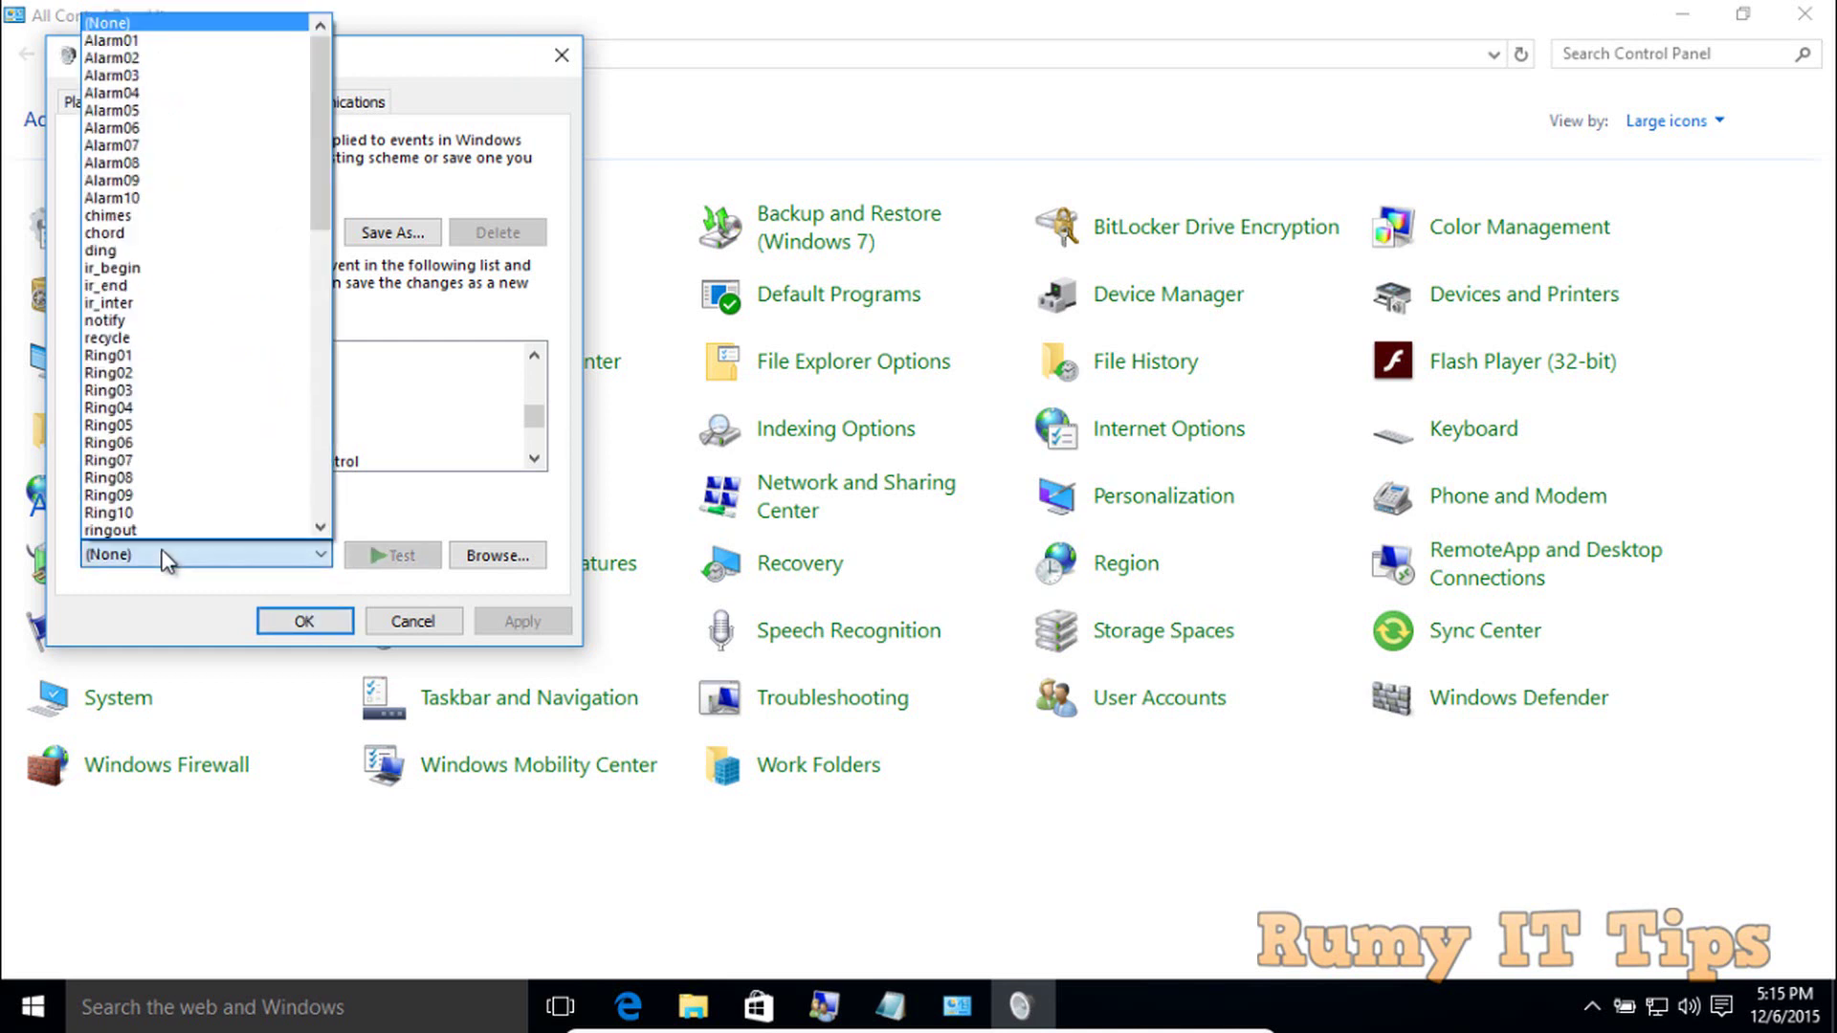
click(173, 373)
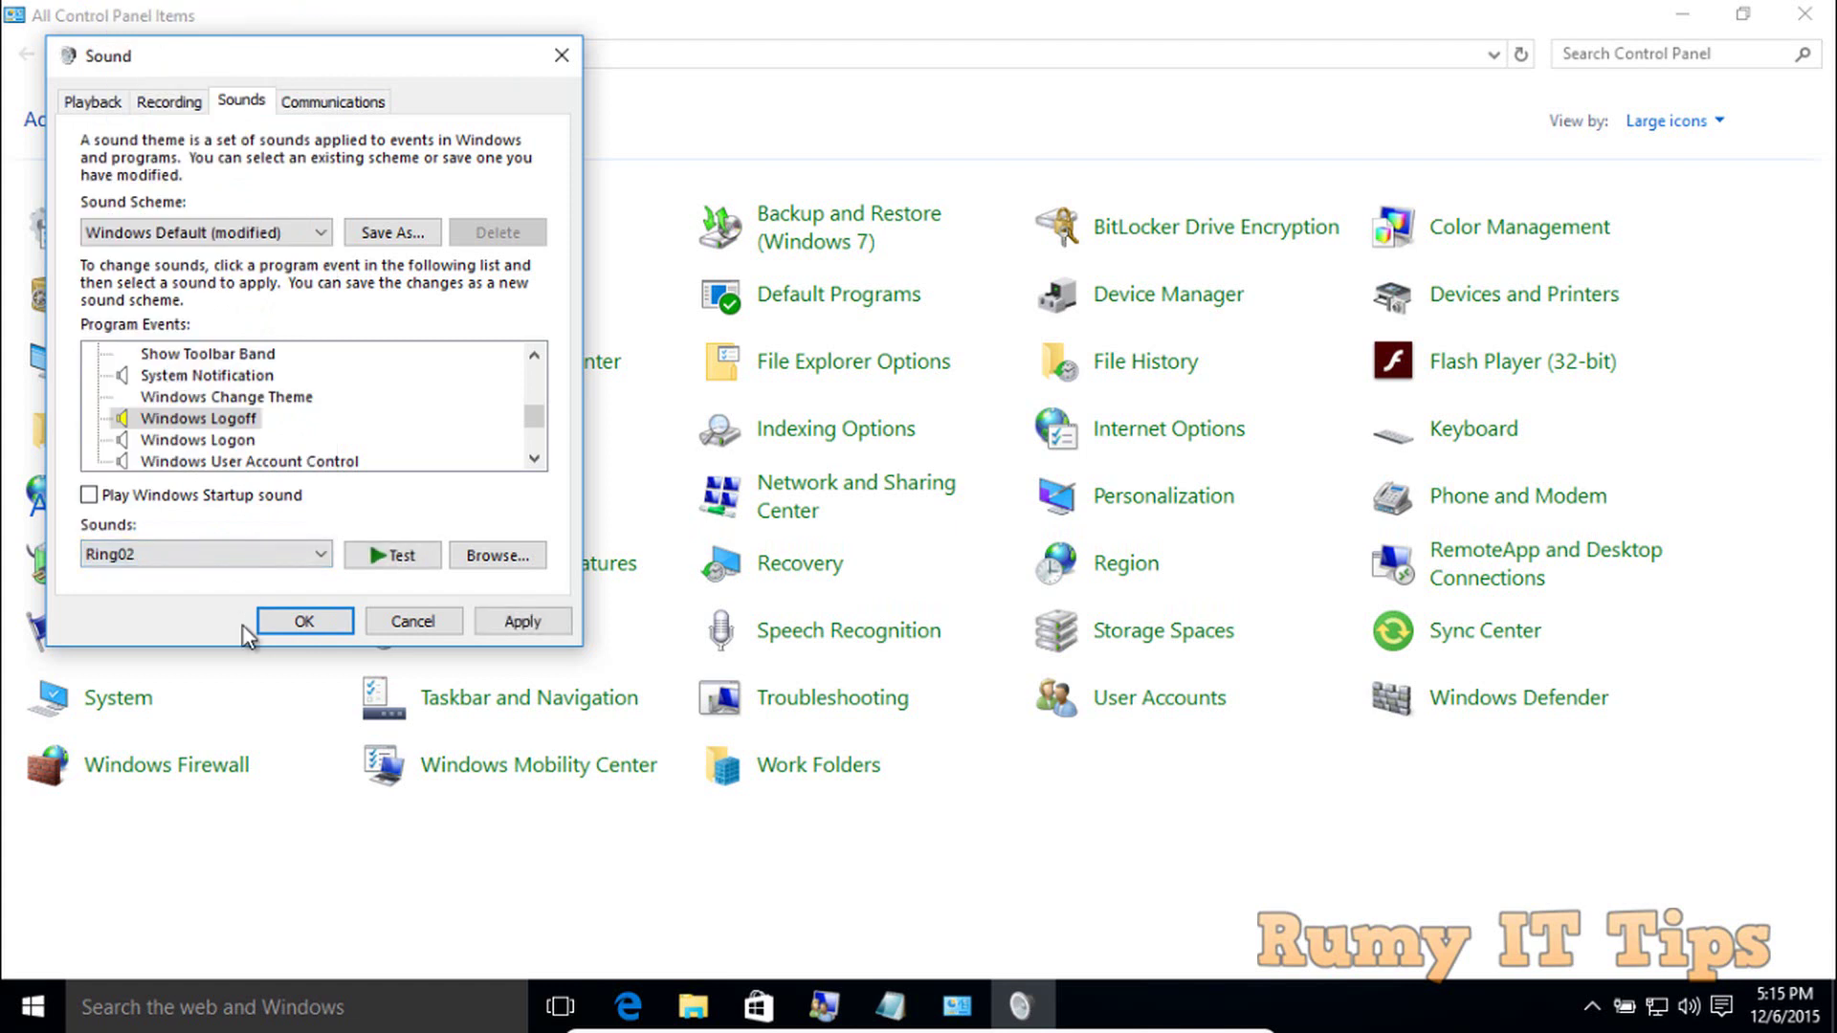
click(383, 558)
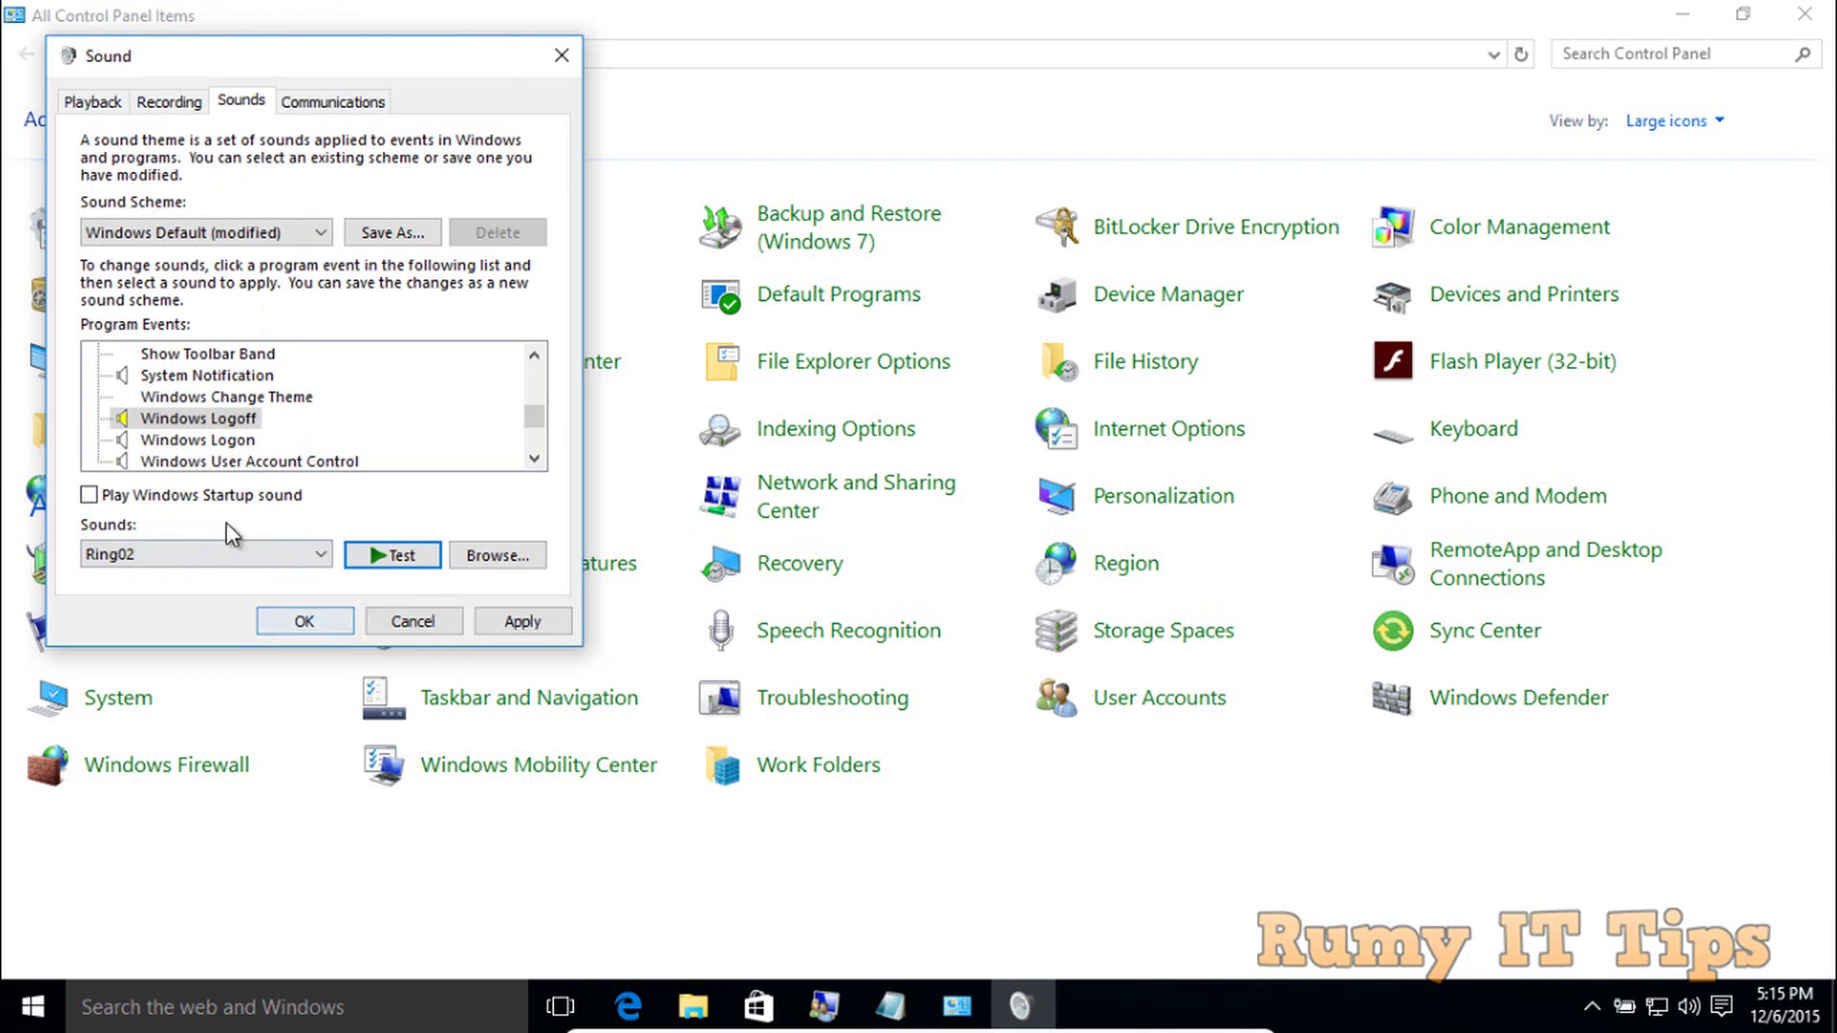
click(194, 496)
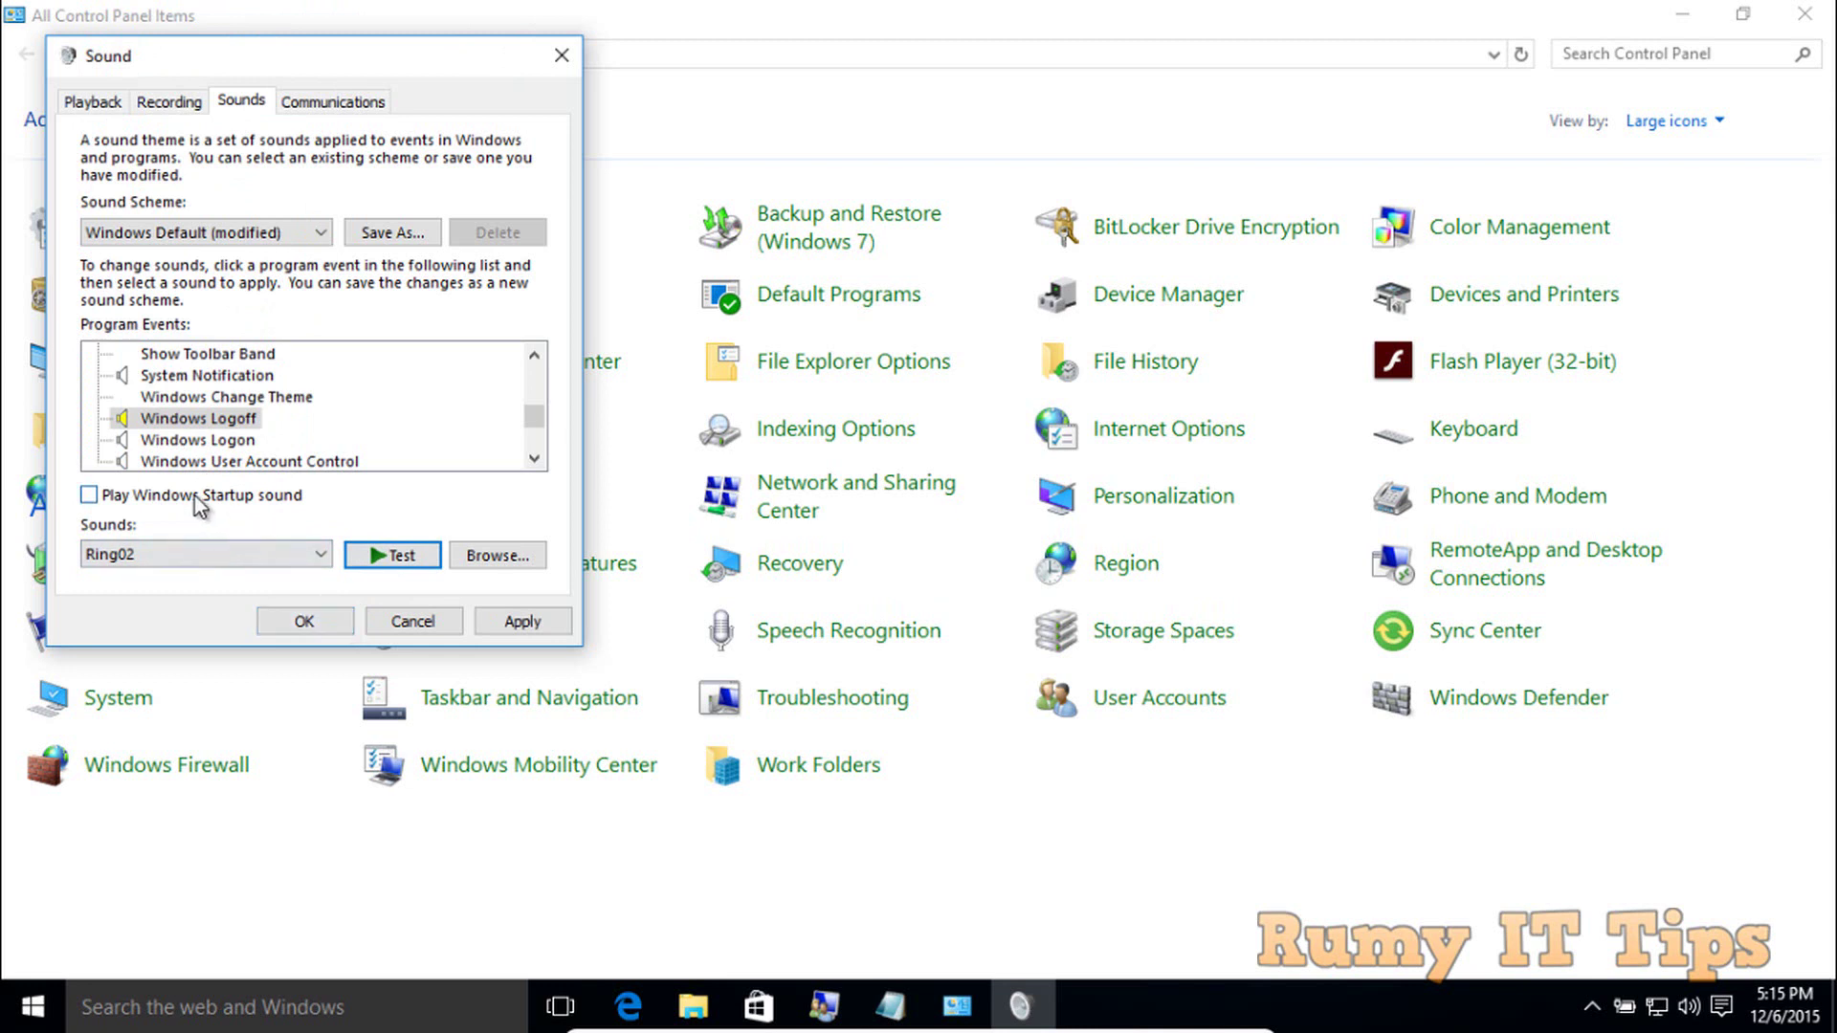
click(388, 555)
click(501, 620)
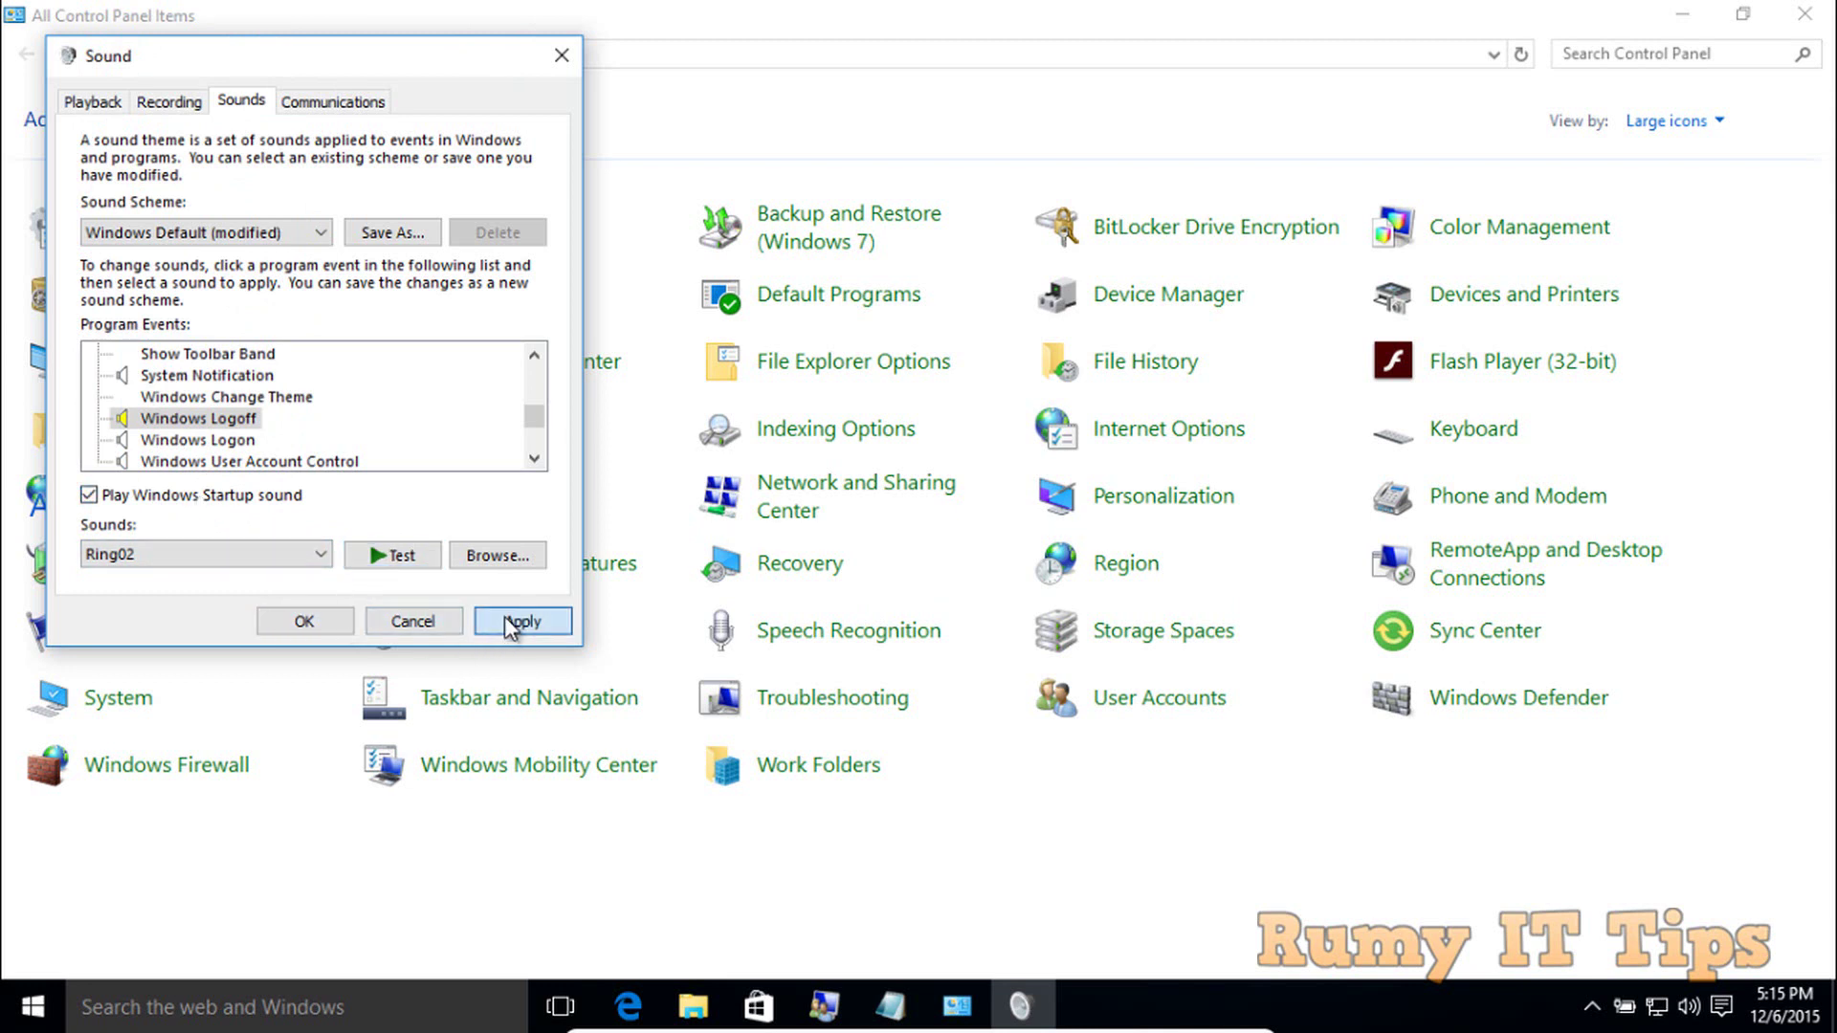
click(302, 622)
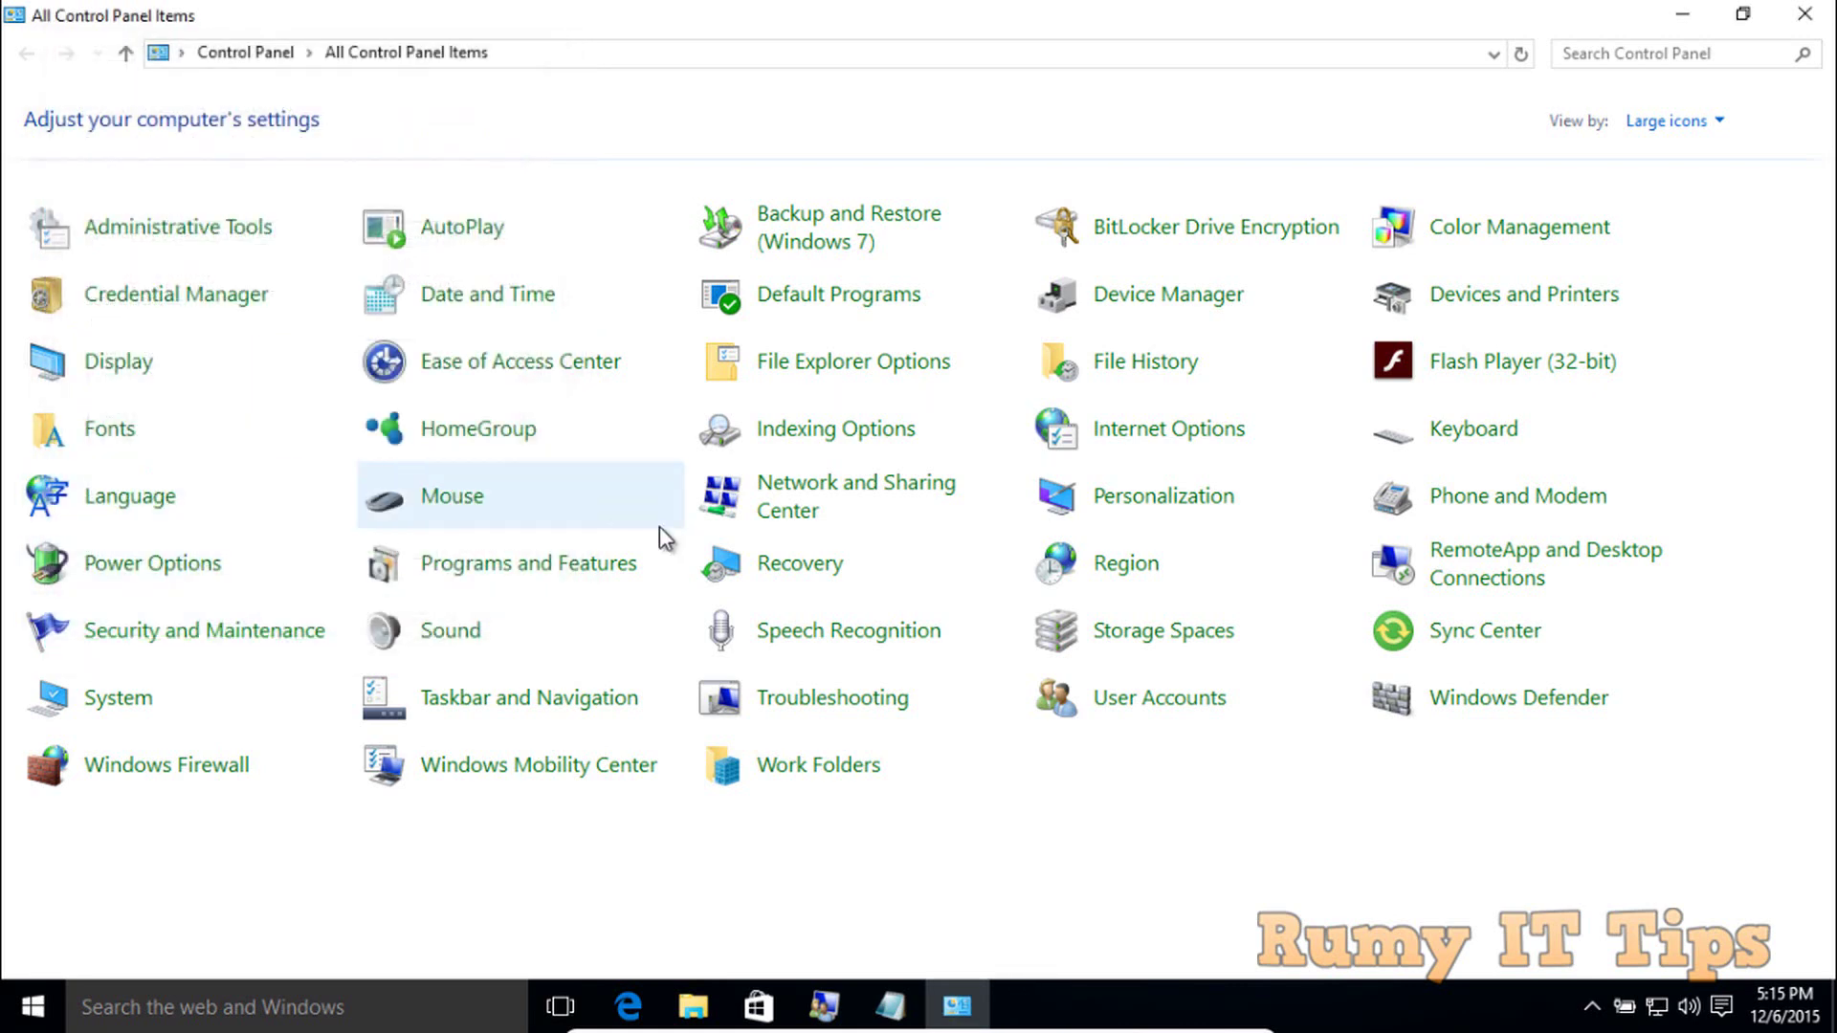
Step: Enter the path C:\Windows\media in the Run dialog
key(super+r)
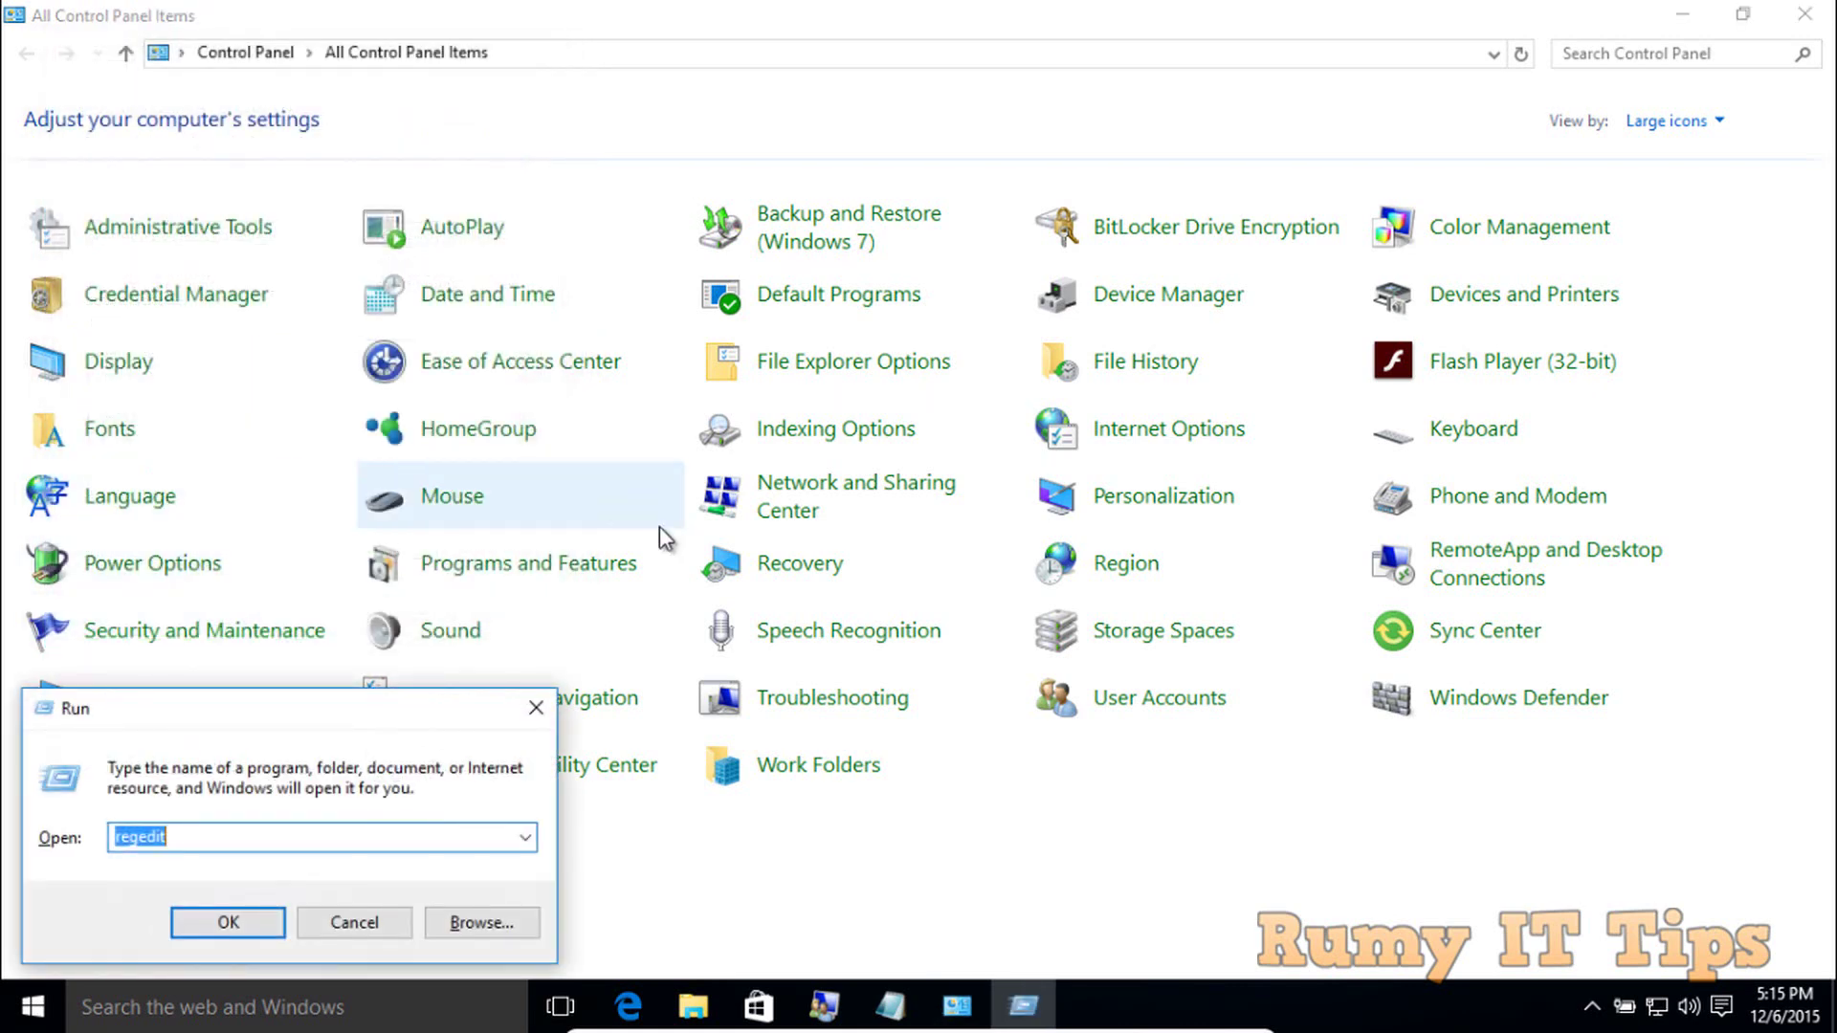
text(C)
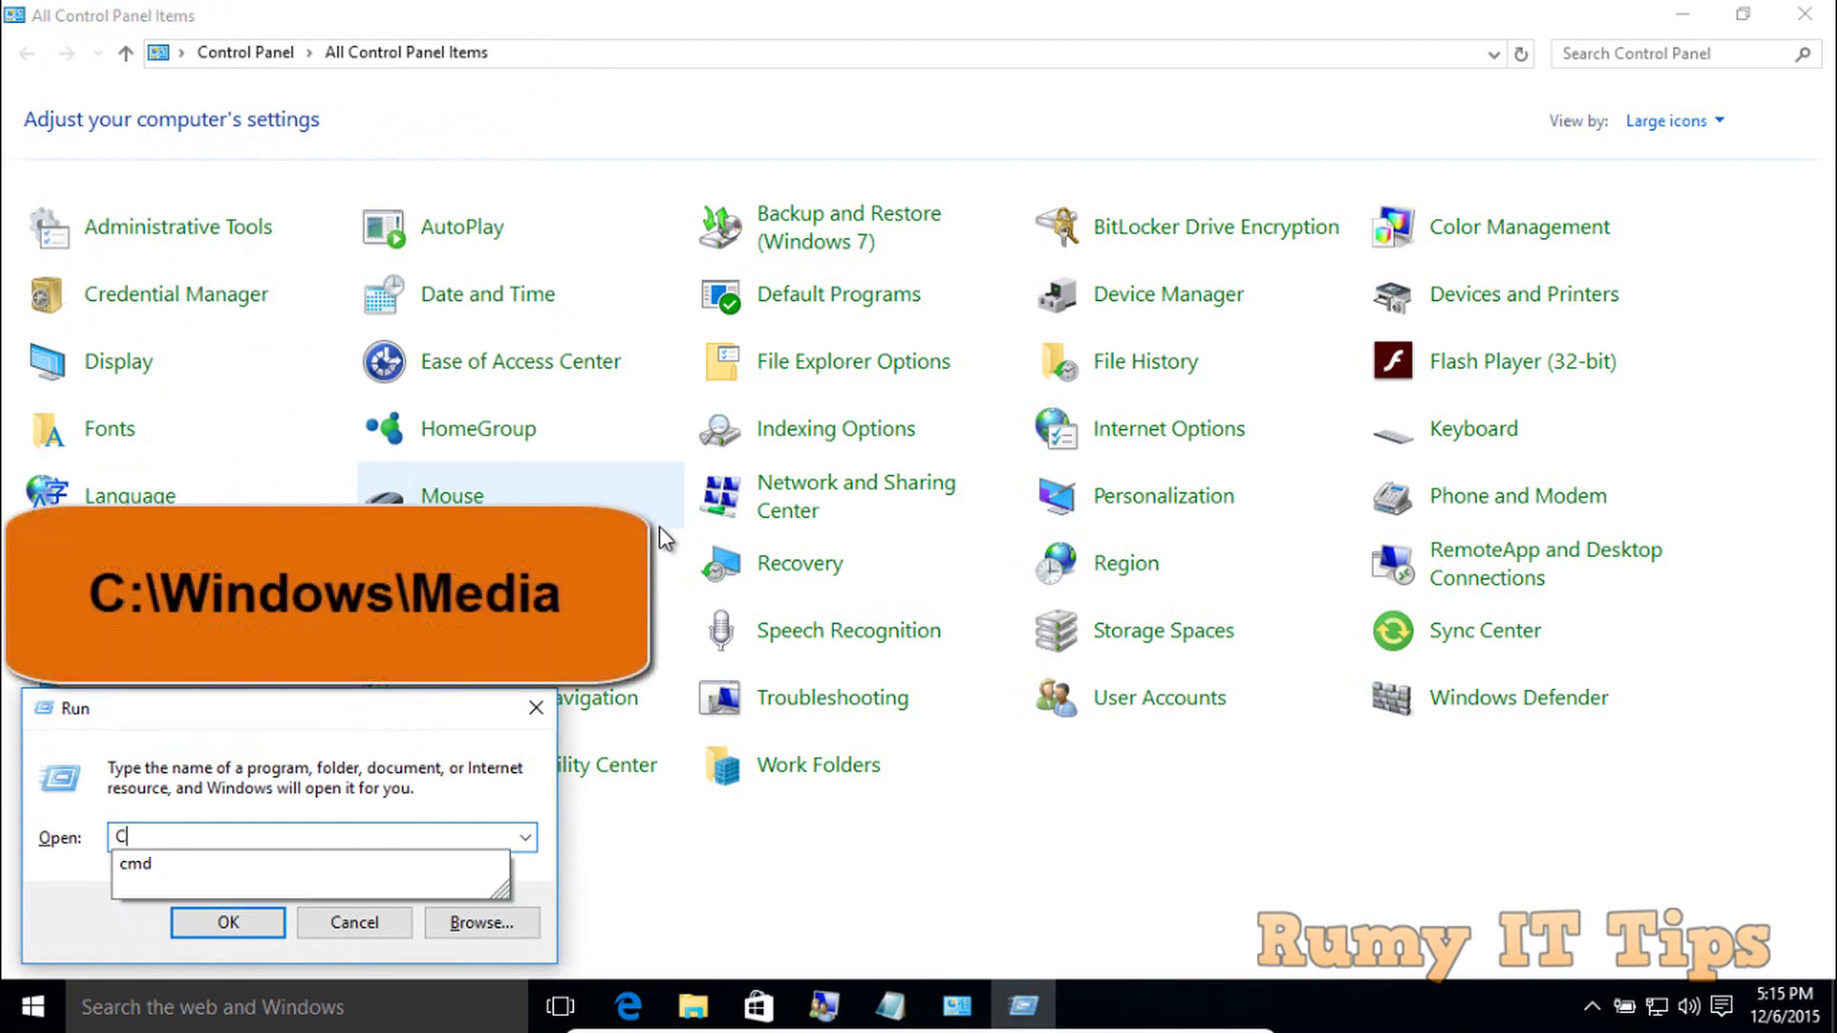
text(:\)
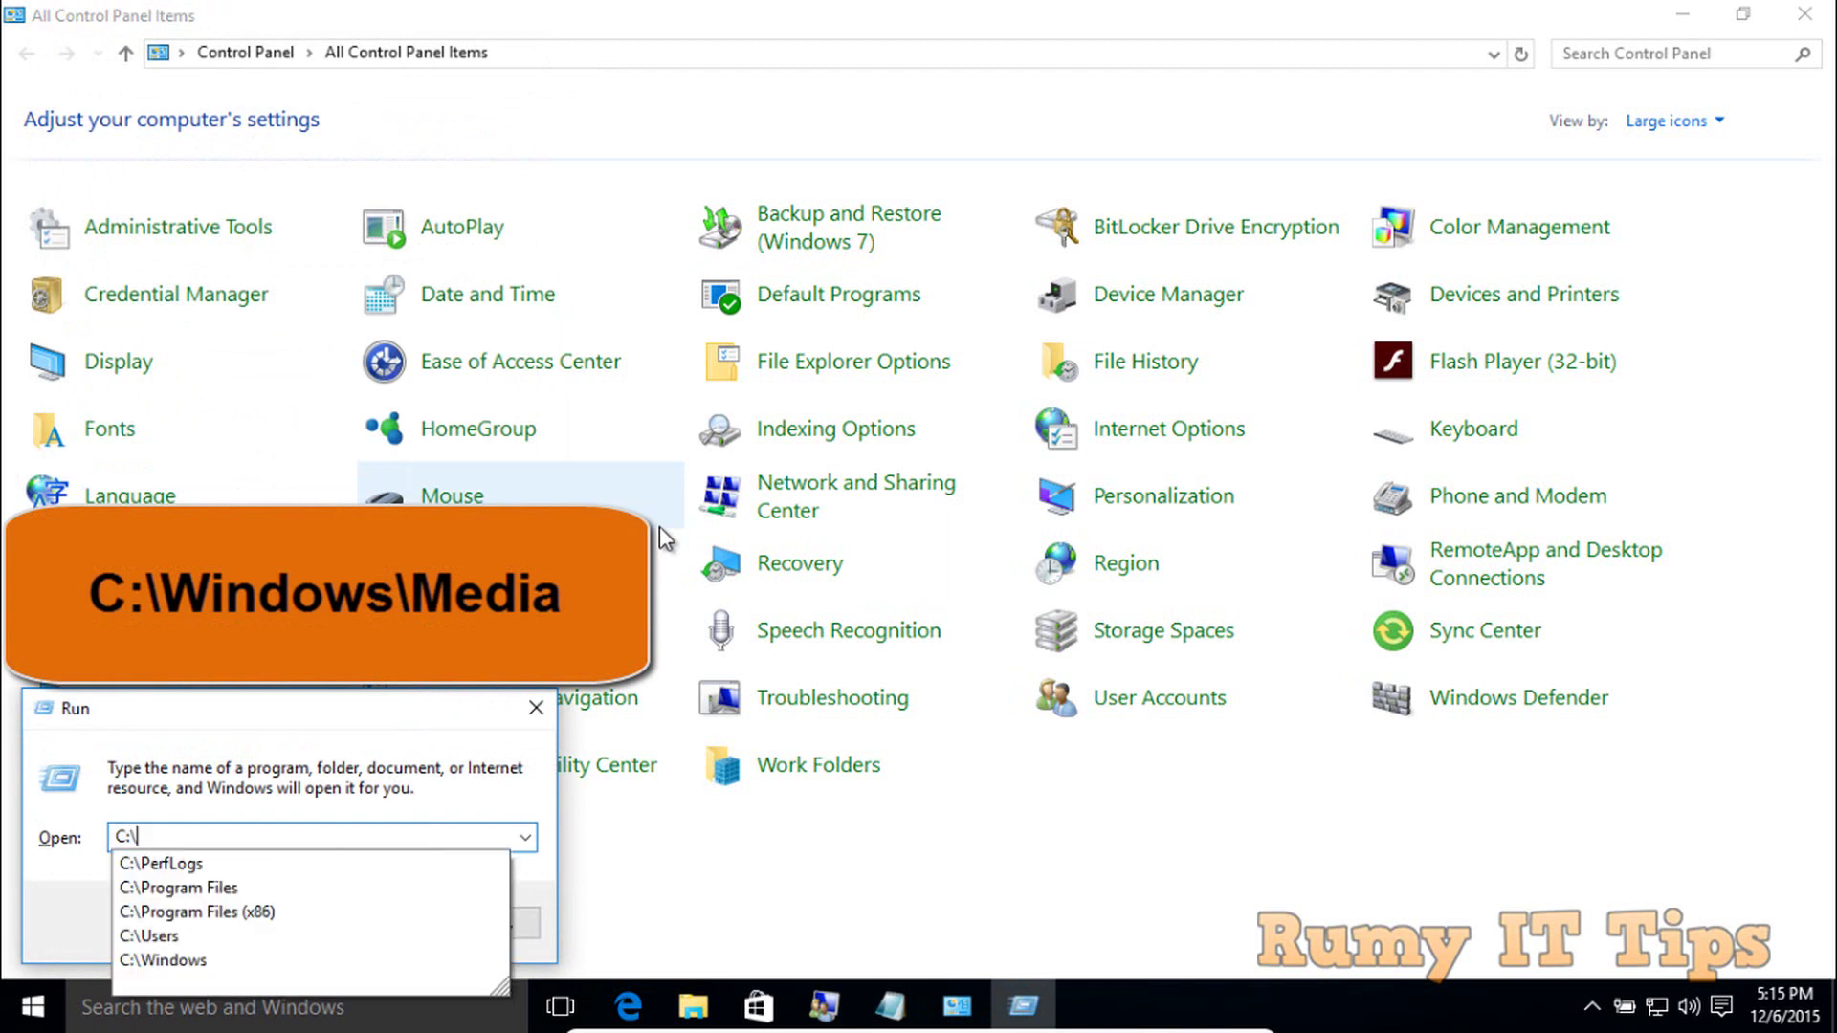
key(Up)
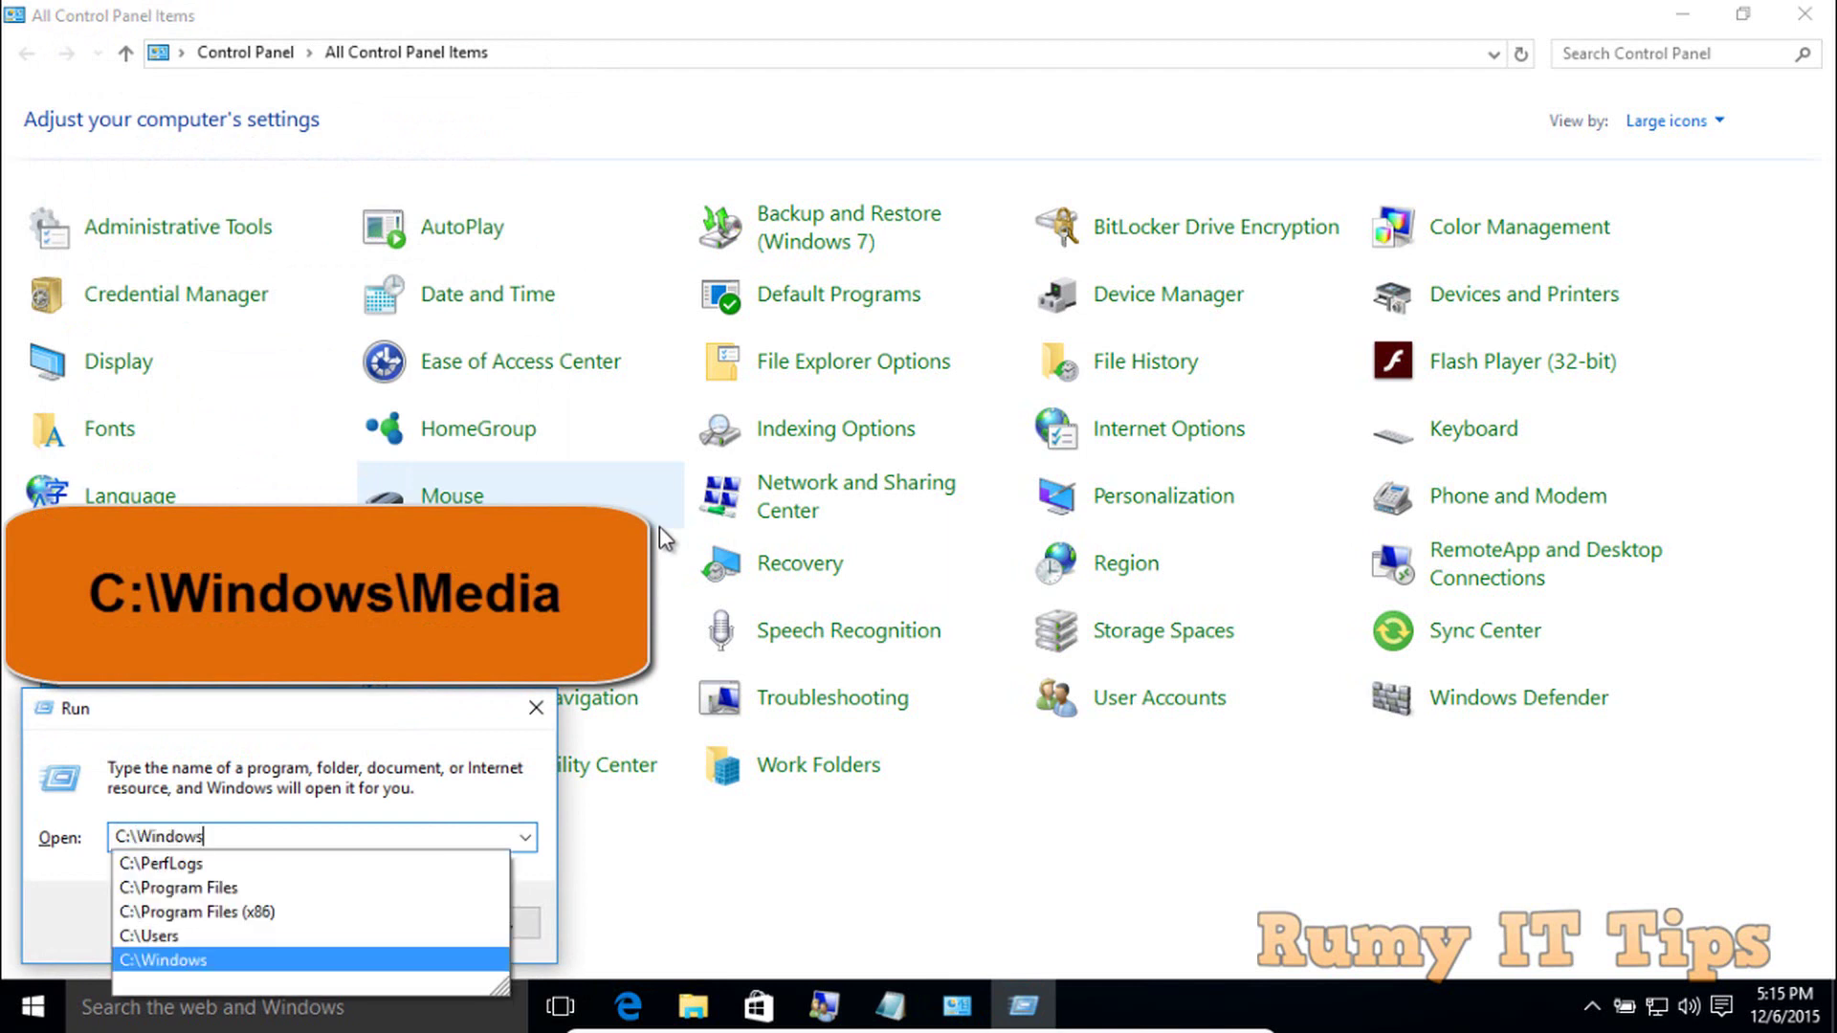
text(\m)
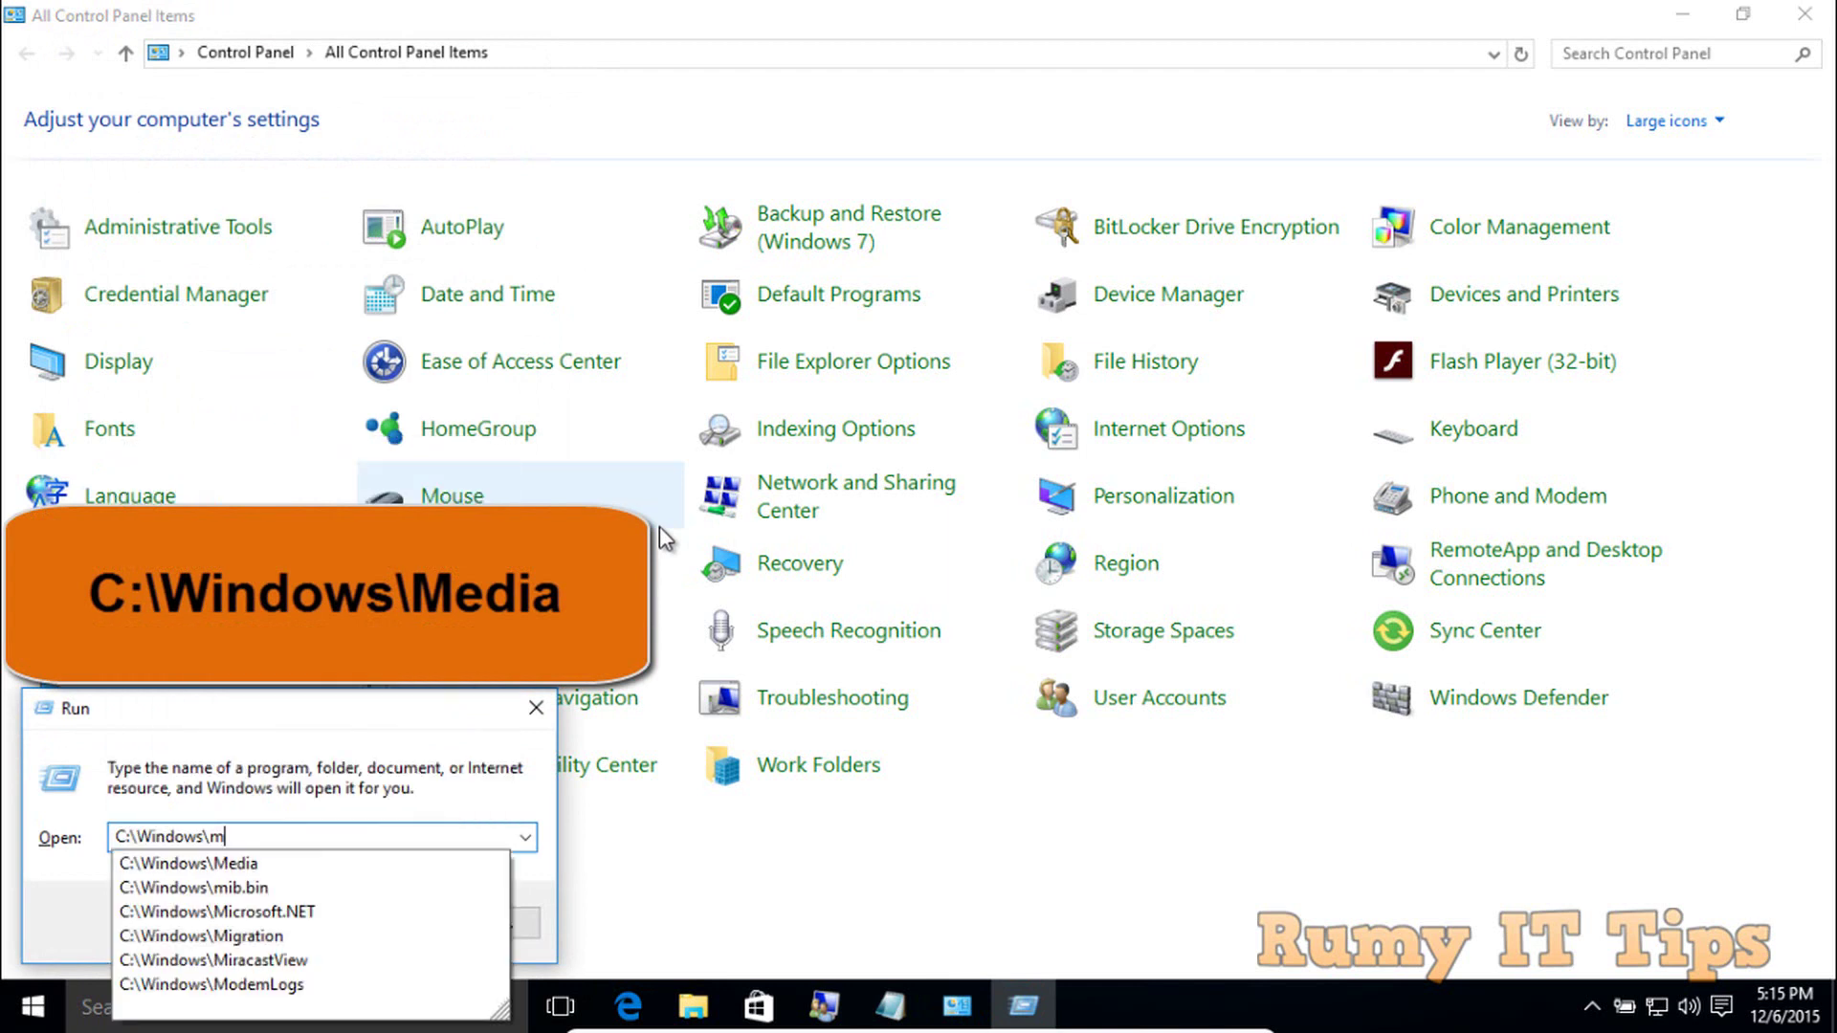
text(edia)
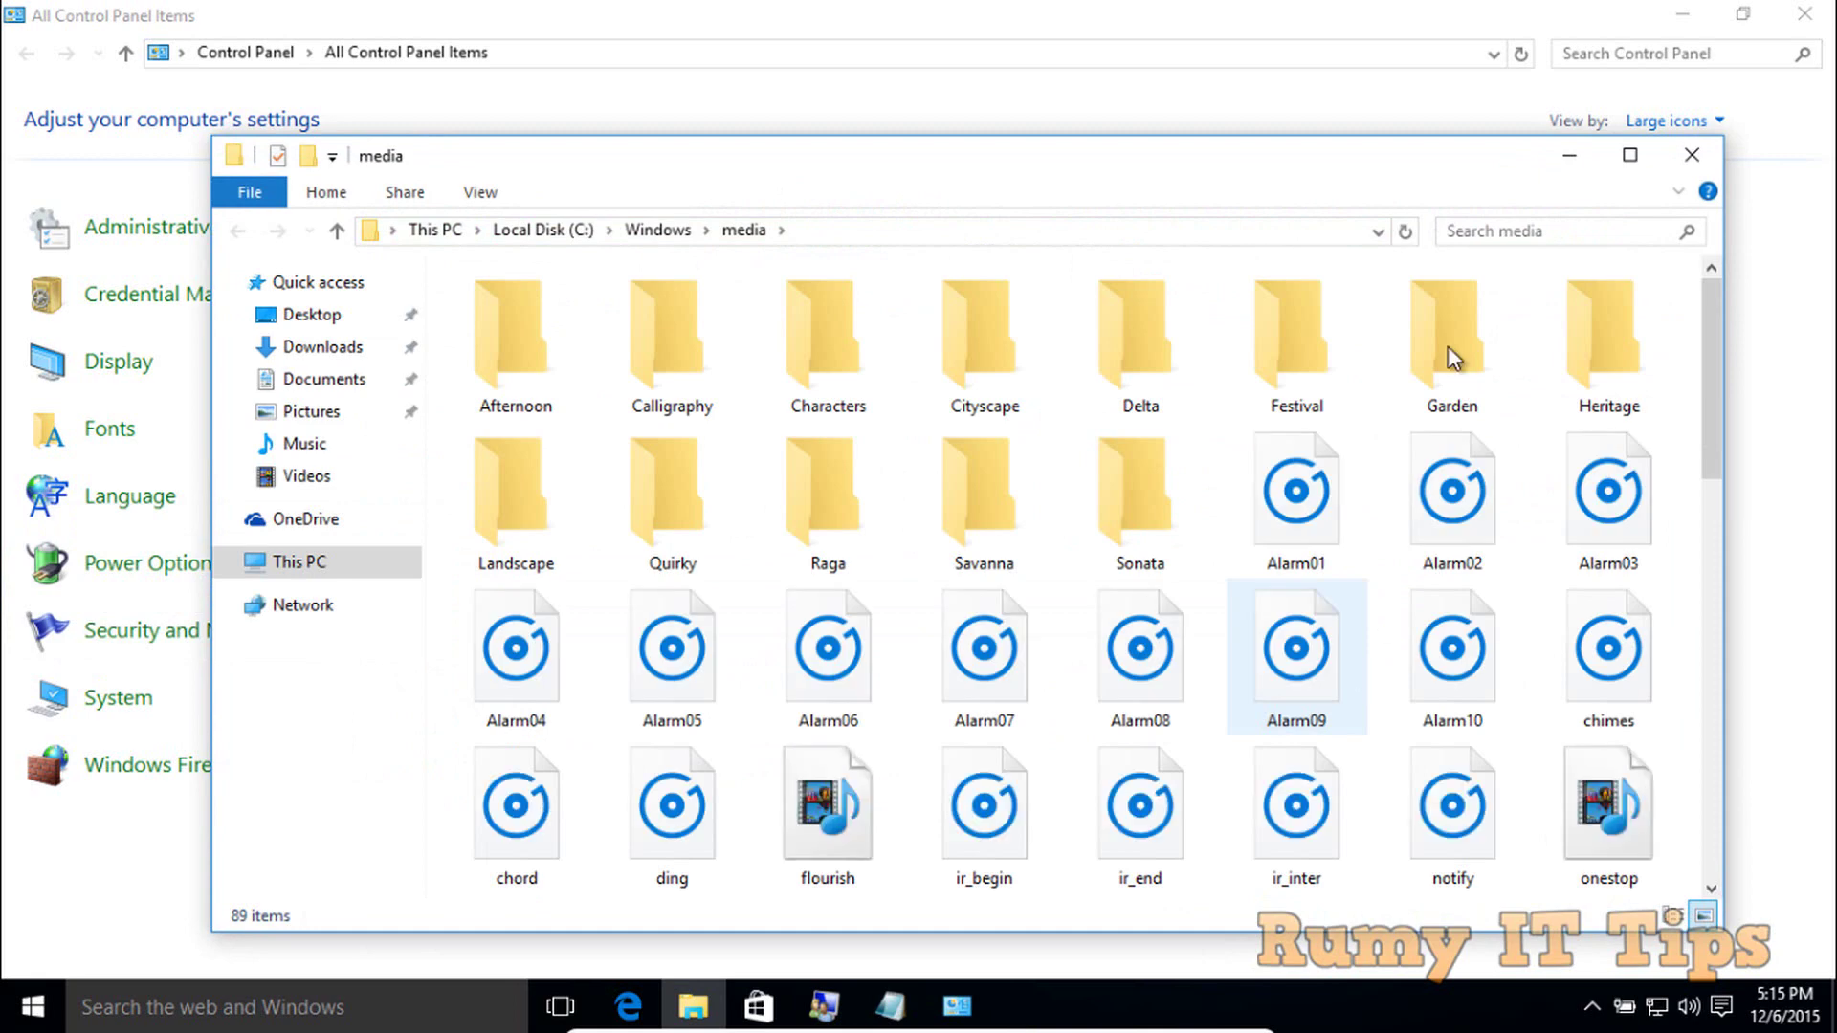
Step: Maximize the media folder and check Windows Ringin's Properties to confirm it is a .wav file
click(1640, 165)
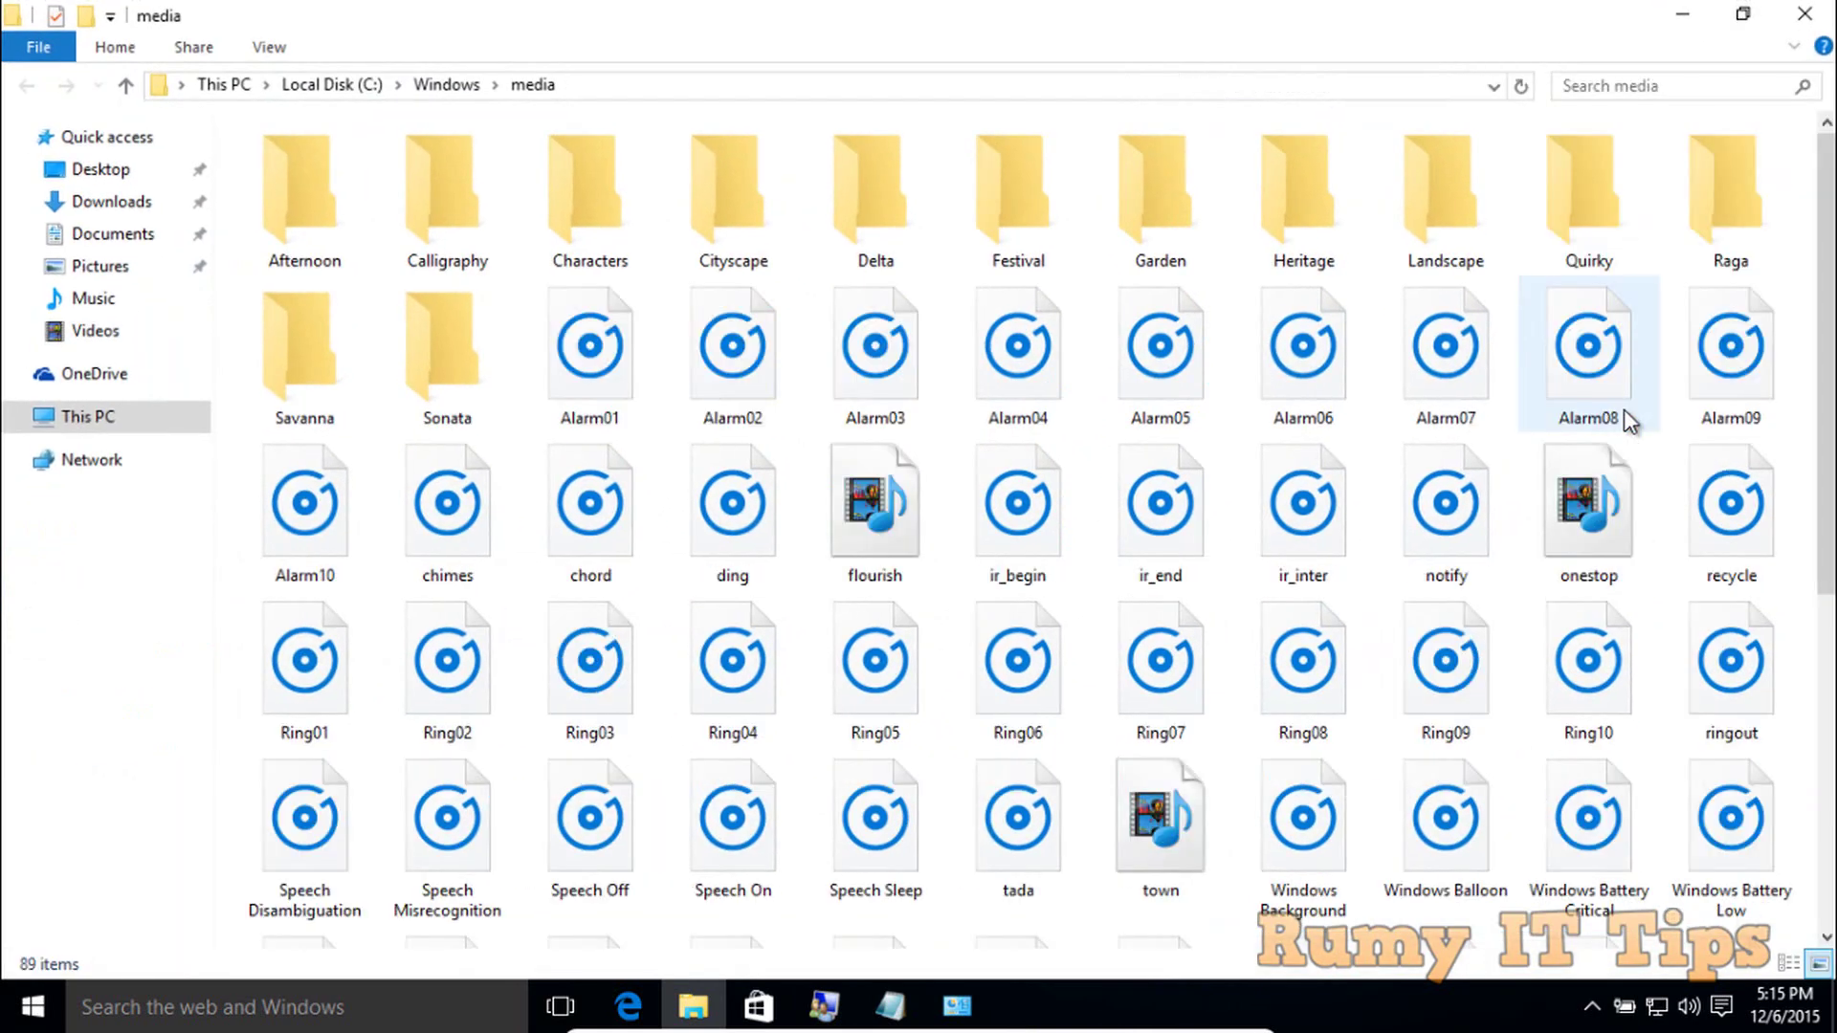
scroll(1040, 529, down, 7)
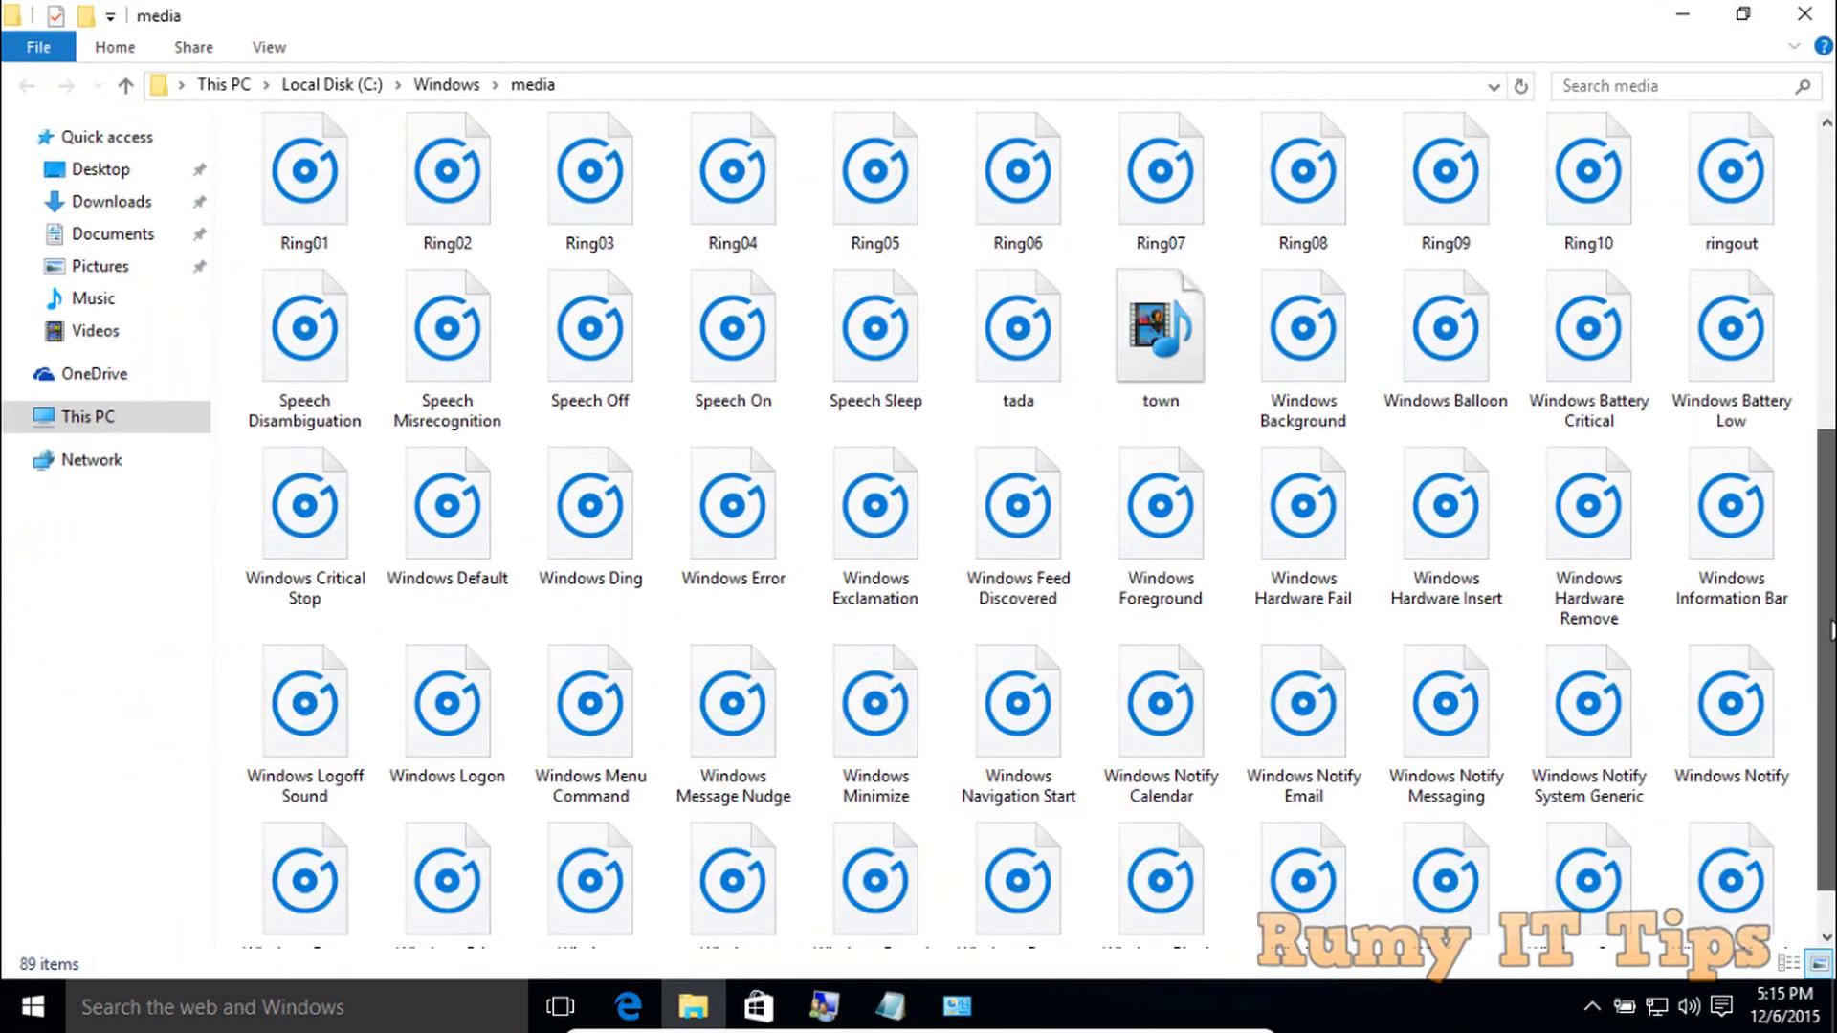
click(1169, 670)
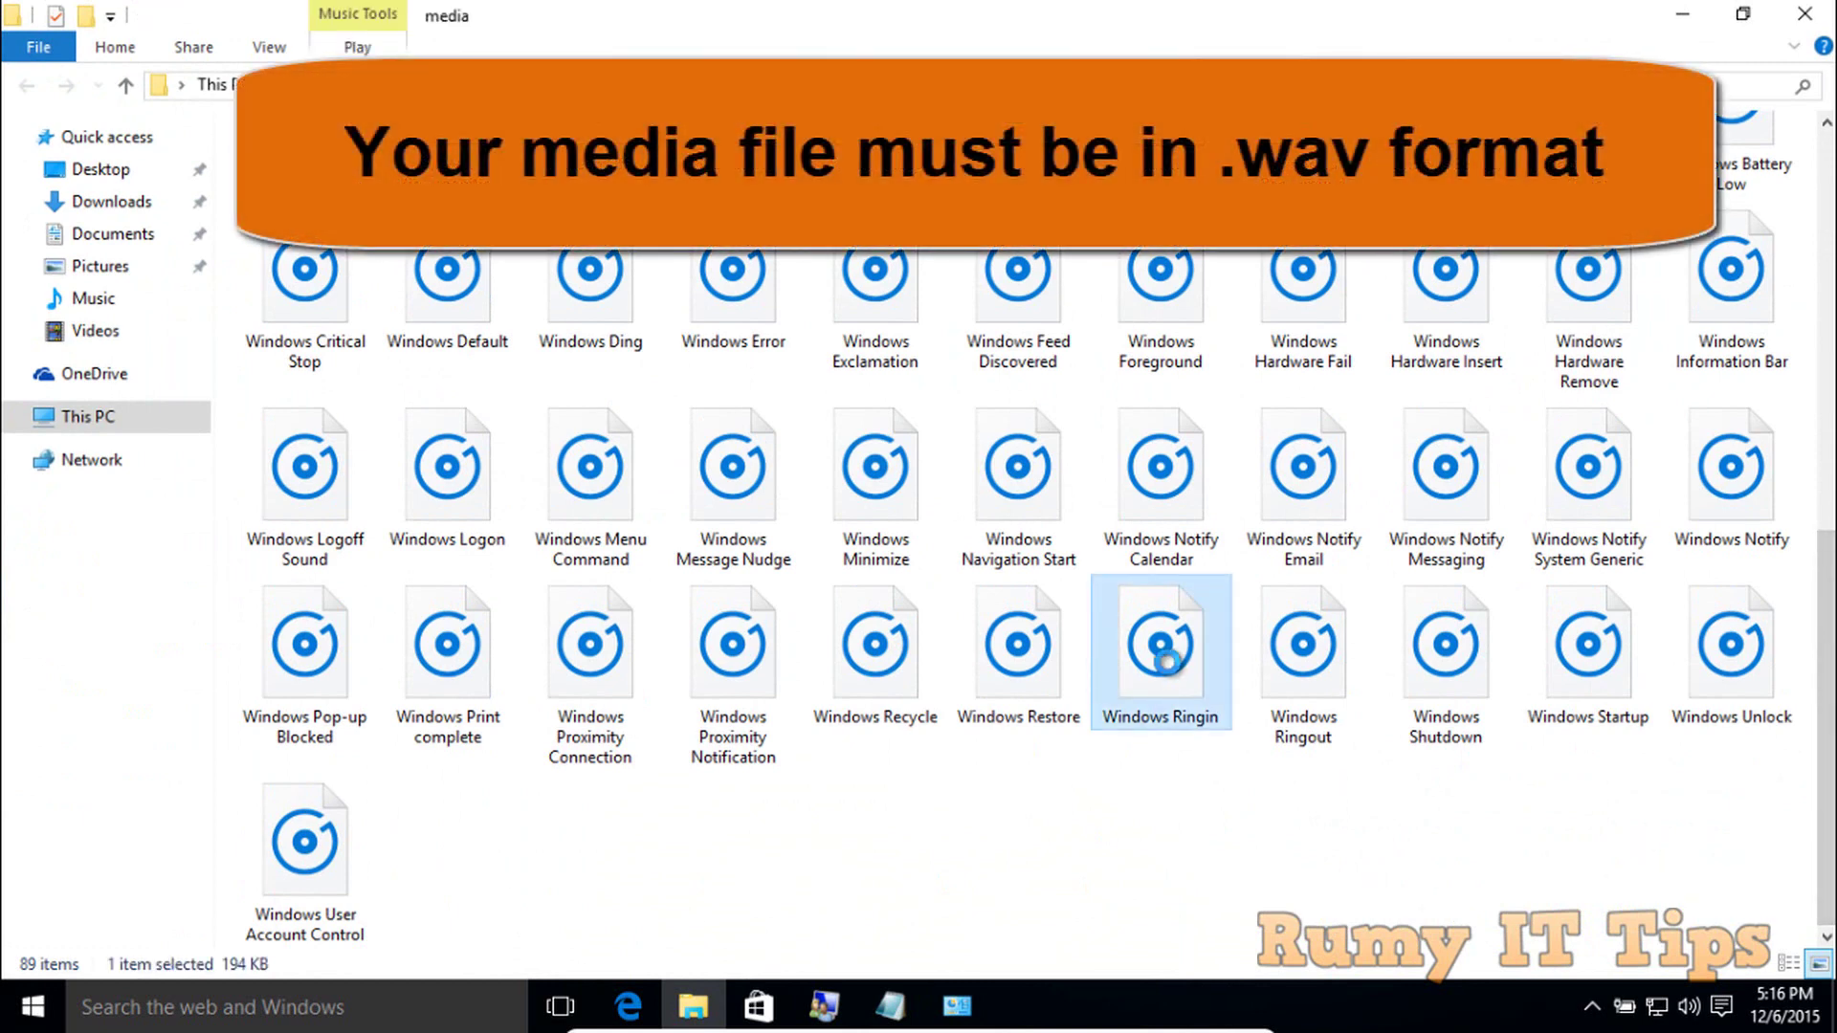
right_click(1173, 671)
click(1232, 645)
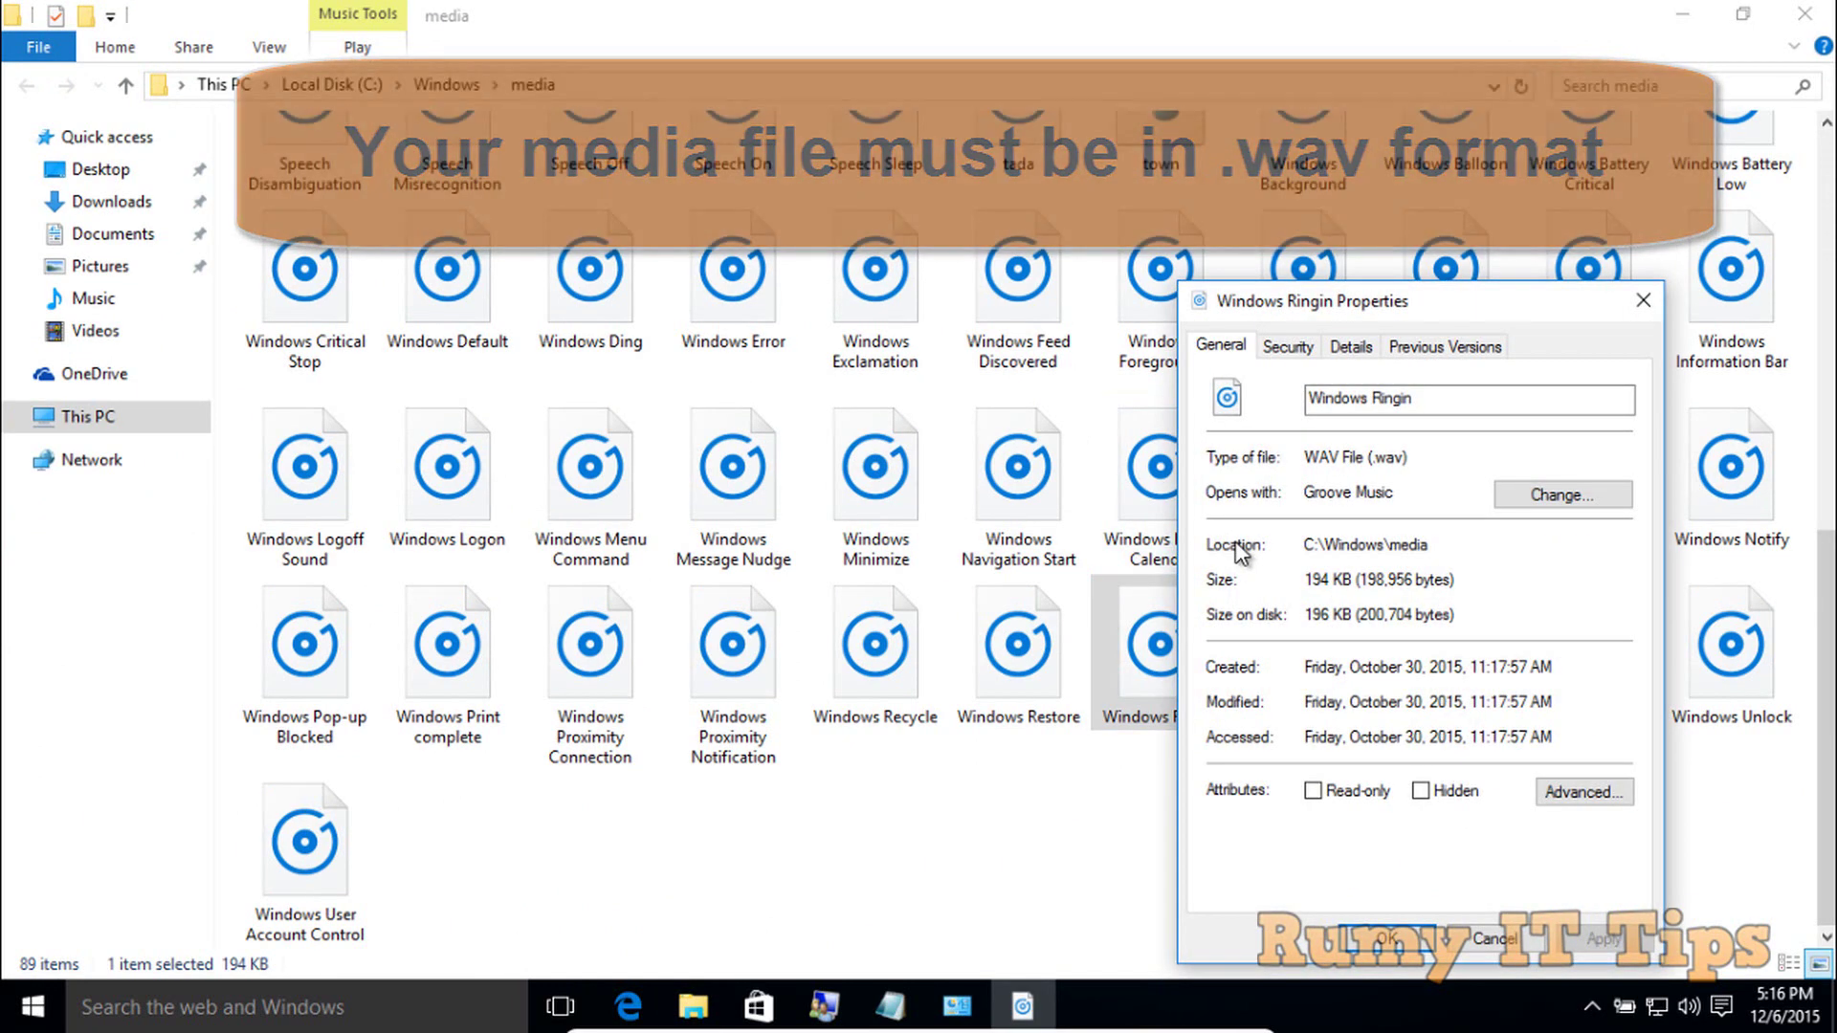
drag(1404, 462, 1378, 458)
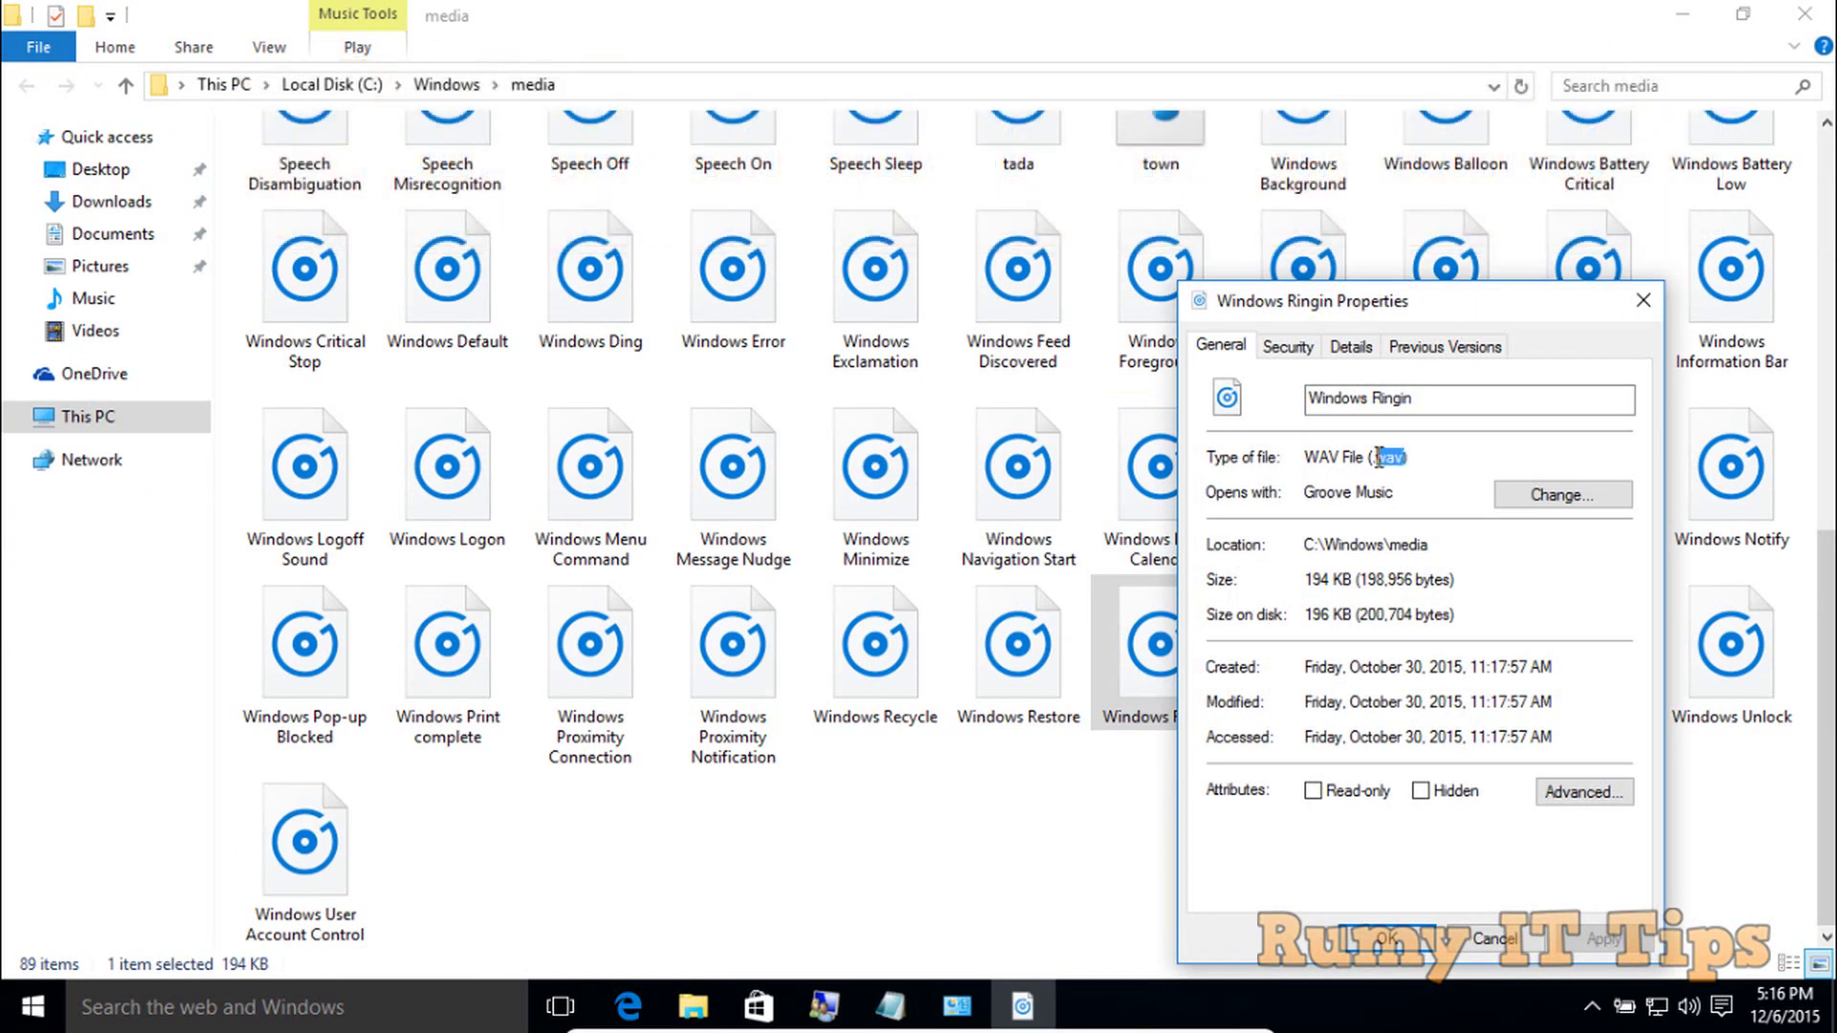
click(1387, 938)
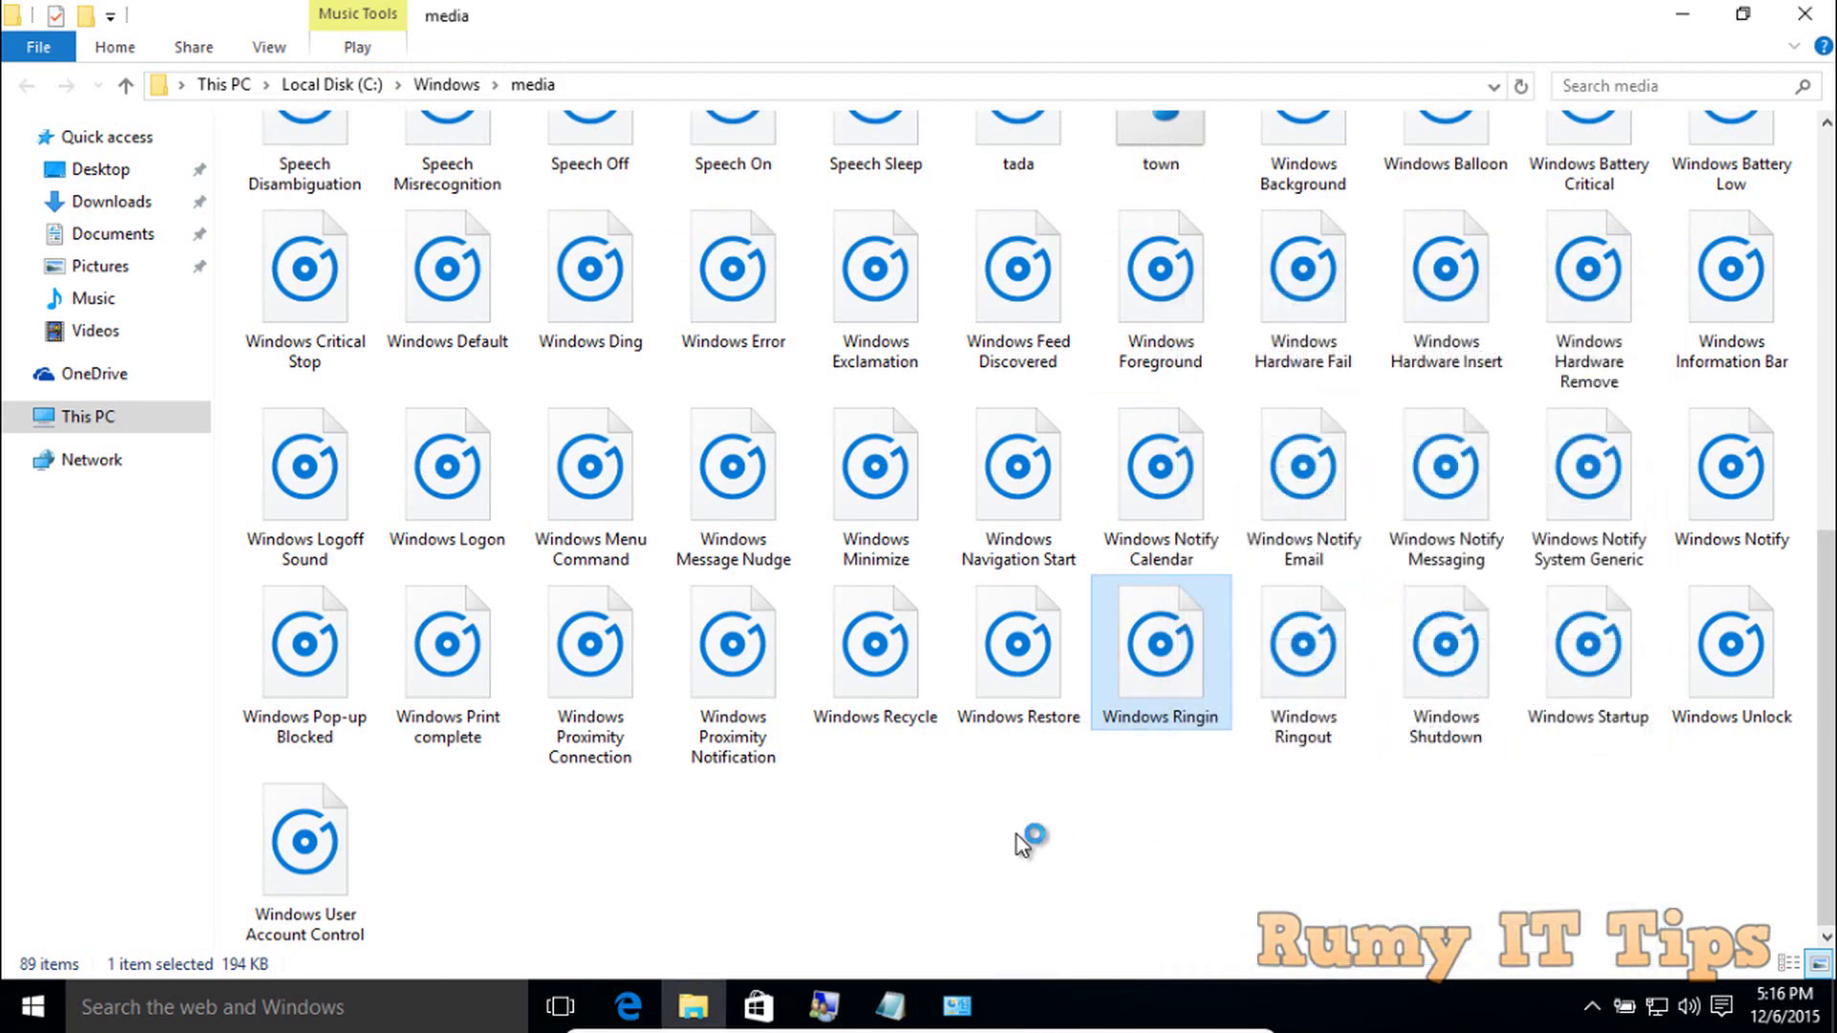
scroll(1022, 842, up, 5)
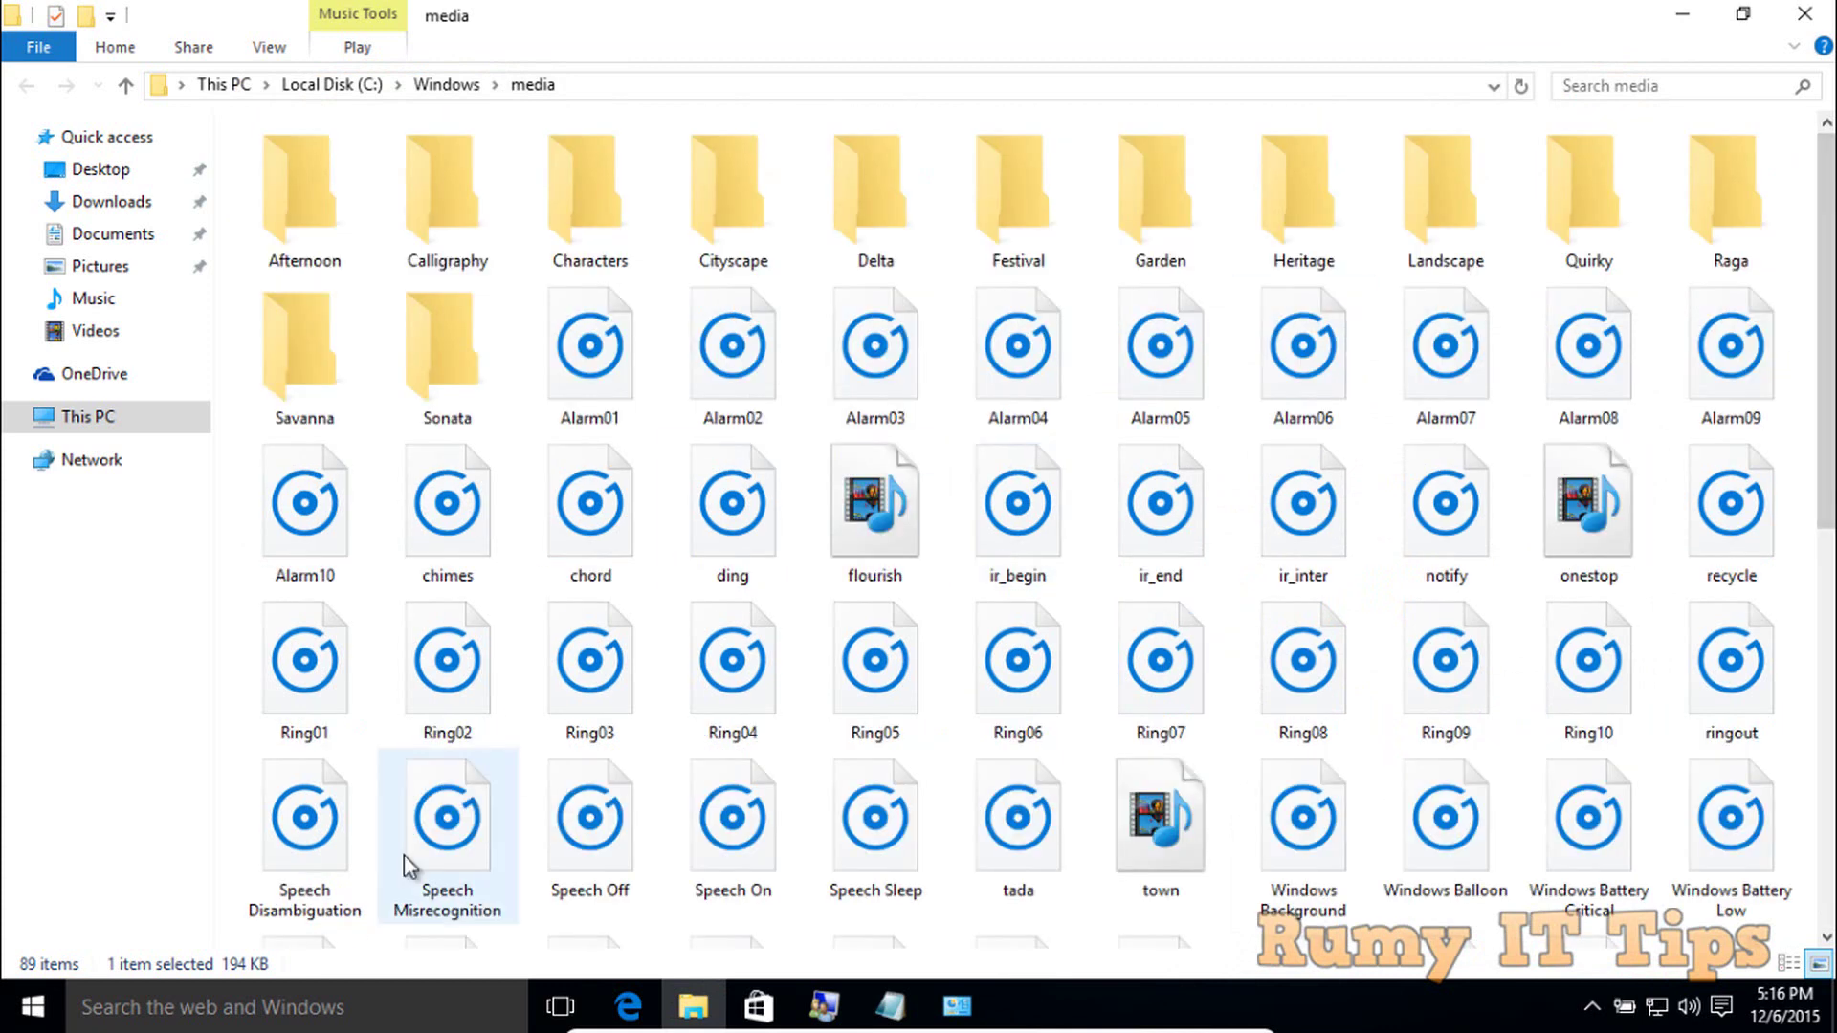
Step: Reopen Control Panel from the Start right-click menu, maximize it, and open Sound settings
right_click(54, 1020)
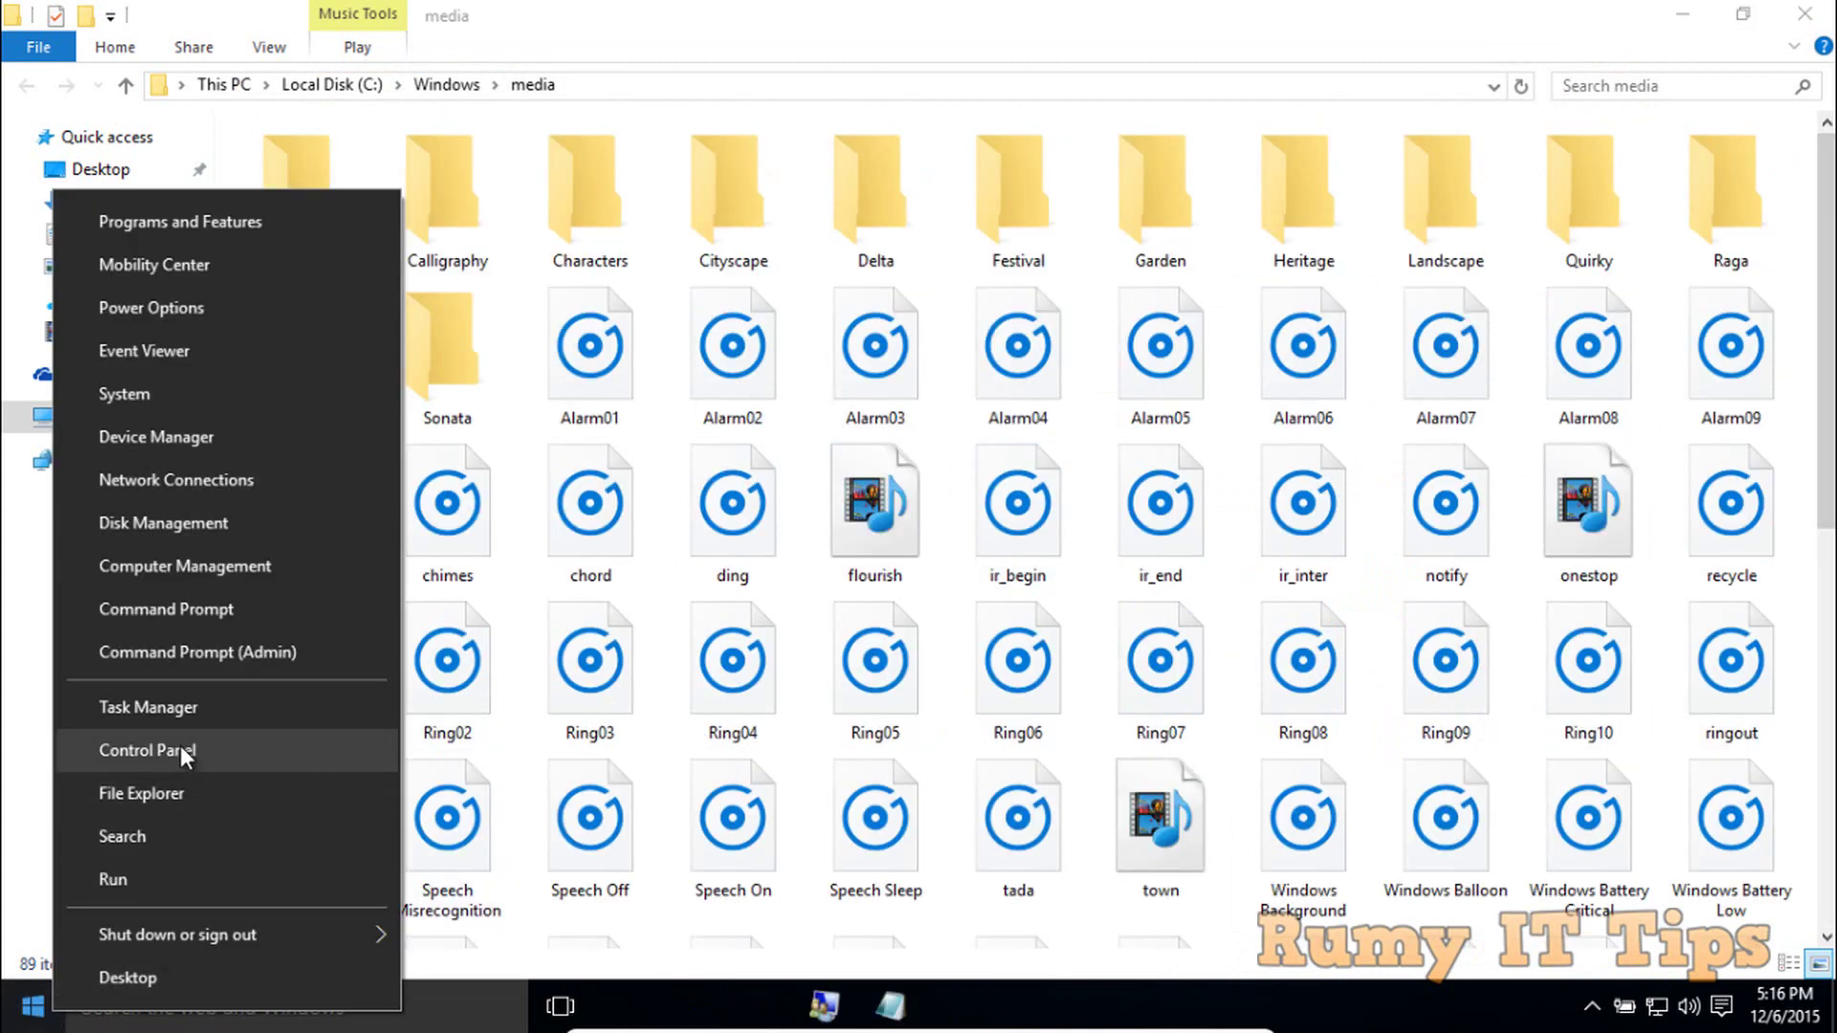
click(149, 751)
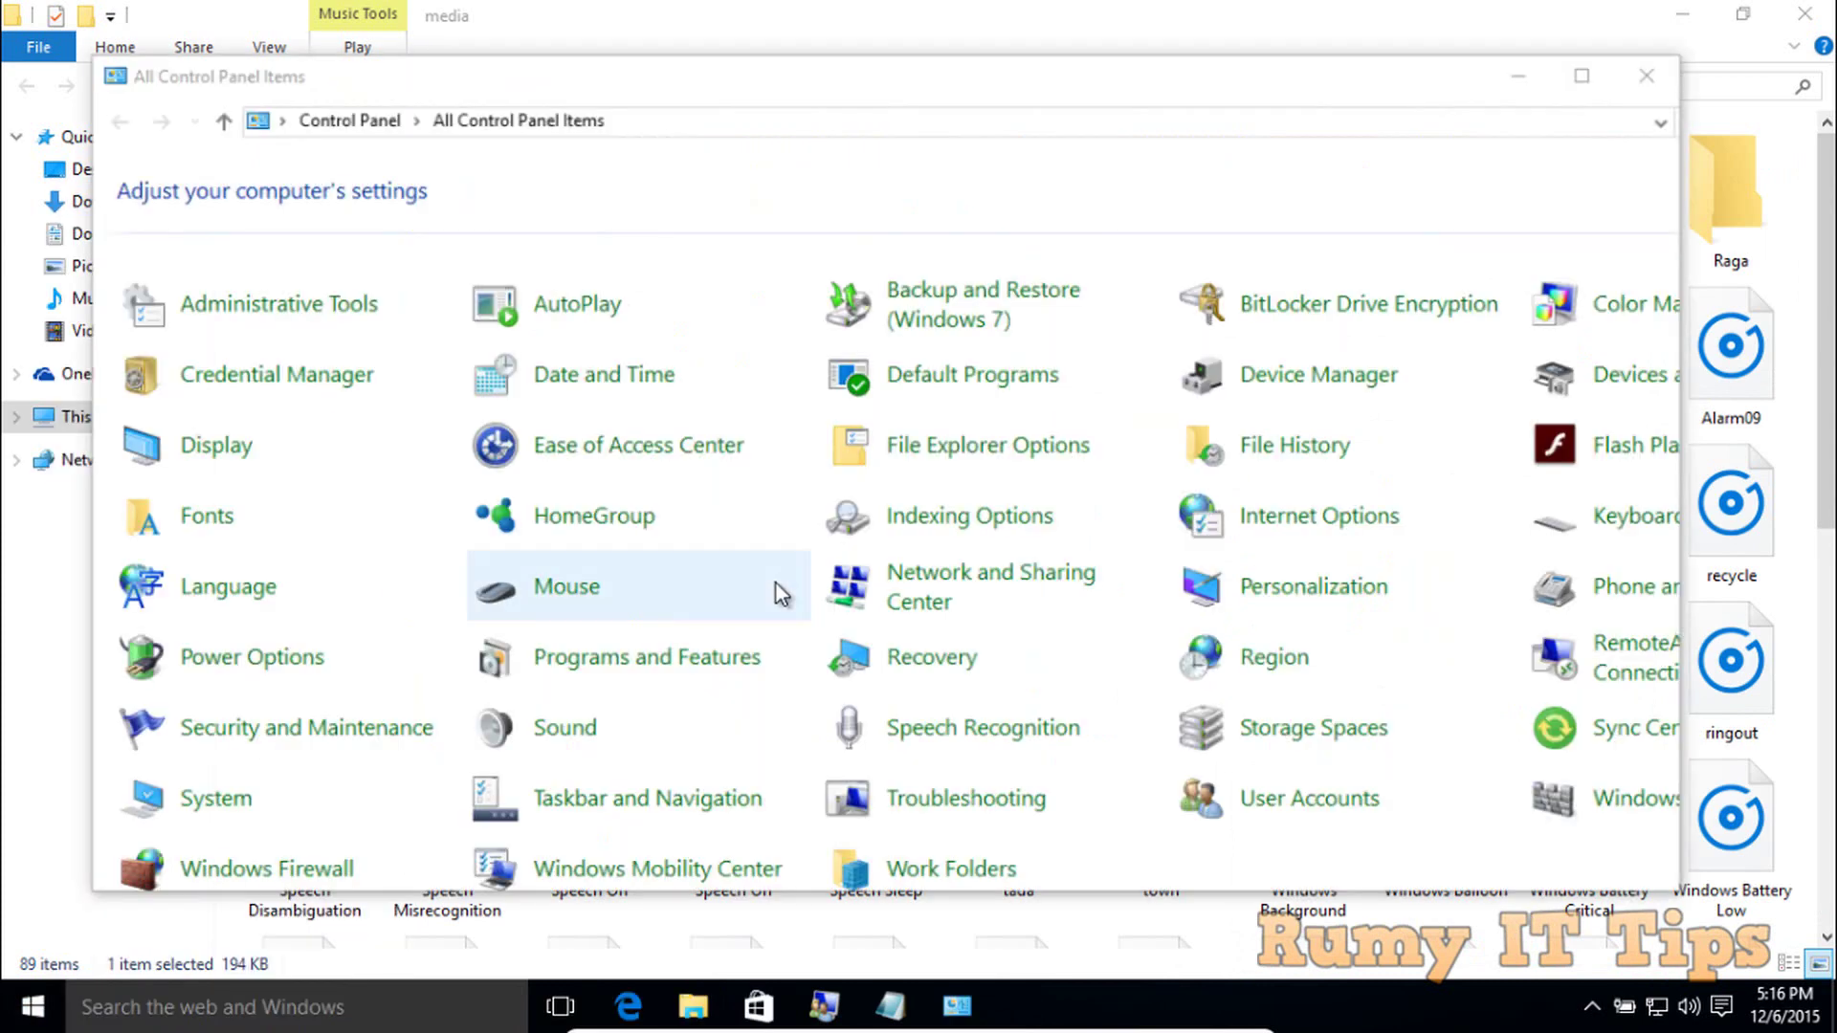
click(1595, 120)
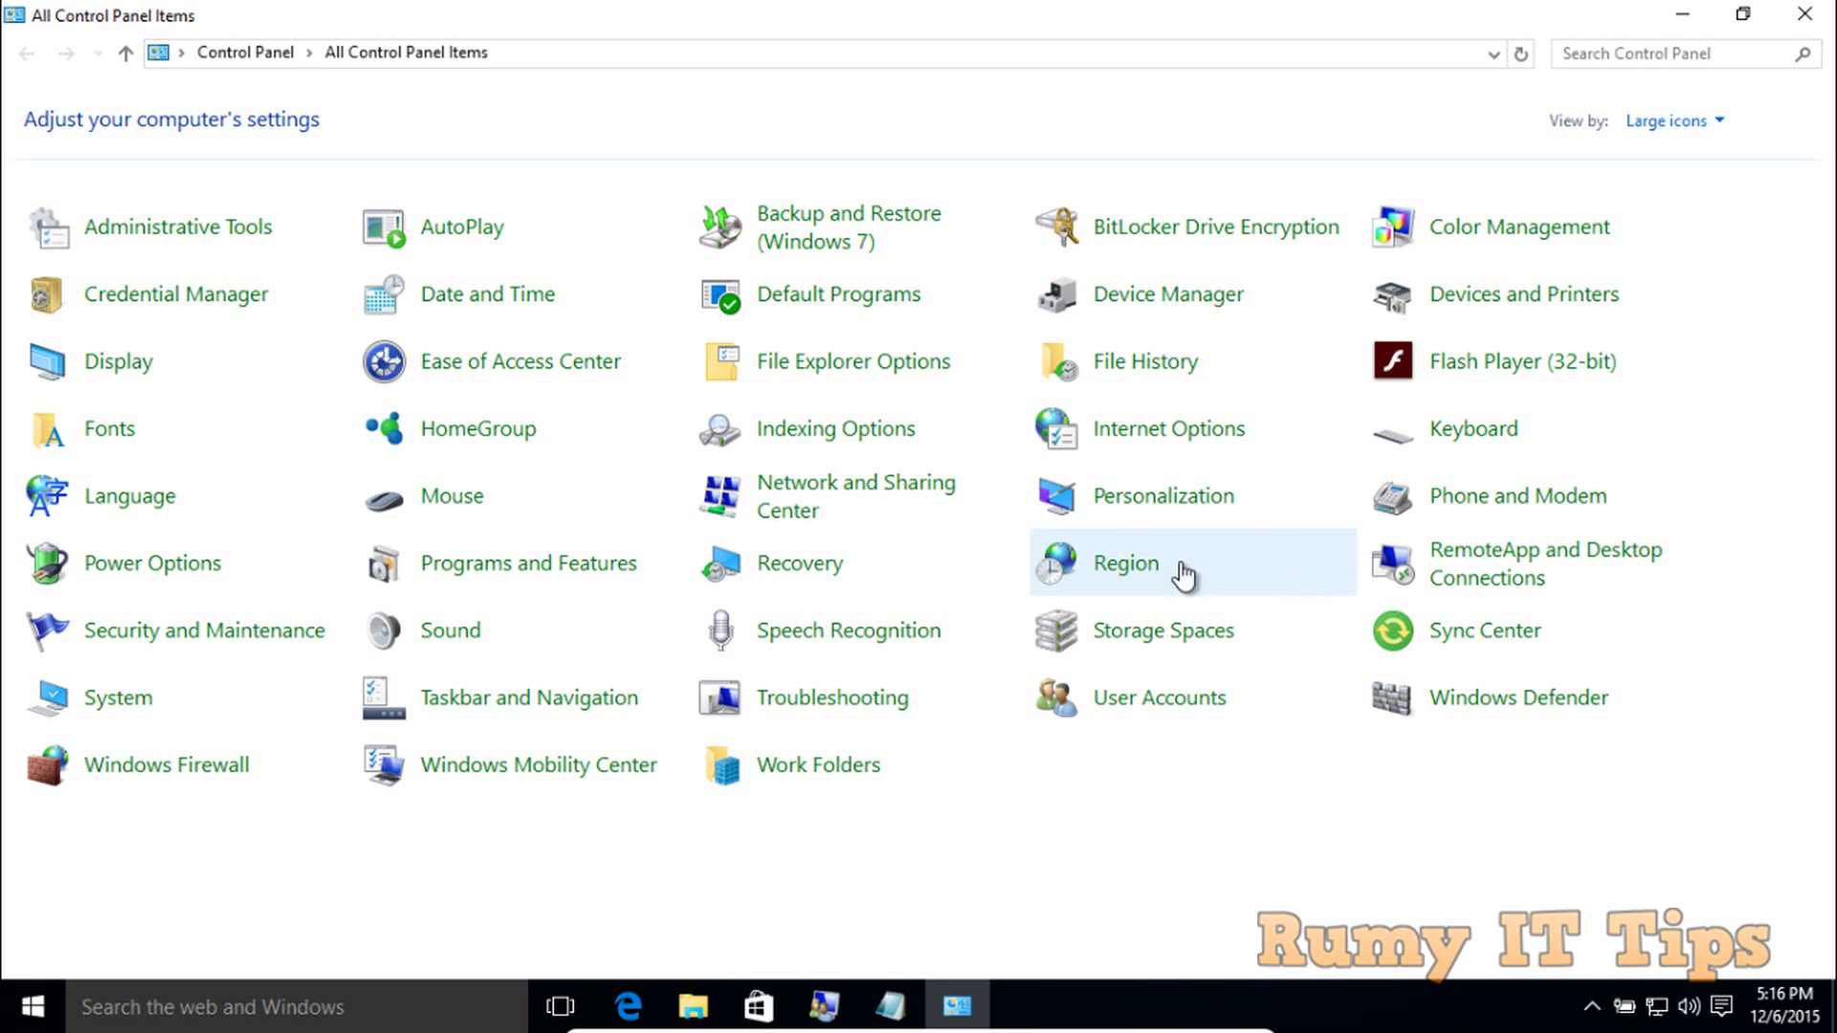
click(461, 626)
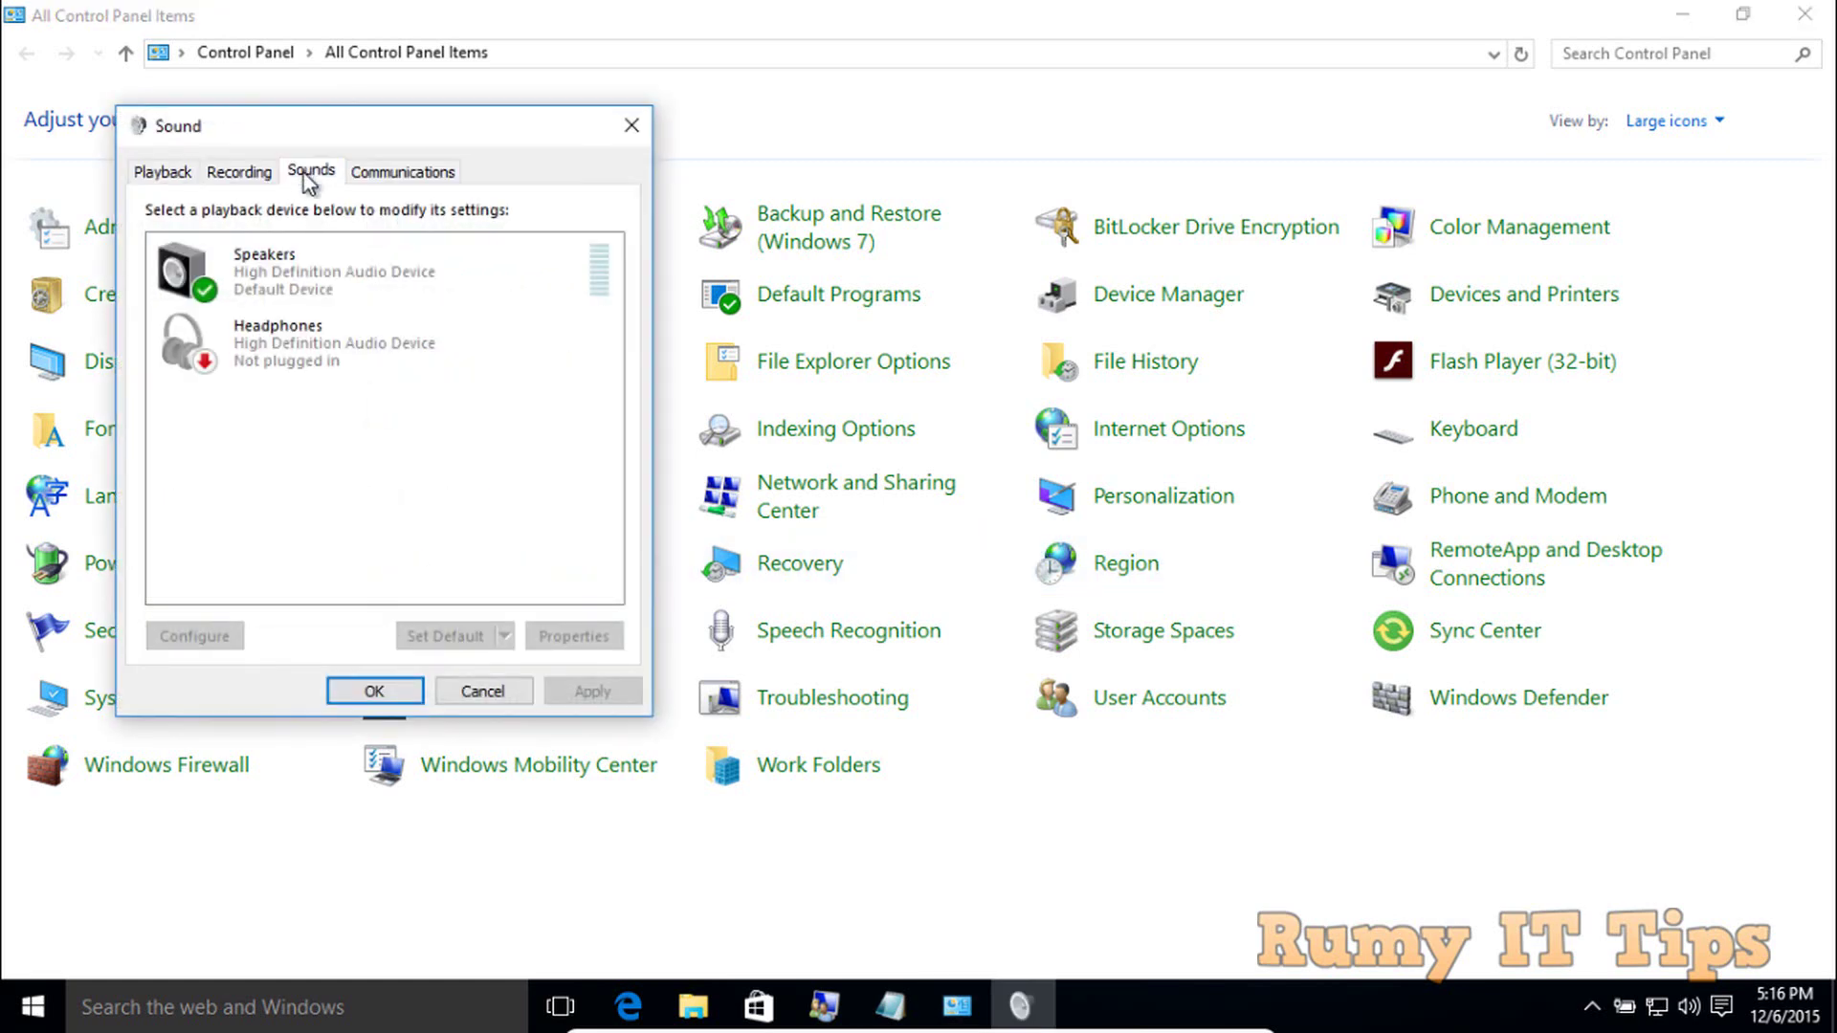
Step: On the Sounds tab, select Windows Logoff to confirm it still uses Ring02
click(308, 177)
click(605, 515)
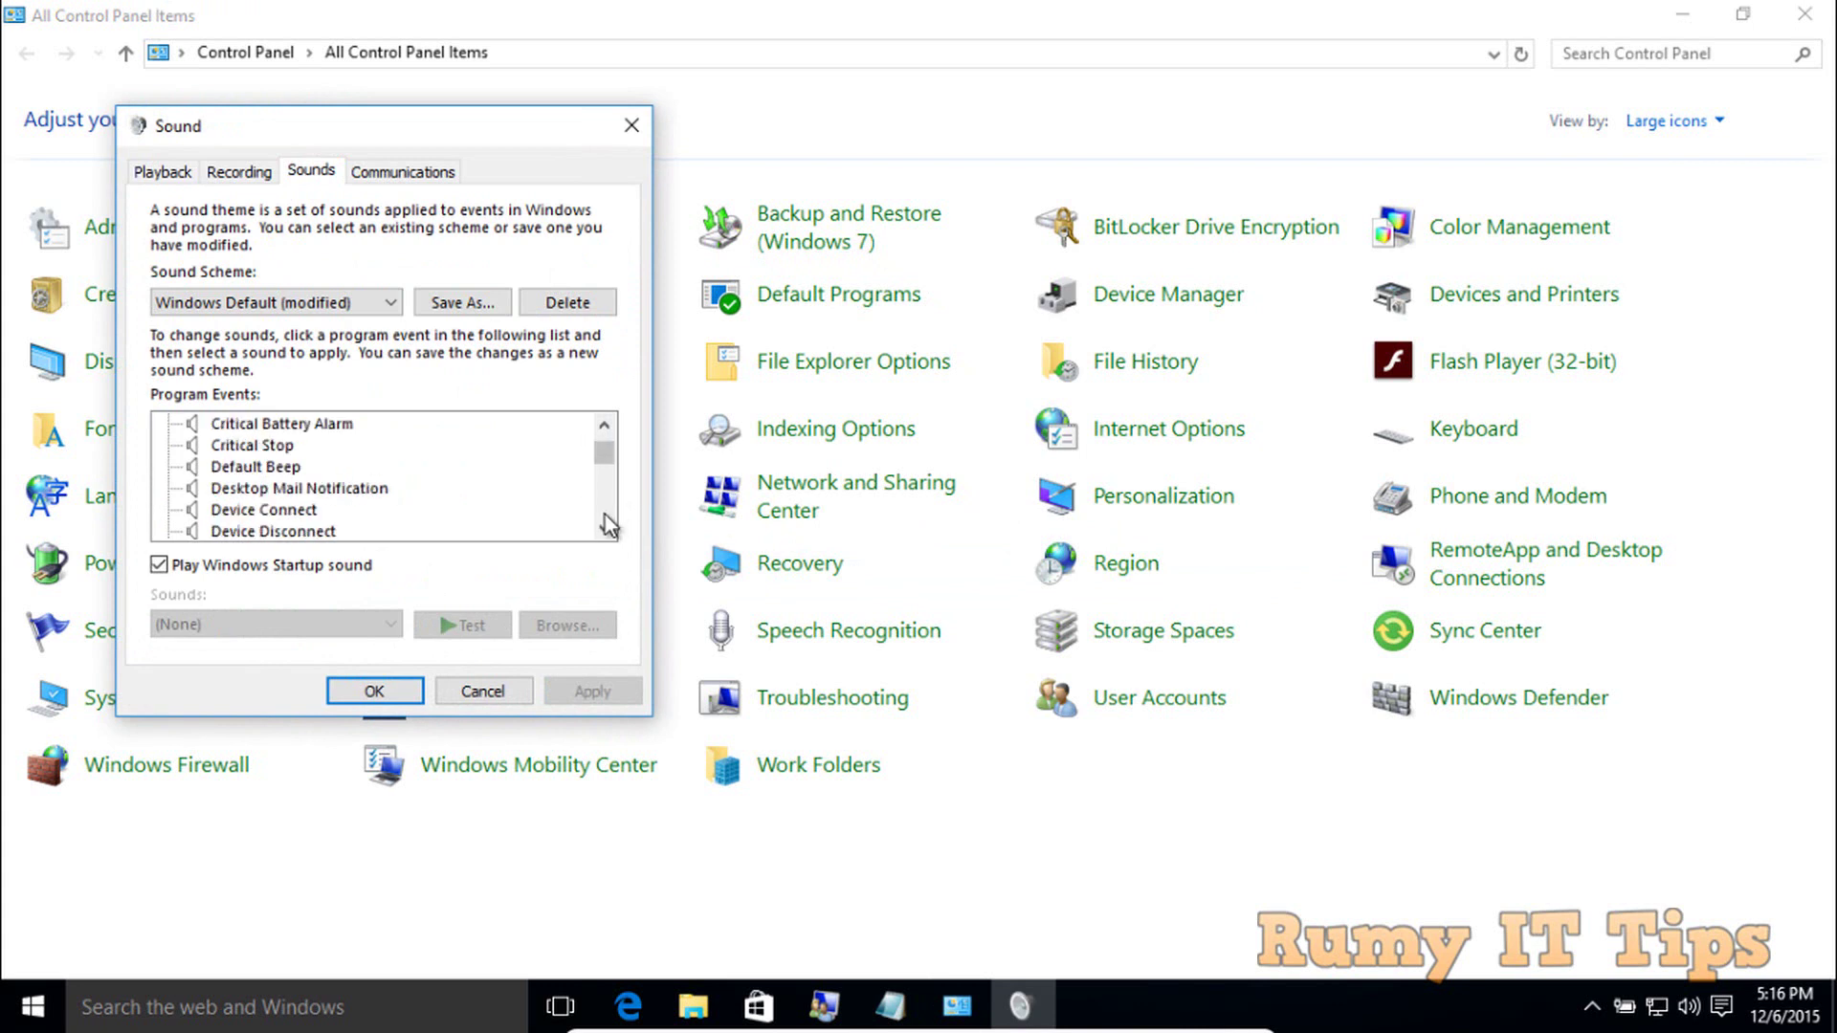
scroll(605, 515, down, 7)
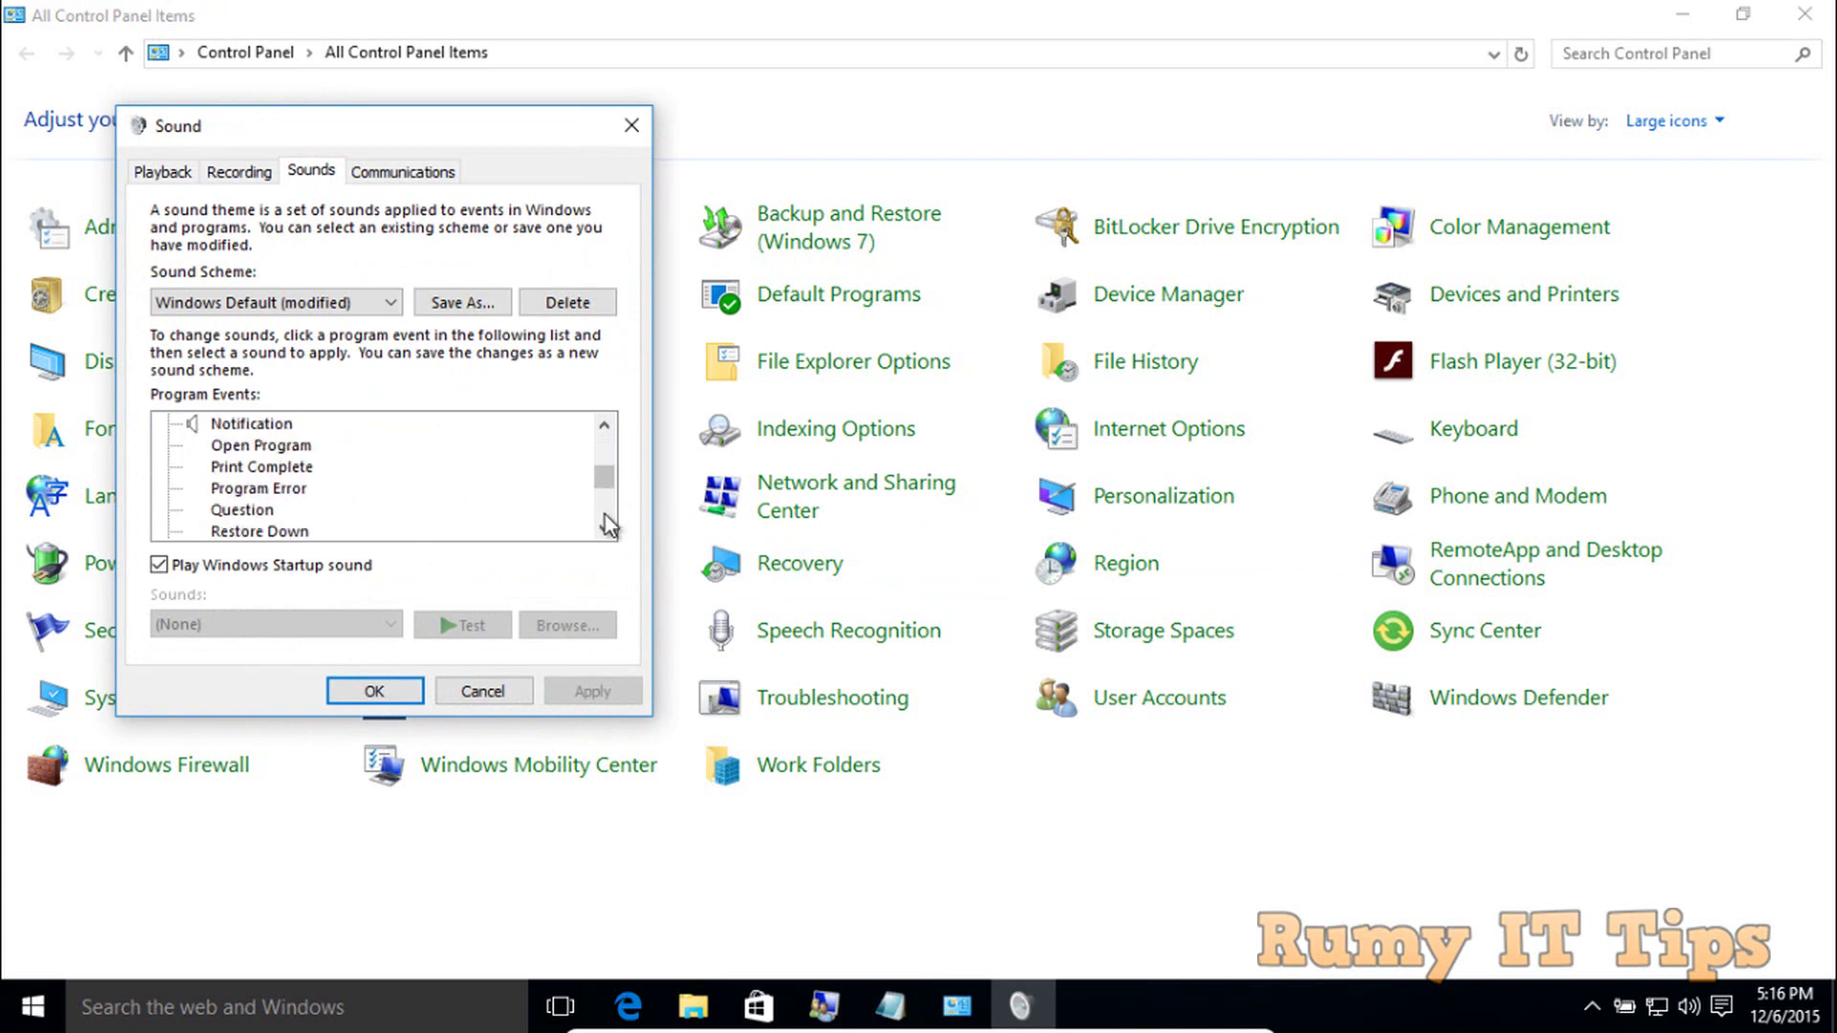
scroll(605, 515, down, 3)
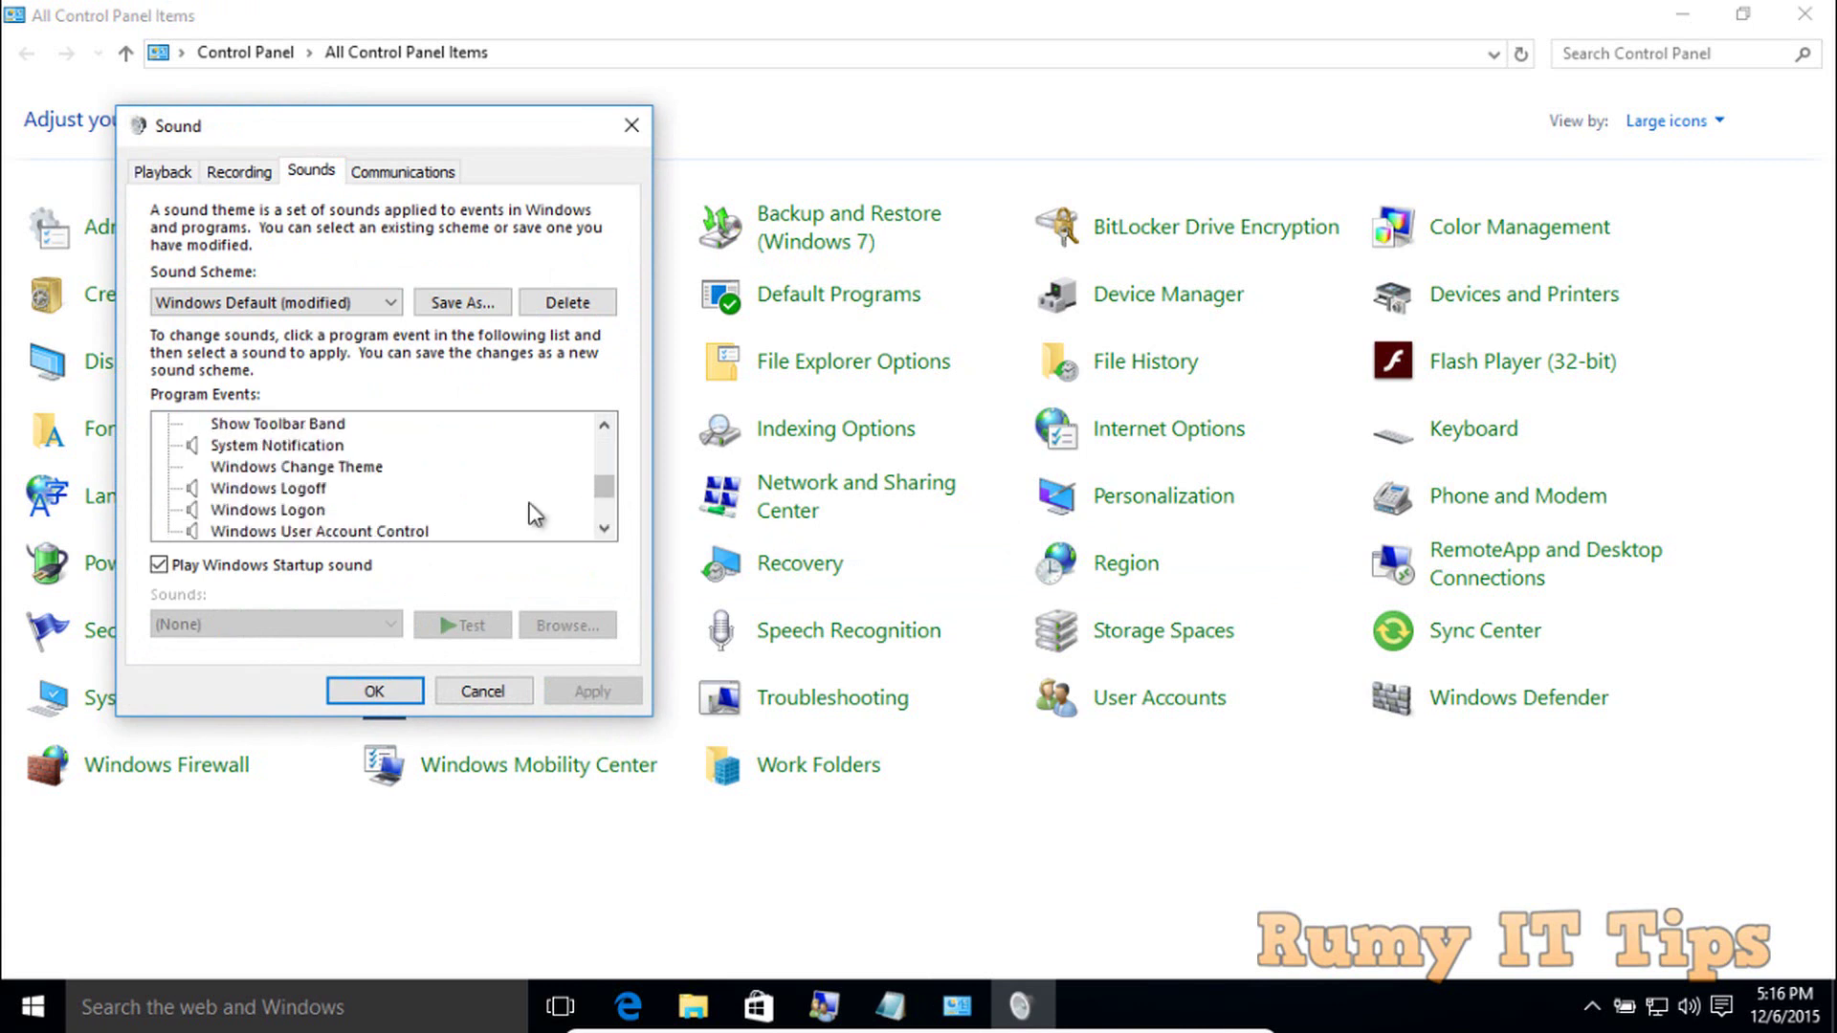
click(278, 488)
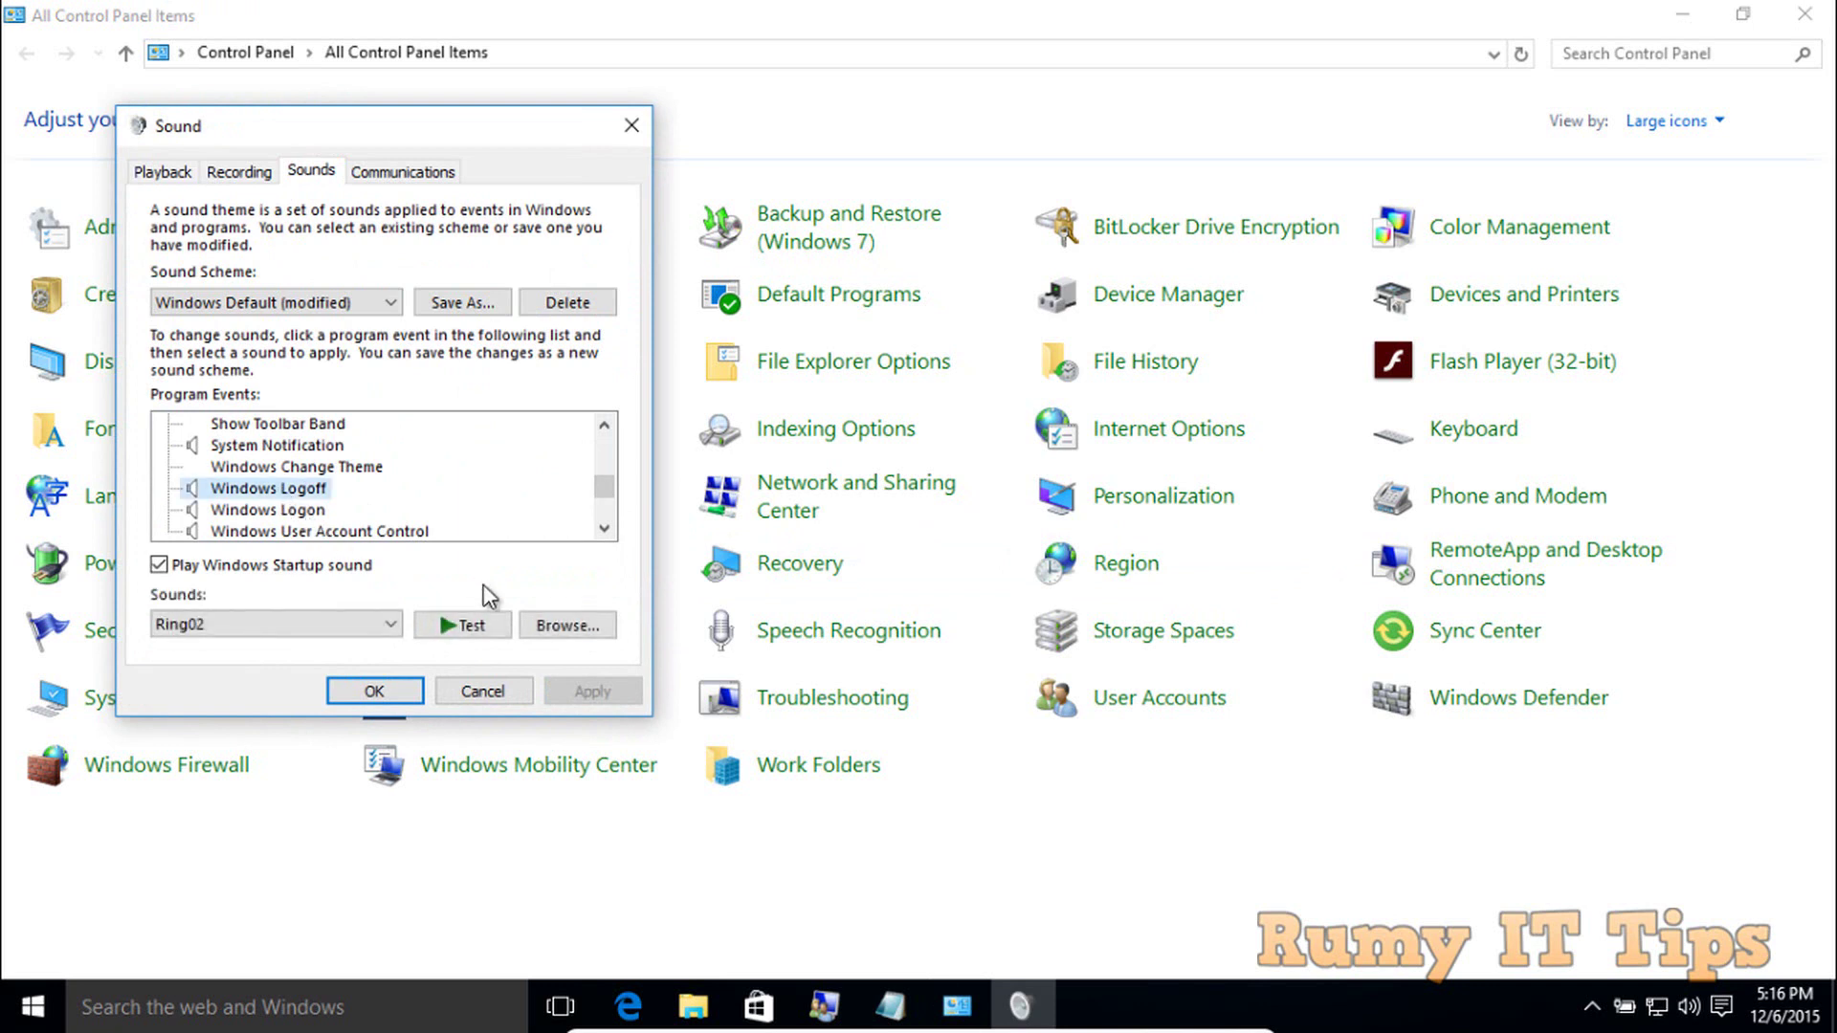